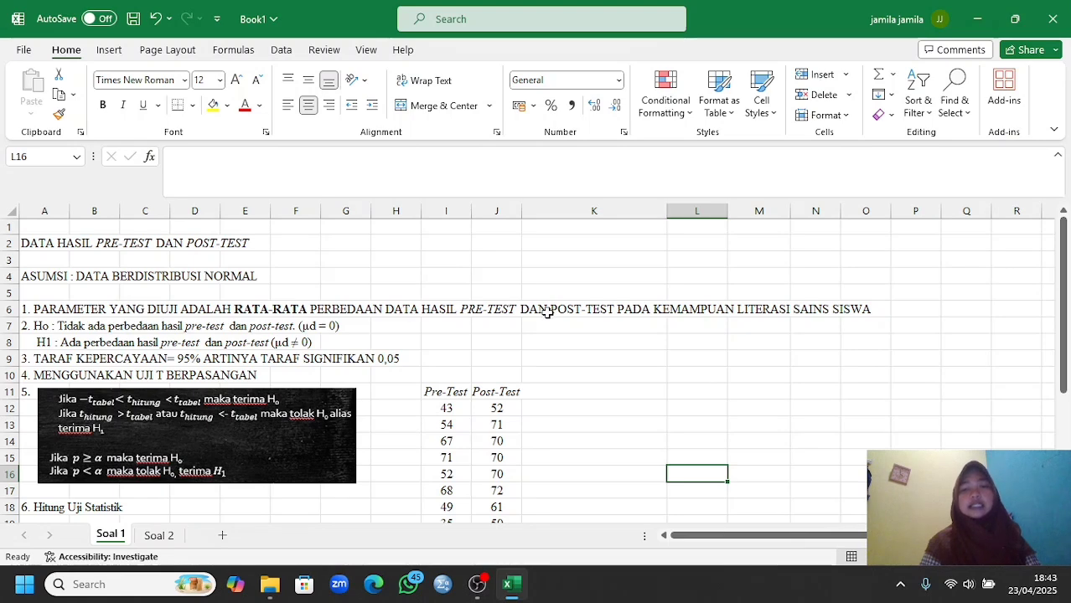
- Start the t-Test: Paired Two Sample for Means analysis from the Data Analysis tools
{"action": "scroll", "coordinate": [378, 372], "scroll_direction": "down", "scroll_amount": 2}
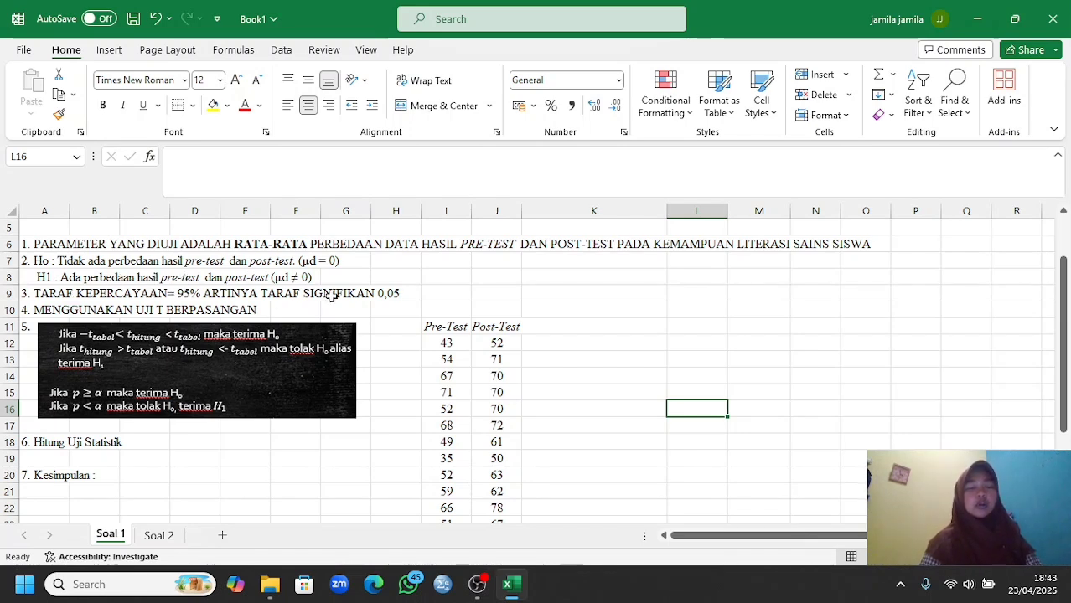
{"action": "scroll", "coordinate": [115, 348], "scroll_direction": "down", "scroll_amount": 1}
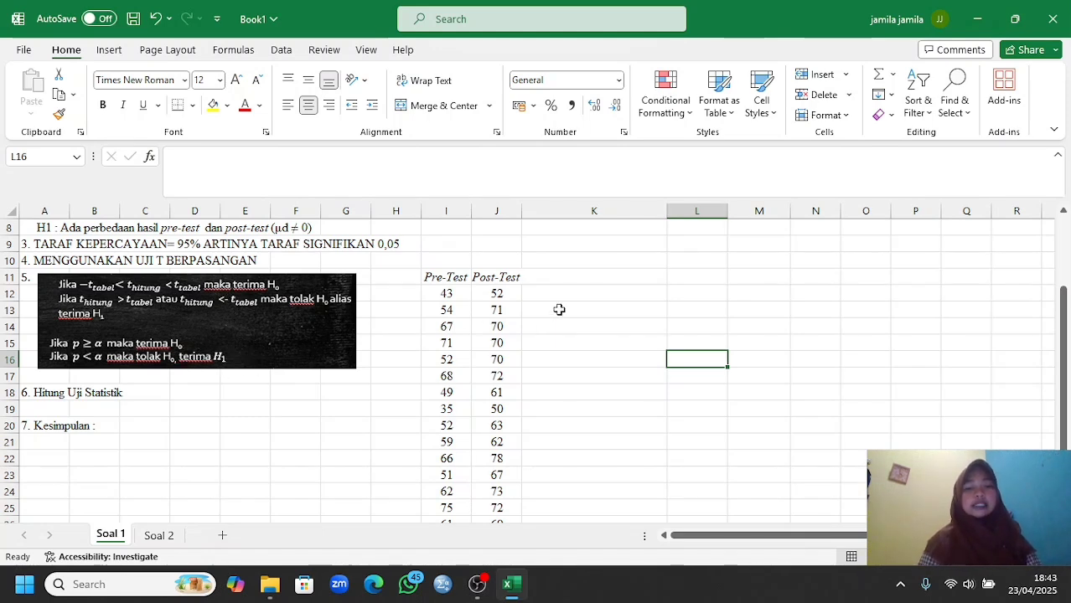
{"action": "left_click", "coordinate": [281, 50]}
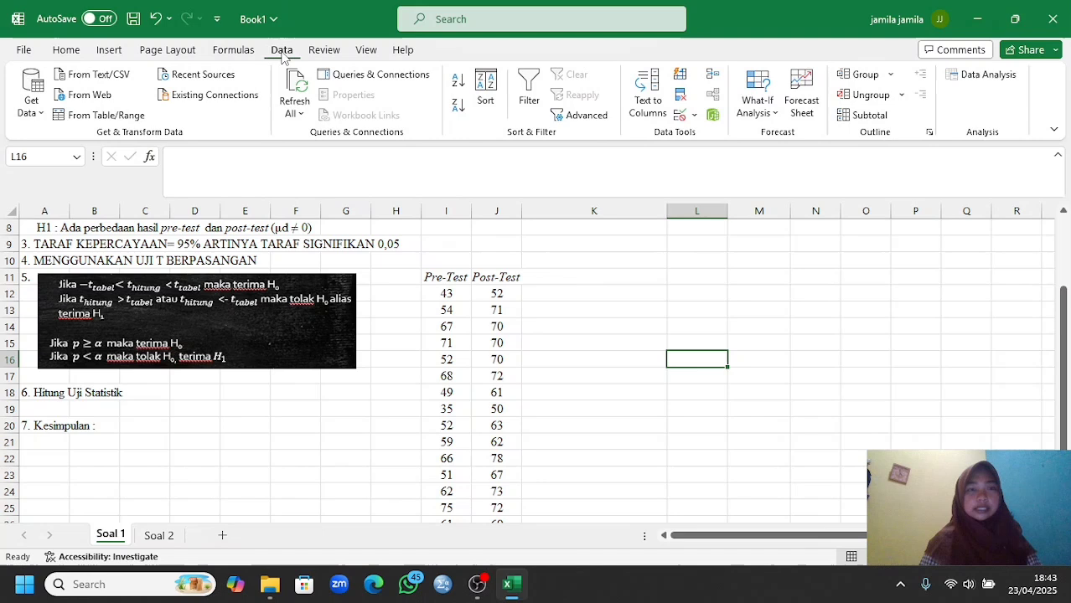
{"action": "left_click", "coordinate": [963, 75]}
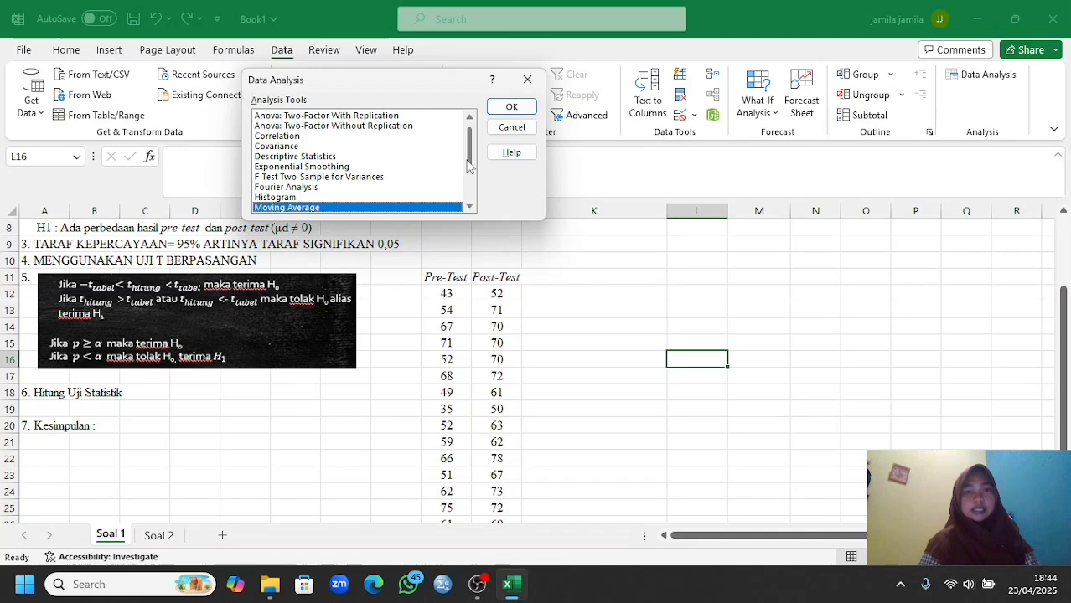
{"action": "scroll", "coordinate": [469, 210], "scroll_direction": "down", "scroll_amount": 3}
{"action": "left_click", "coordinate": [293, 177]}
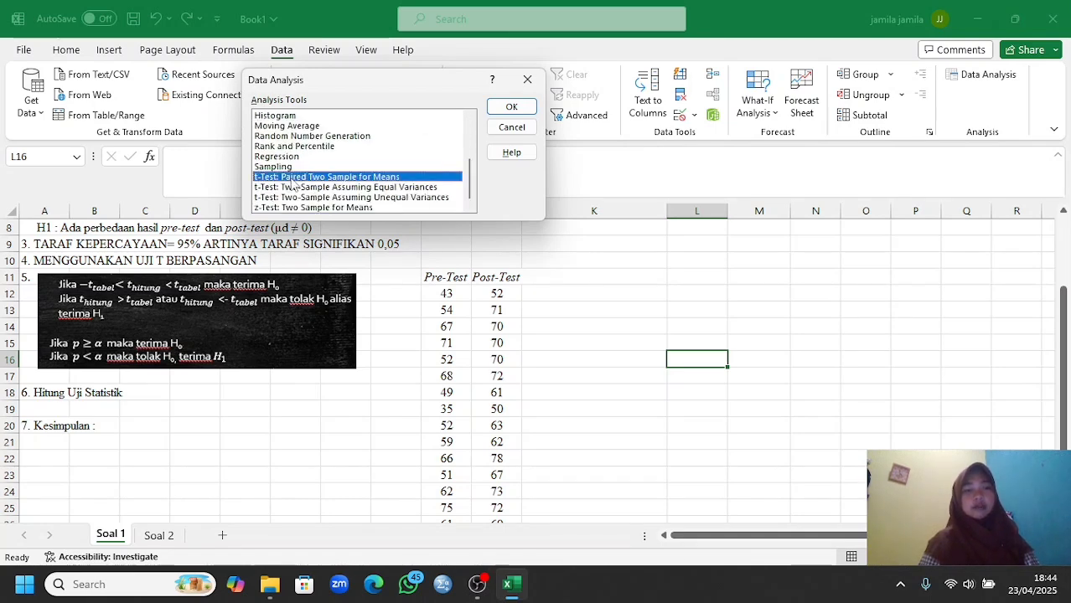
{"action": "left_click", "coordinate": [510, 108]}
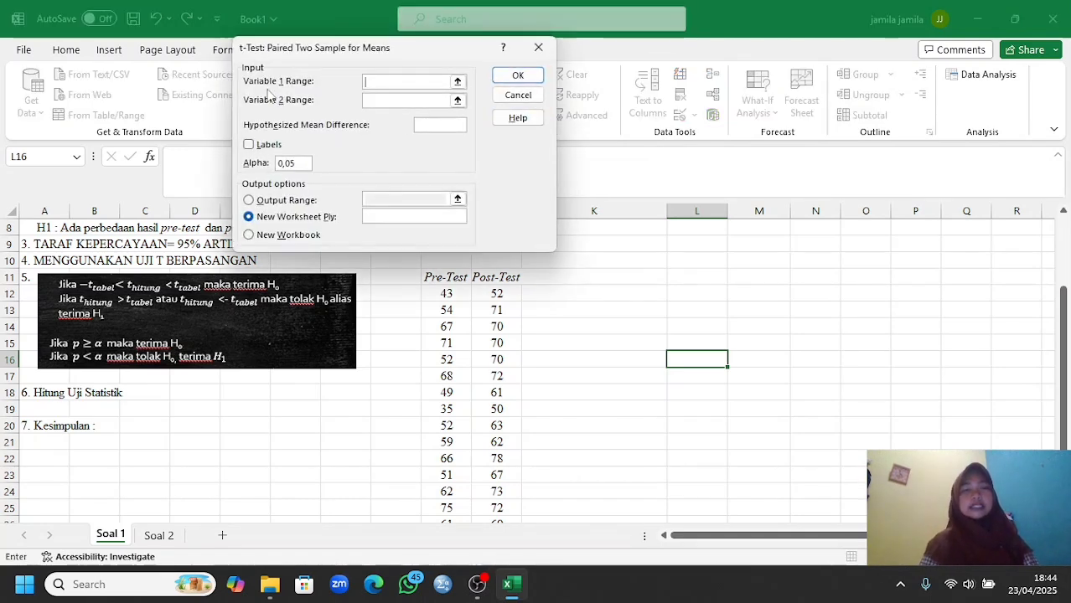
- Set the Variable 1 range to I11:I29 and the Variable 2 range to J11:J29, with the first row treated as labels
{"action": "left_click", "coordinate": [446, 276]}
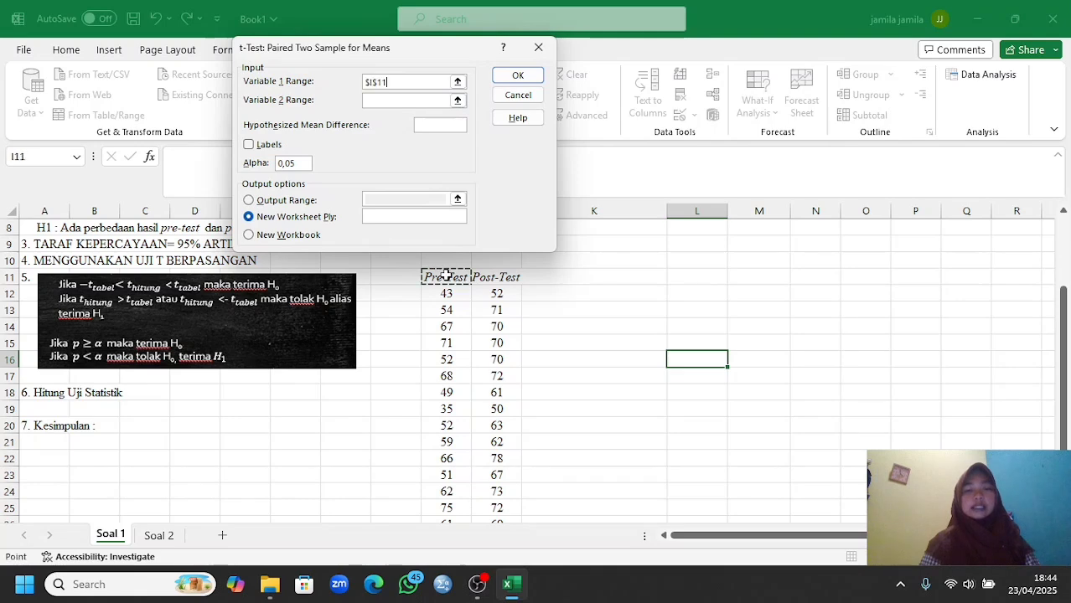
{"action": "left_click_drag", "start_coordinate": [446, 275], "coordinate": [445, 492]}
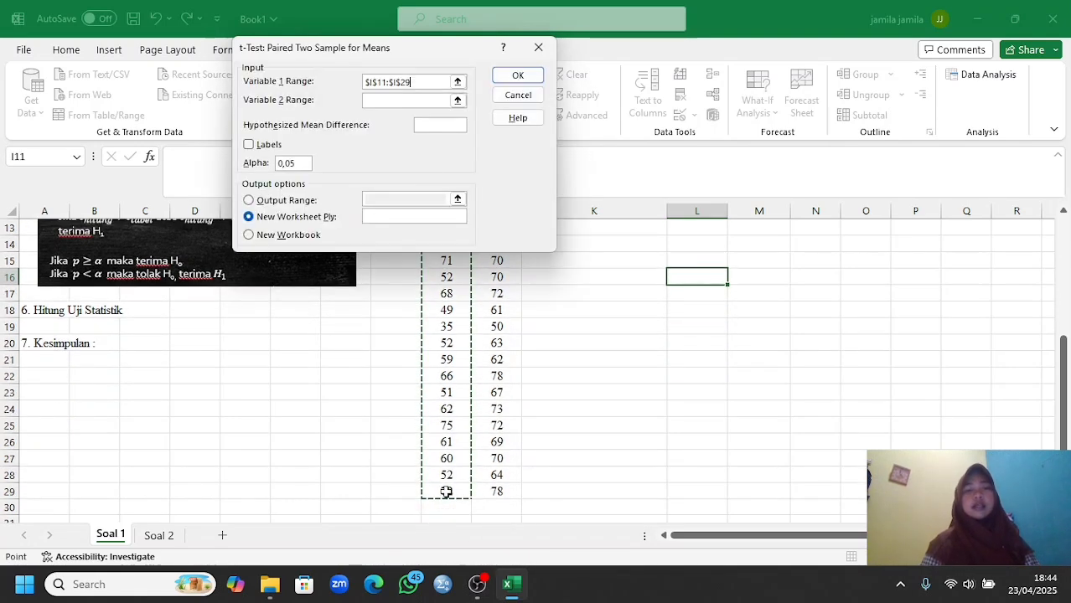
{"action": "scroll", "coordinate": [473, 297], "scroll_direction": "up", "scroll_amount": 1}
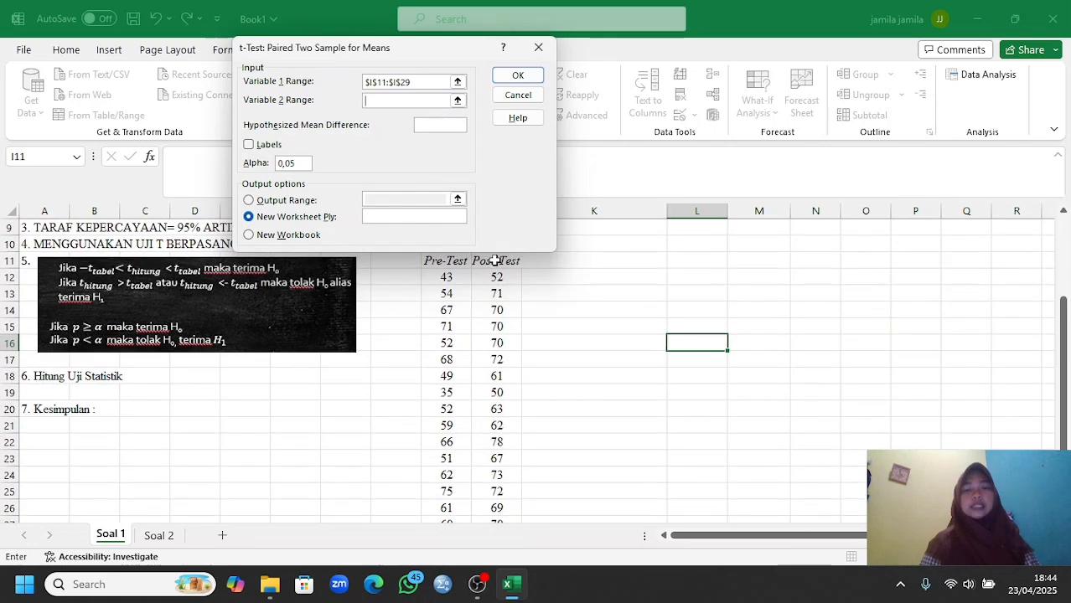
{"action": "left_click_drag", "start_coordinate": [495, 262], "coordinate": [496, 492]}
{"action": "left_click", "coordinate": [249, 145]}
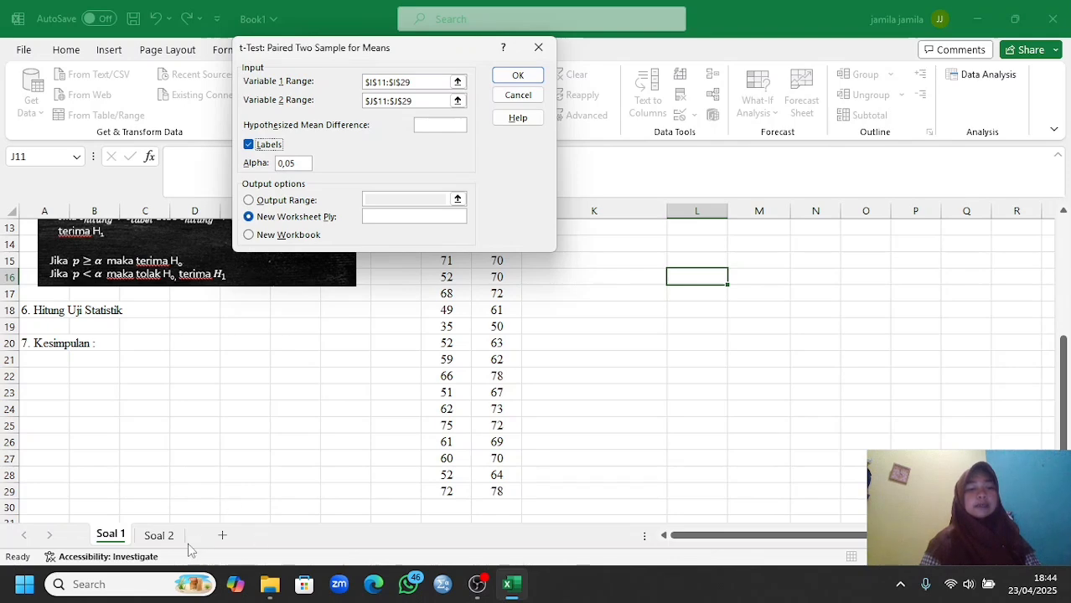
- Send the paired t-test output to cell L11 of the current sheet and run the analysis
{"action": "left_click", "coordinate": [251, 199]}
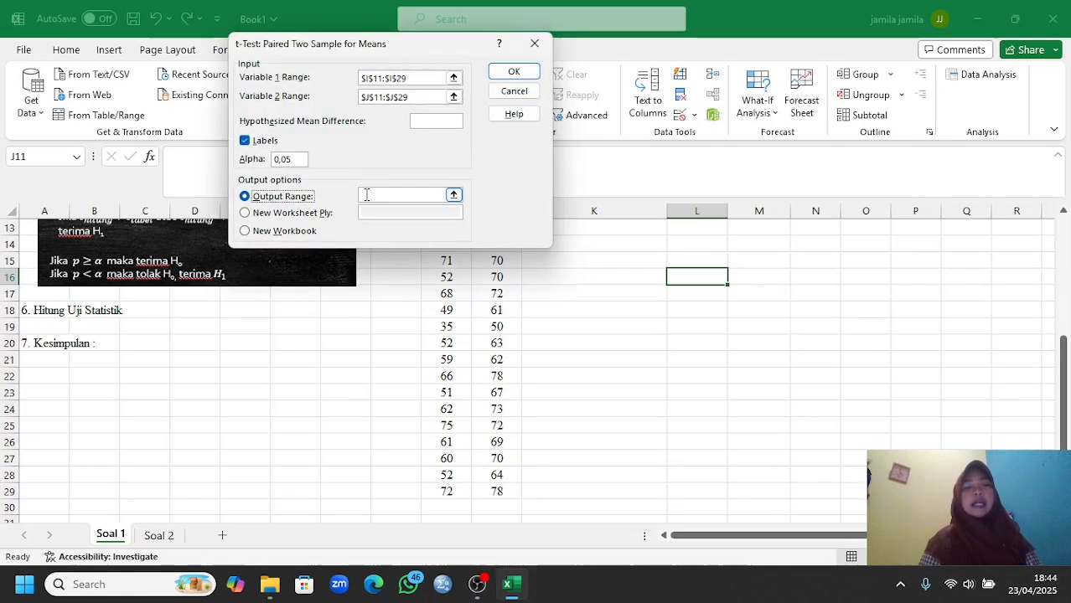
{"action": "scroll", "coordinate": [603, 267], "scroll_direction": "up", "scroll_amount": 1}
{"action": "scroll", "coordinate": [608, 270], "scroll_direction": "up", "scroll_amount": 2}
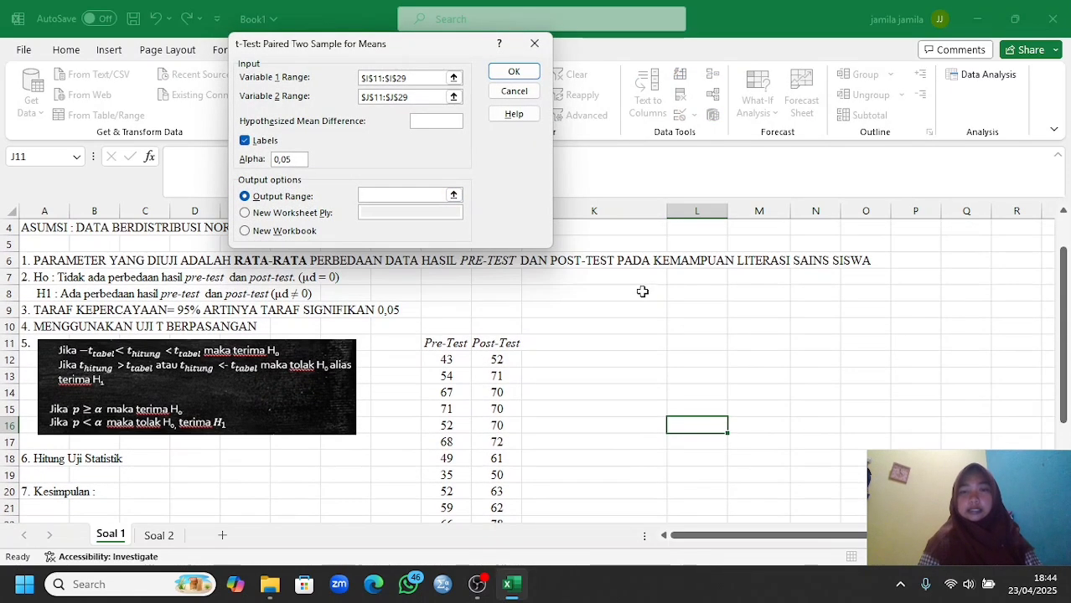
{"action": "left_click", "coordinate": [685, 342]}
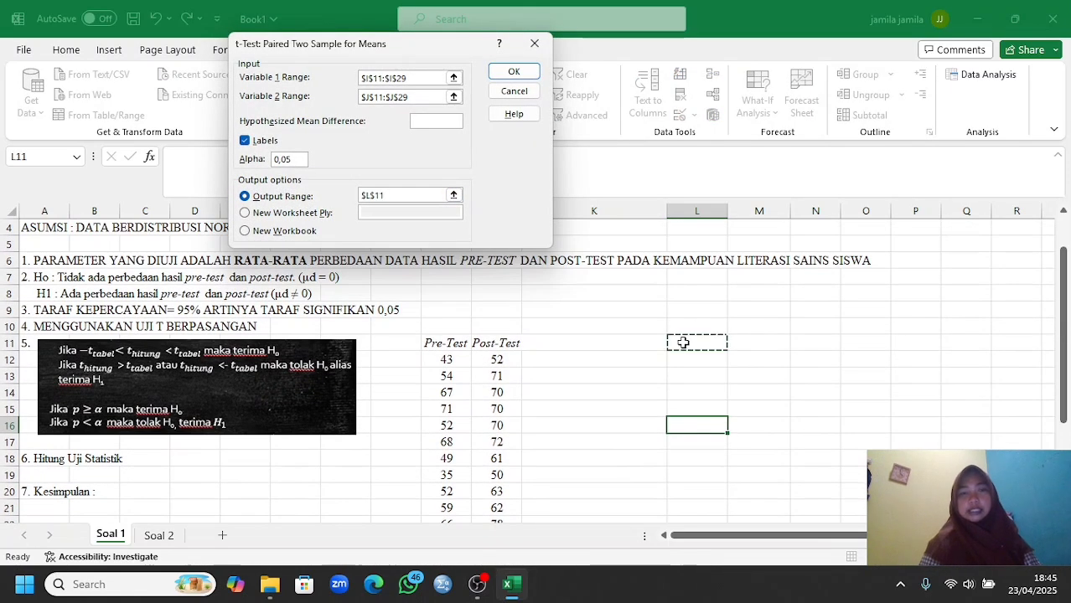
{"action": "left_click", "coordinate": [512, 72]}
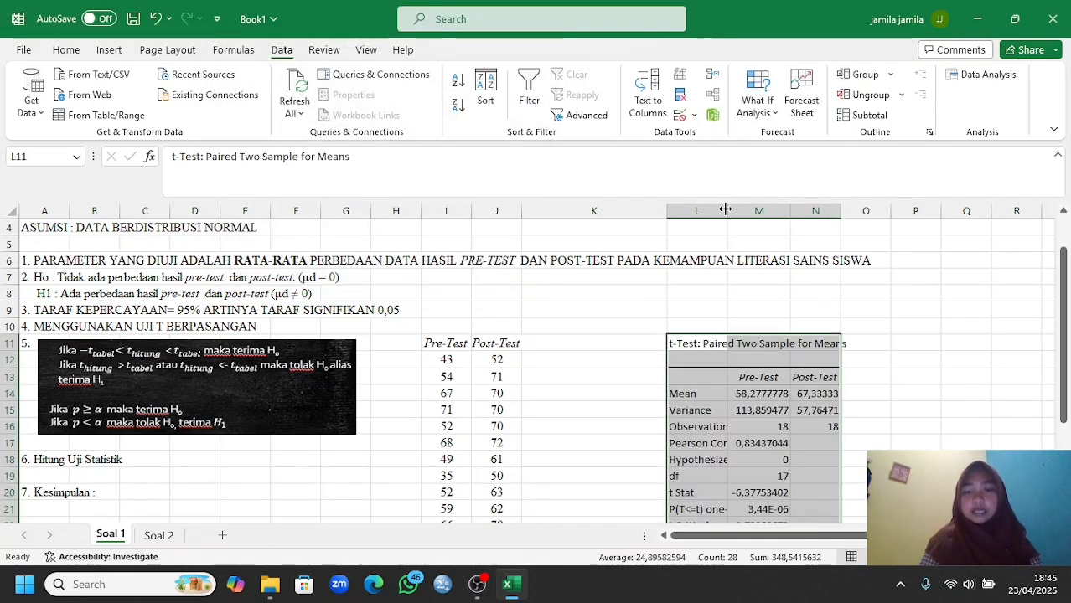
- Widen column L until all row labels of the t-test output table fit
{"action": "left_click_drag", "start_coordinate": [728, 211], "coordinate": [793, 215]}
{"action": "scroll", "coordinate": [701, 253], "scroll_direction": "right", "scroll_amount": 2}
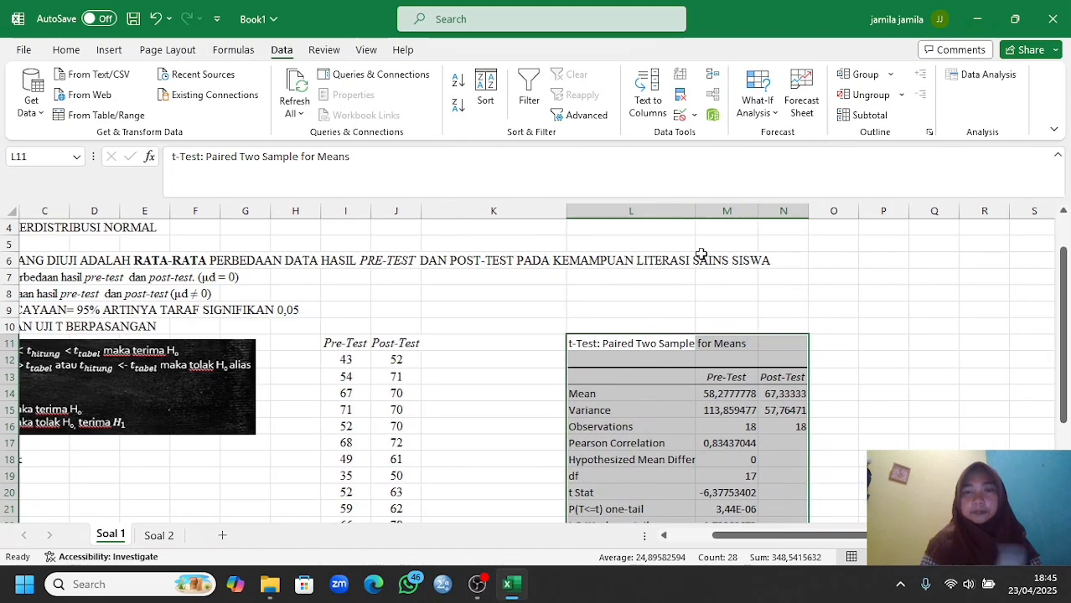
{"action": "left_click_drag", "start_coordinate": [695, 213], "coordinate": [753, 213]}
{"action": "scroll", "coordinate": [683, 382], "scroll_direction": "down", "scroll_amount": 3}
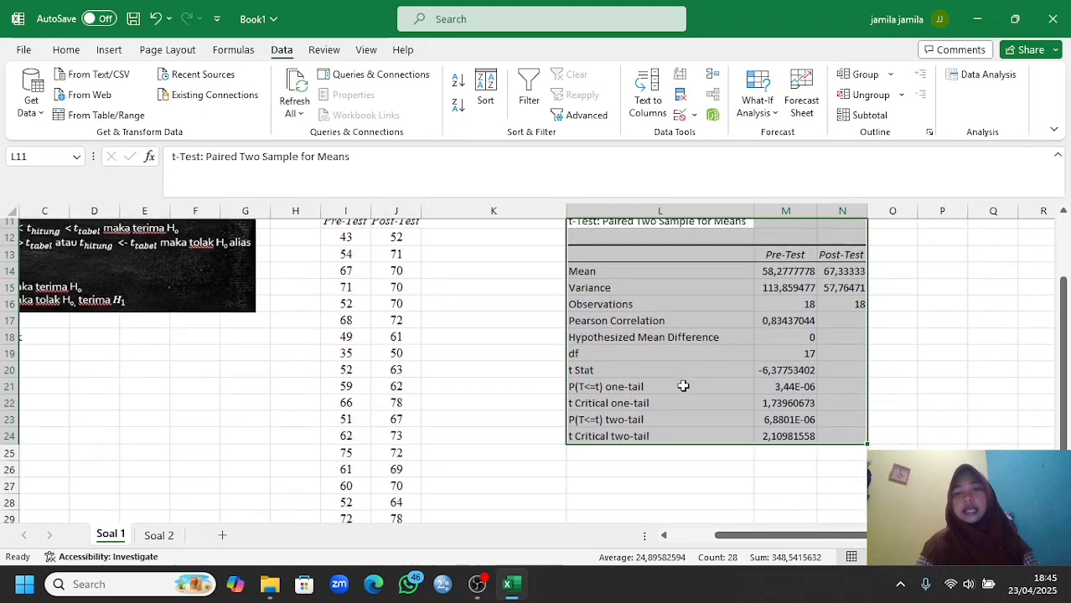
- Label the t Stat row "t hitung" in cell O20 and the t Critical two-tail row "t tabel" in O24
{"action": "left_click", "coordinate": [878, 377]}
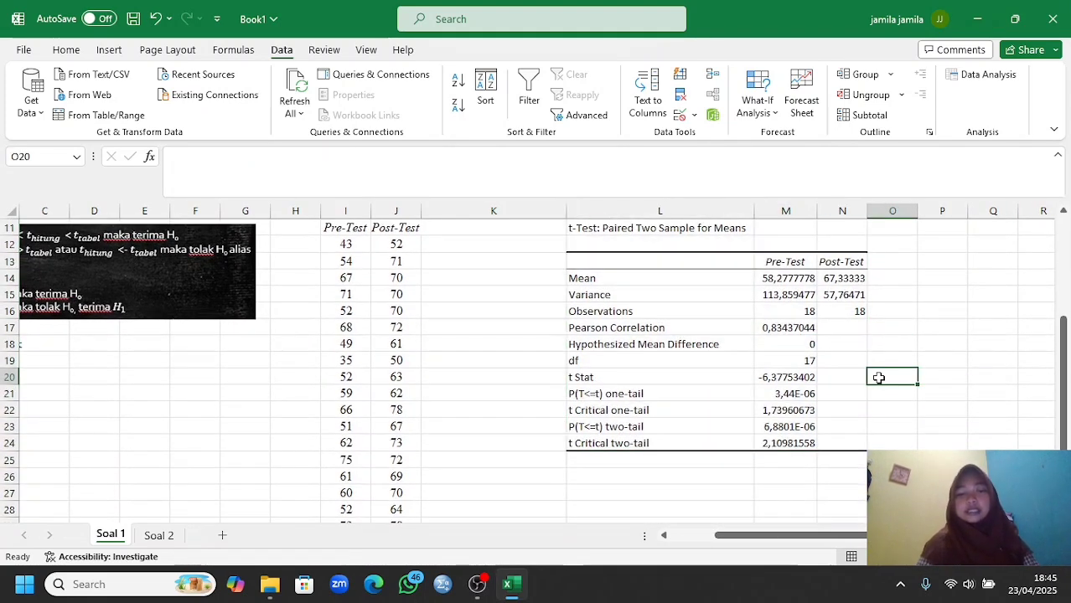
{"action": "type", "text": "t hitung"}
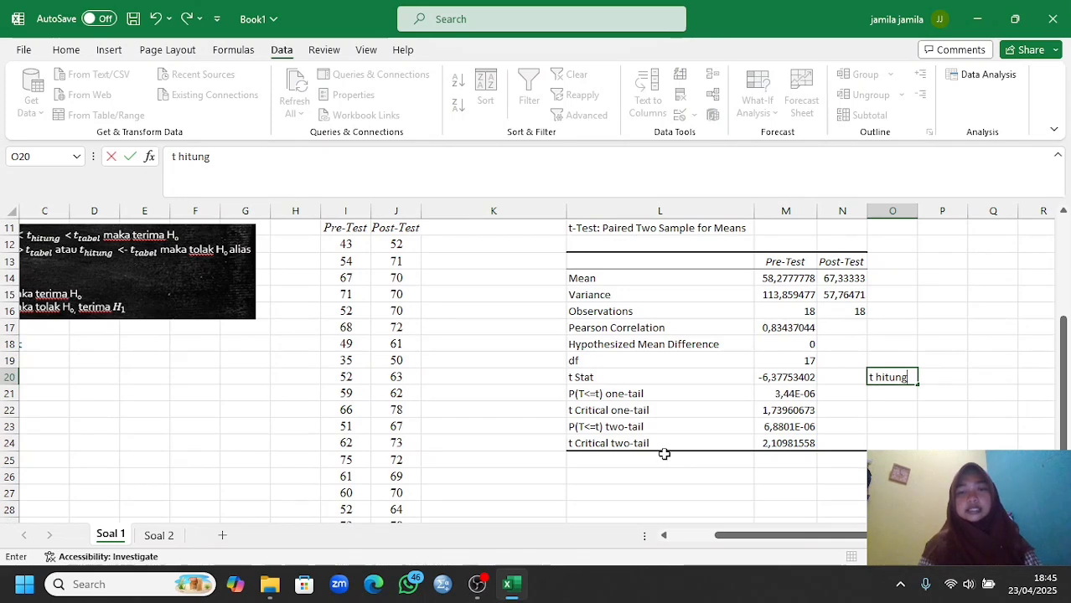
{"action": "left_click", "coordinate": [613, 442]}
{"action": "left_click", "coordinate": [890, 442]}
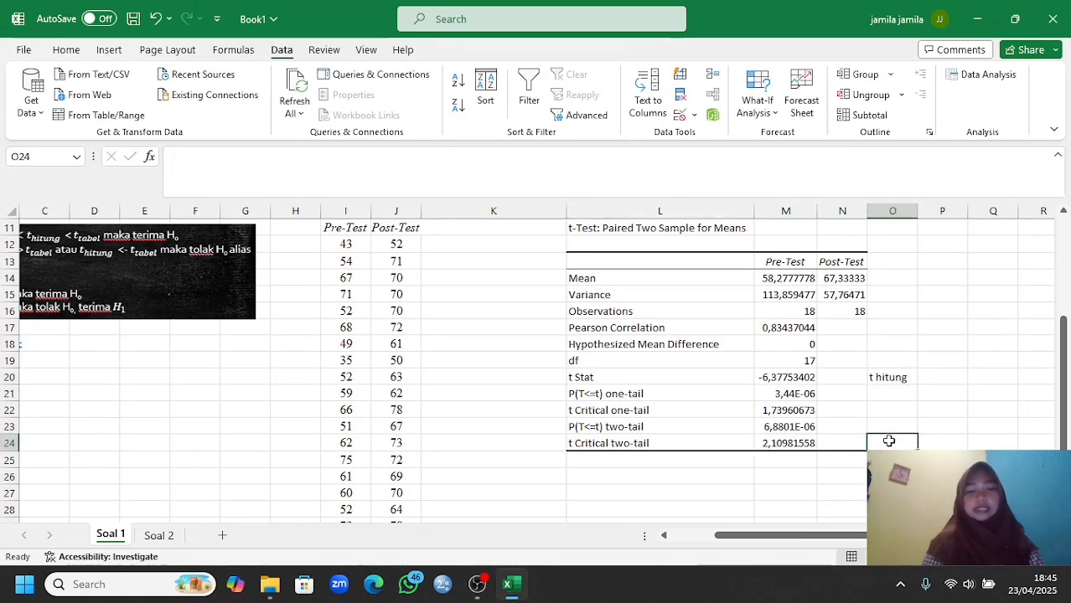
{"action": "type", "text": "t tabel"}
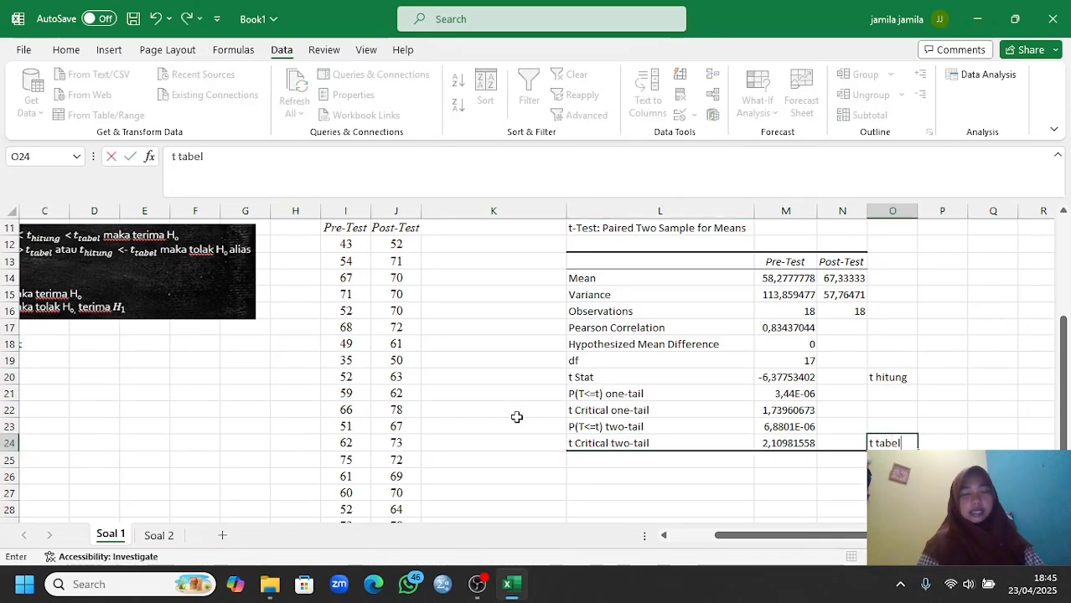
- Fill the t Critical two-tail value in M24 and the t Stat value in M20 with yellow
{"action": "scroll", "coordinate": [517, 417], "scroll_direction": "left", "scroll_amount": 2}
{"action": "scroll", "coordinate": [517, 417], "scroll_direction": "up", "scroll_amount": 1}
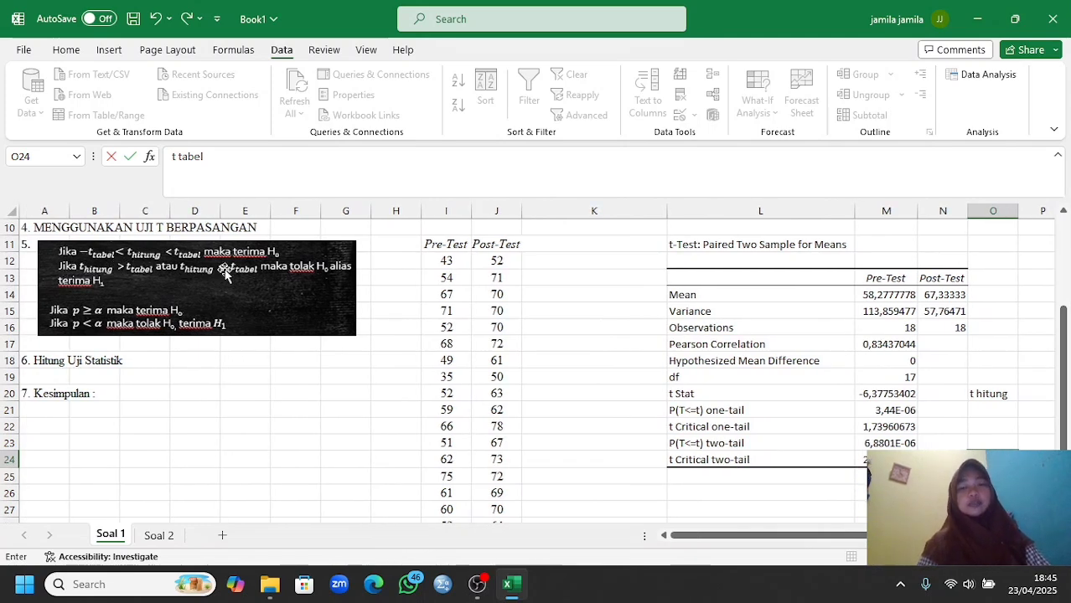
{"action": "left_click", "coordinate": [876, 457]}
{"action": "left_click", "coordinate": [73, 51]}
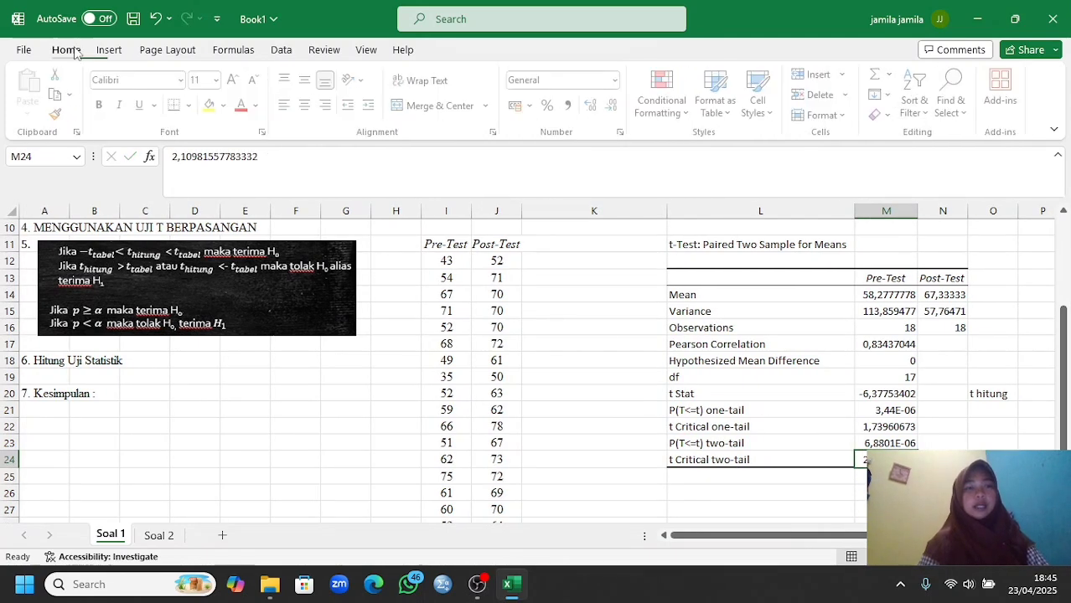
{"action": "left_click", "coordinate": [213, 104]}
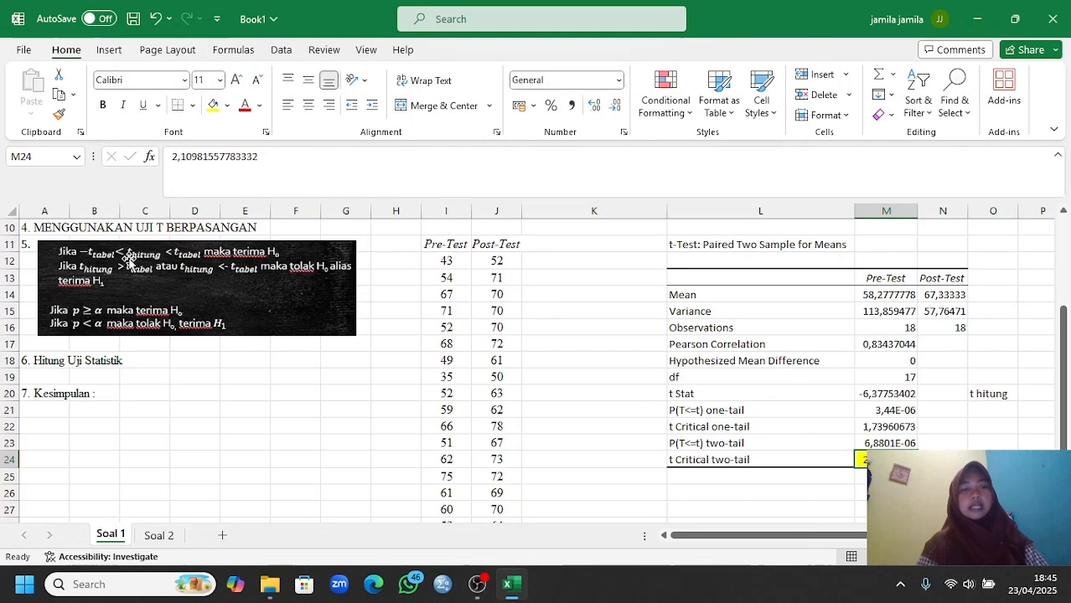
{"action": "left_click", "coordinate": [875, 400]}
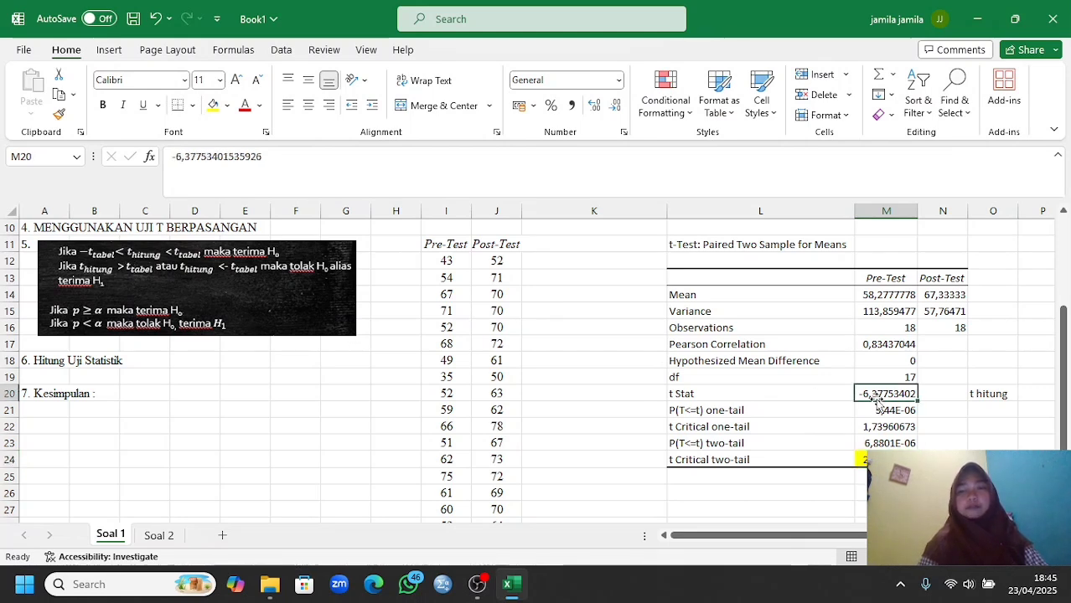
{"action": "left_click", "coordinate": [213, 105]}
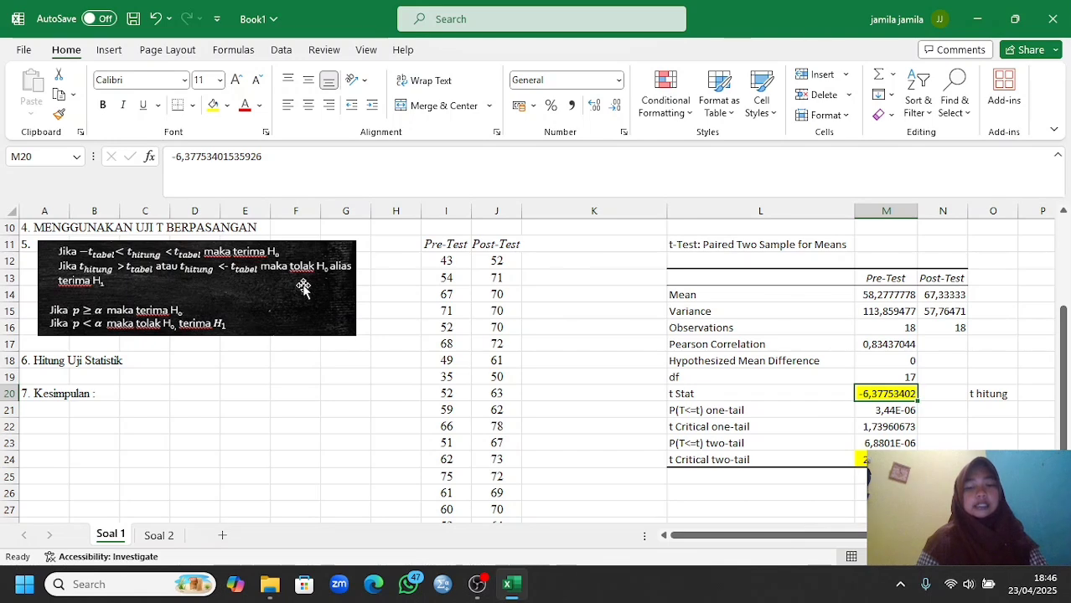
- Write the conclusion "karena t hitung < -t tabel maka Tolak Ho alias terima H1" in cell L26 below the output table
{"action": "left_click", "coordinate": [677, 494]}
{"action": "type", "text": "karena "}
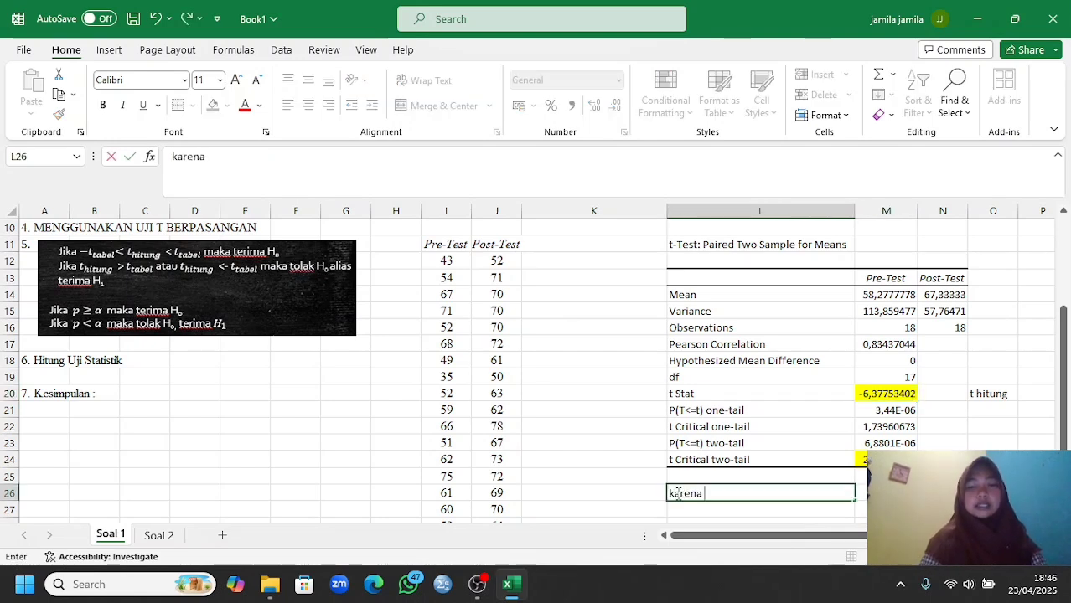
{"action": "type", "text": "t hi"}
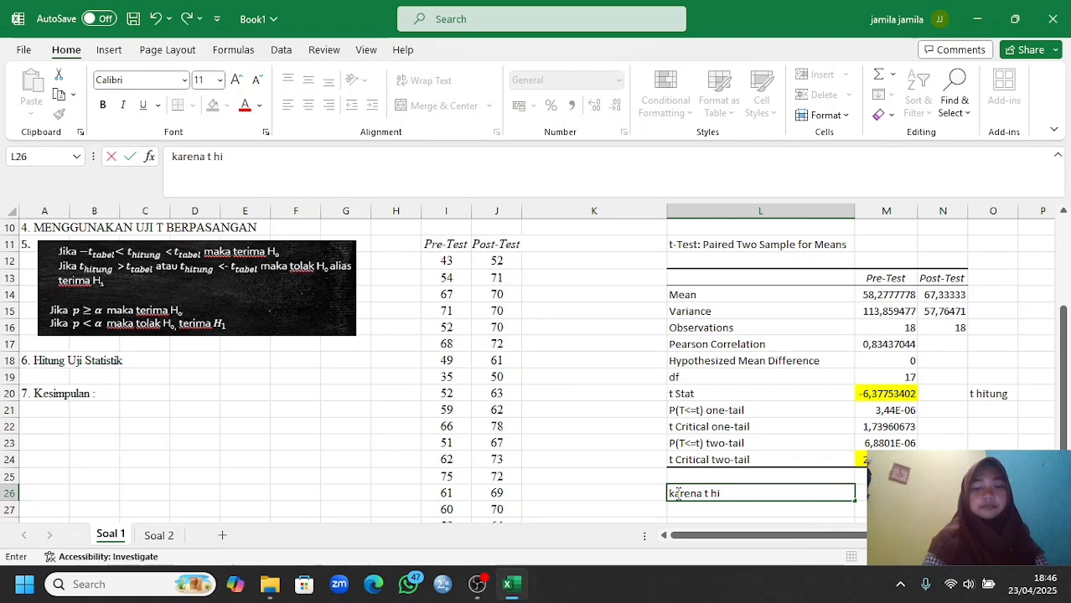
{"action": "type", "text": "tung <"}
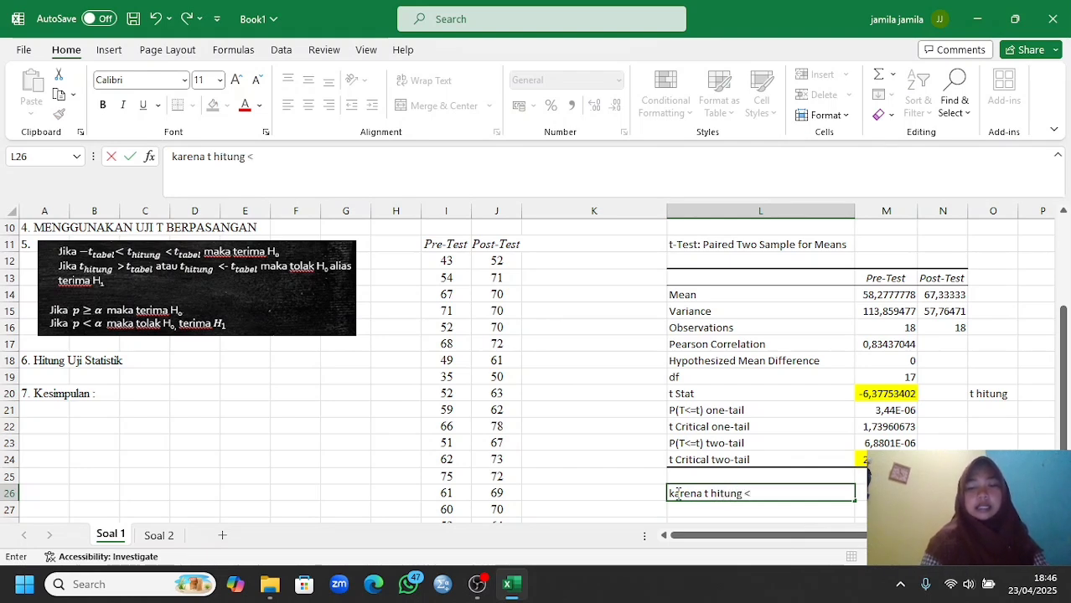
{"action": "type", "text": " -t tabel maka"}
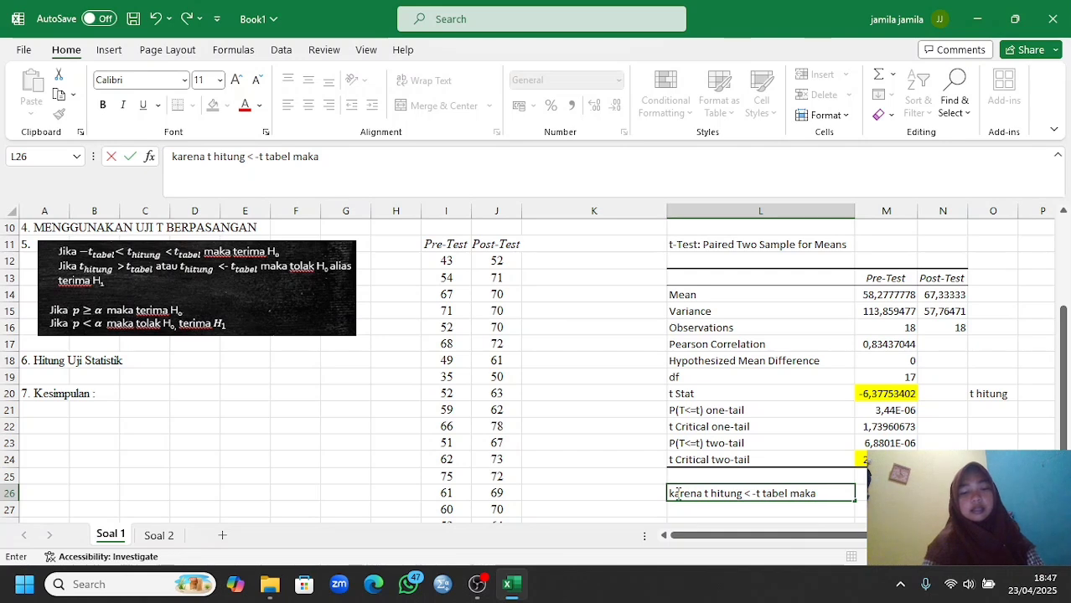
{"action": "type", "text": " H1"}
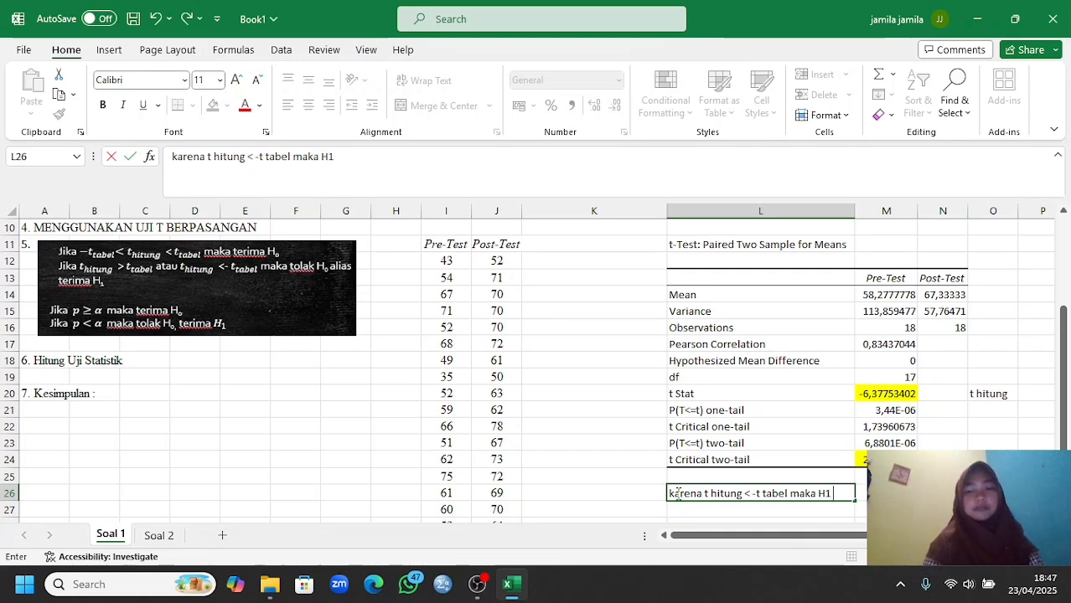
{"action": "key", "text": "BackSpace"}
{"action": "key", "text": "BackSpace"}
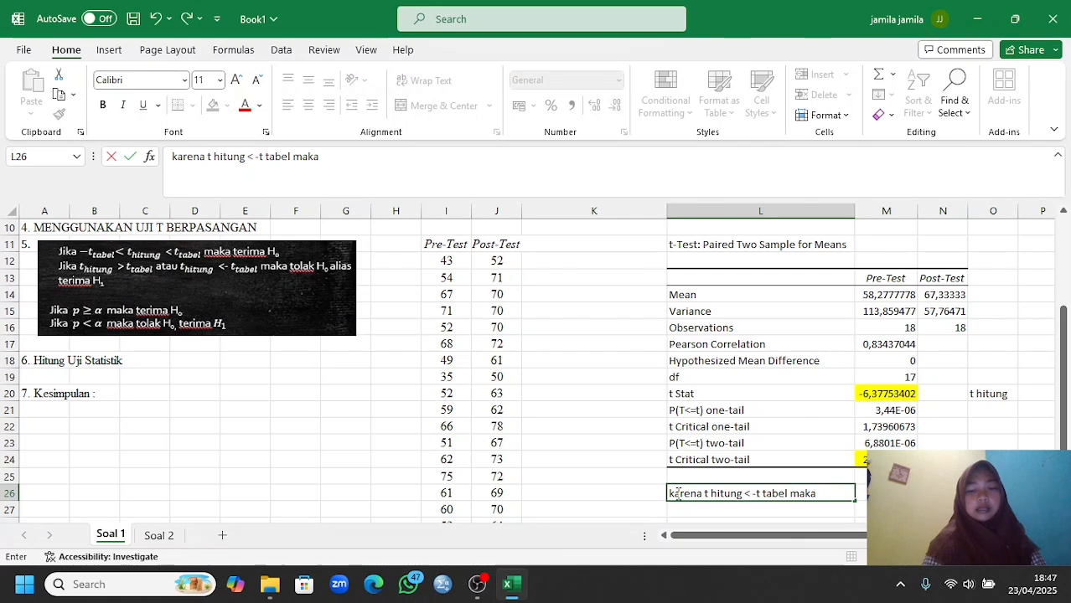
{"action": "type", "text": "Tolak H0"}
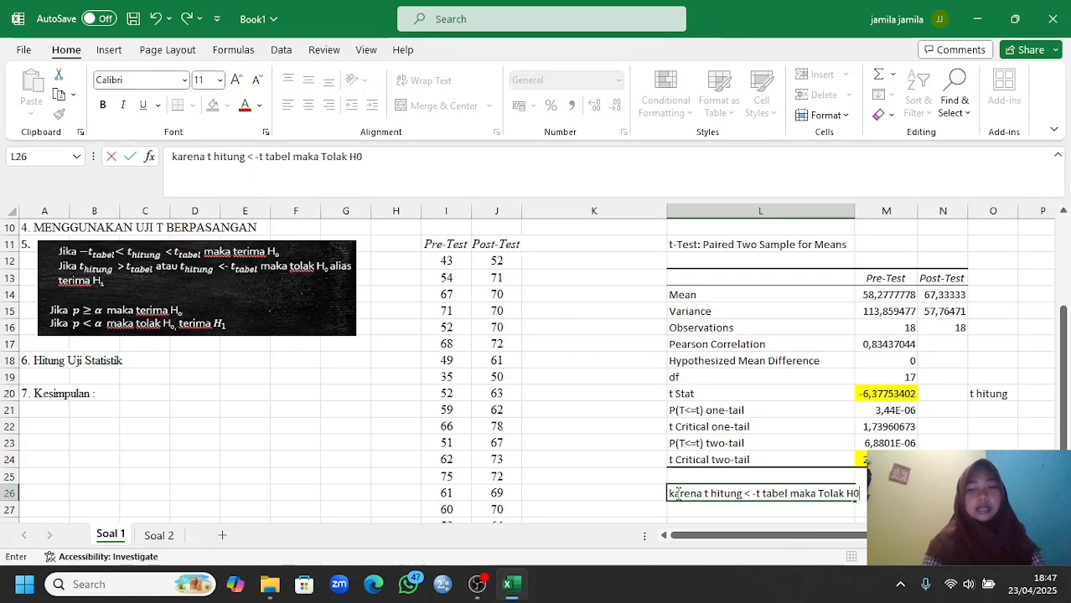
{"action": "key", "text": "BackSpace"}
{"action": "type", "text": "o alias terima H1"}
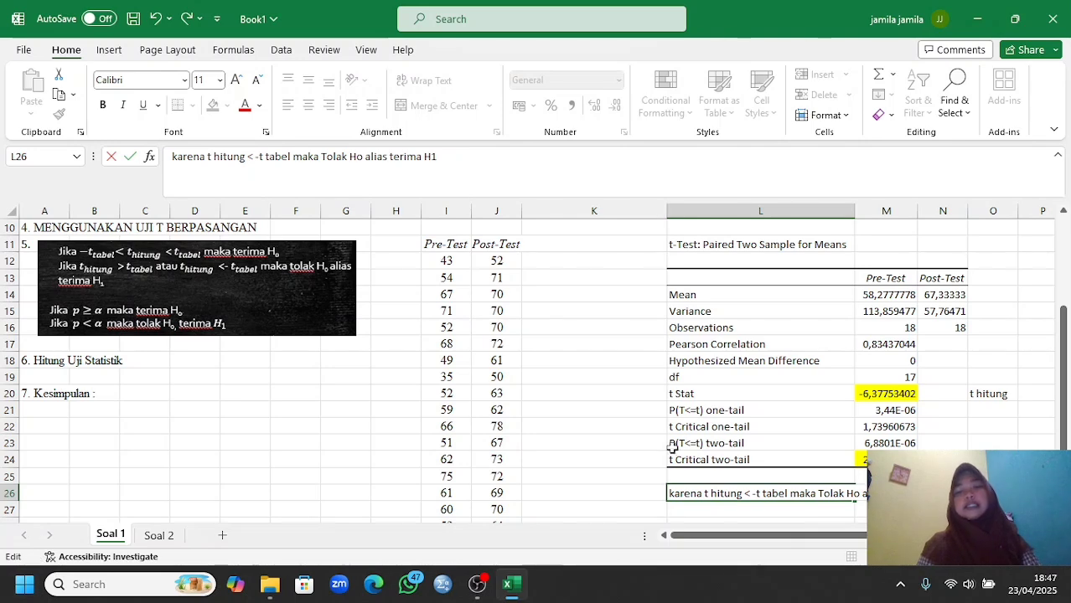
{"action": "left_click", "coordinate": [719, 454]}
{"action": "left_click", "coordinate": [719, 445]}
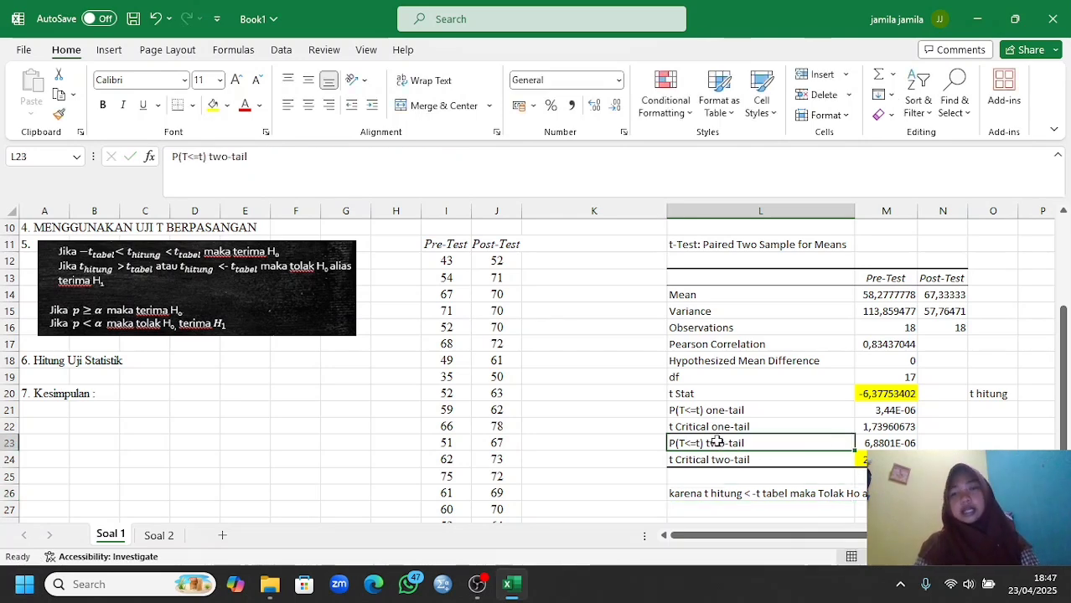
{"action": "scroll", "coordinate": [869, 450], "scroll_direction": "down", "scroll_amount": 1}
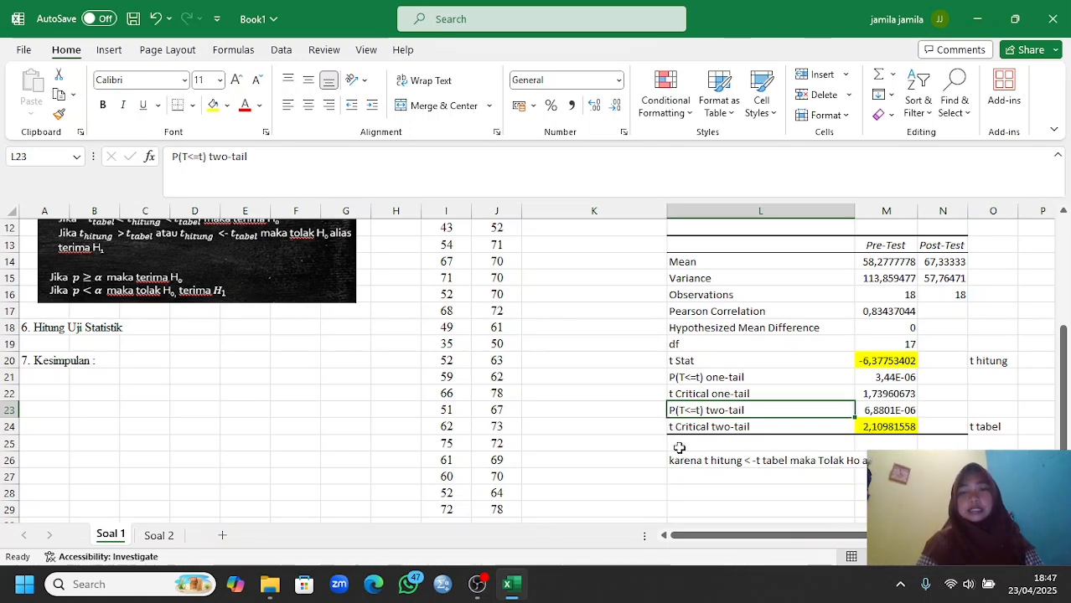
- Write the conclusion "karena p < dari 0,05 maka Tolak Ho alias terima H1" in cell L27, under the t-value conclusion
{"action": "left_click", "coordinate": [679, 474]}
{"action": "scroll", "coordinate": [364, 264], "scroll_direction": "up", "scroll_amount": 1}
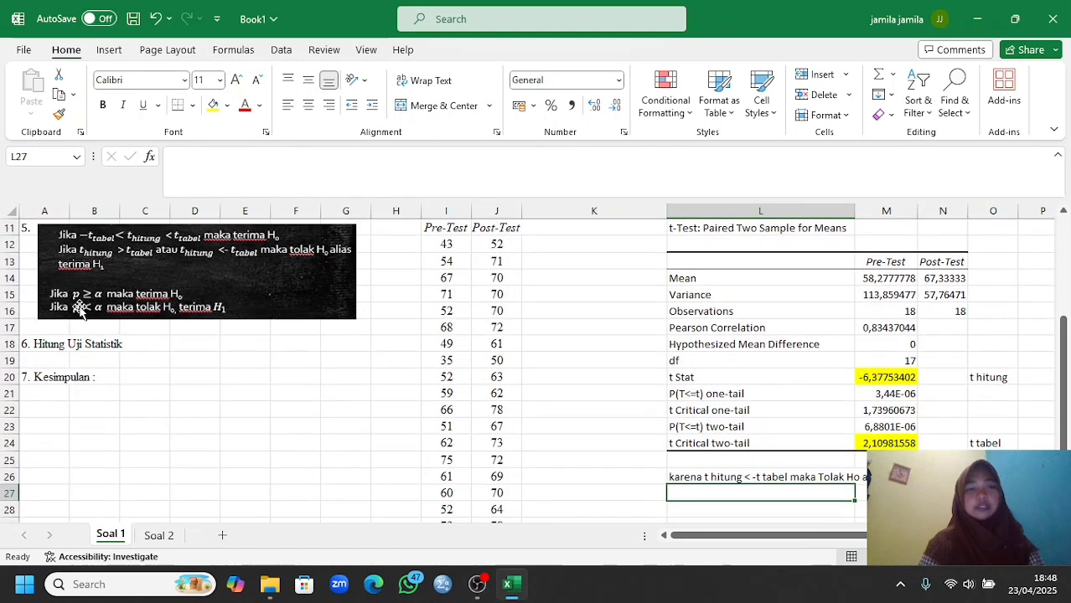
{"action": "scroll", "coordinate": [180, 310], "scroll_direction": "up", "scroll_amount": 2}
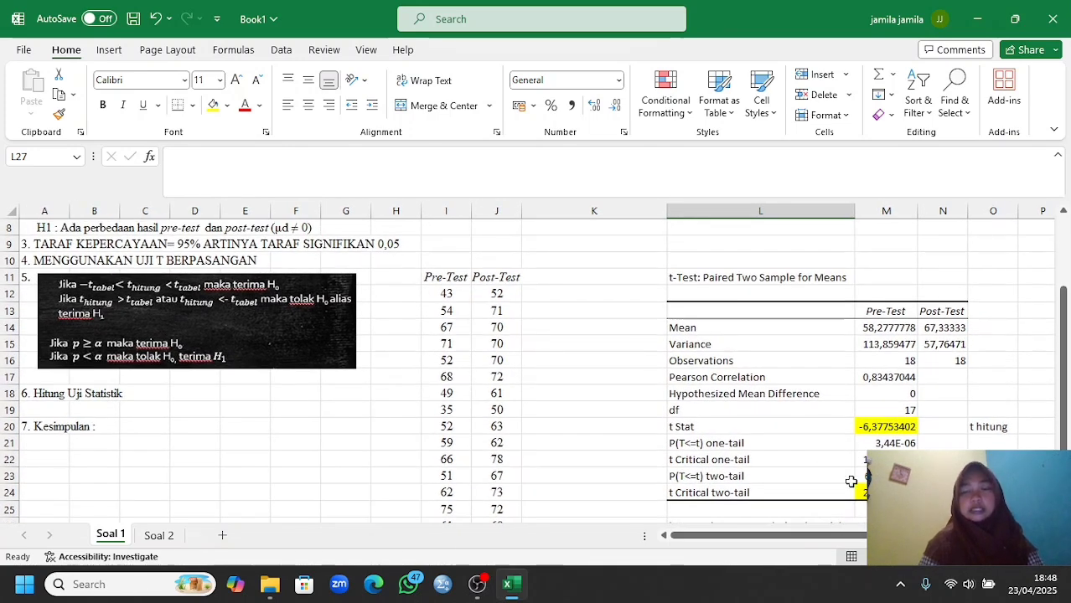
{"action": "scroll", "coordinate": [854, 476], "scroll_direction": "down", "scroll_amount": 1}
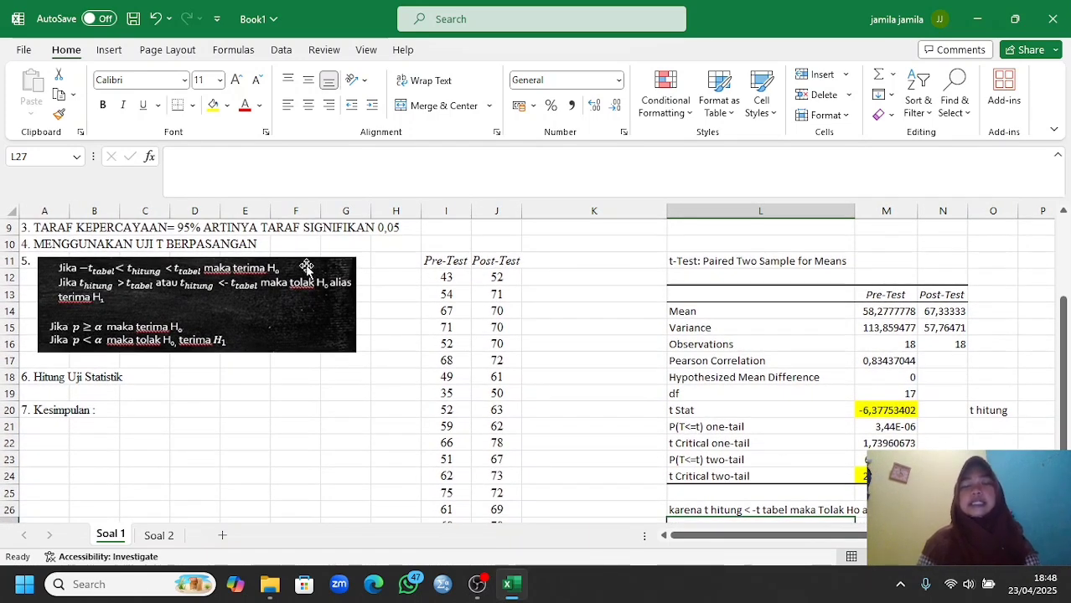
{"action": "scroll", "coordinate": [560, 411], "scroll_direction": "down", "scroll_amount": 1}
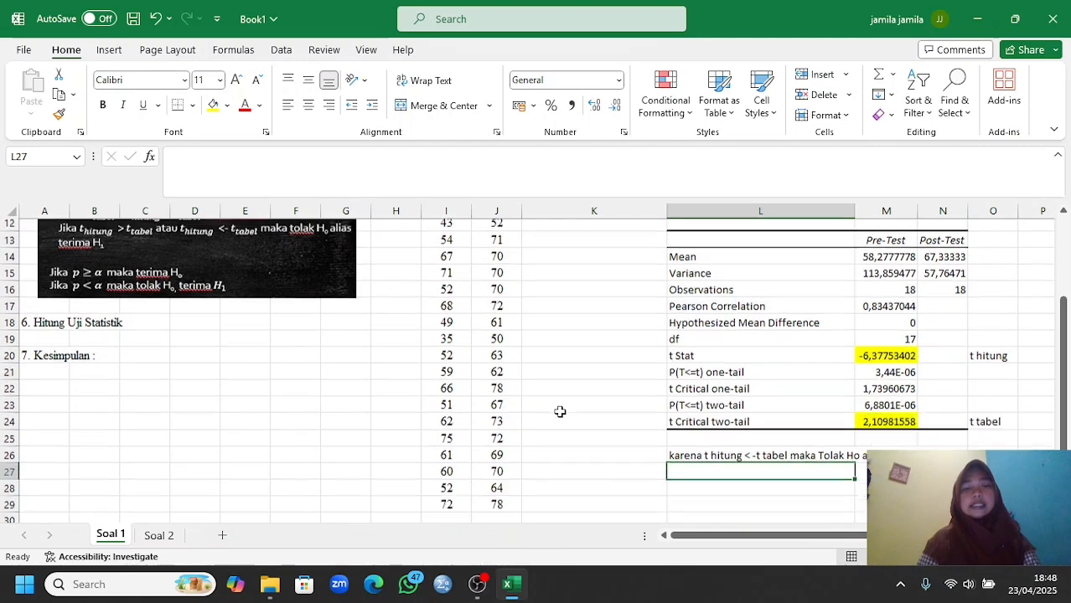
{"action": "type", "text": "karena"}
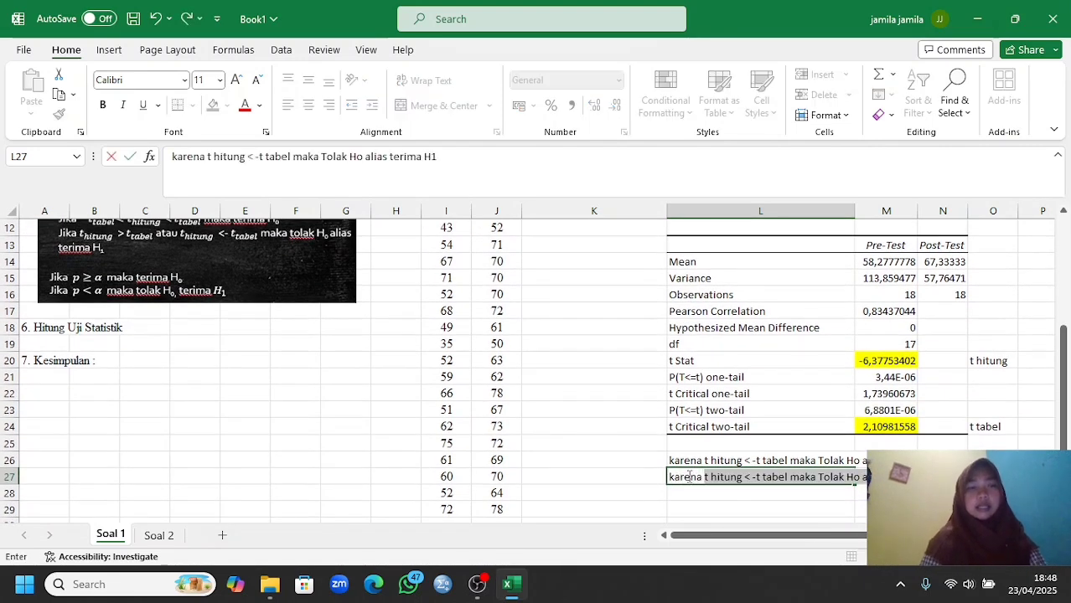
{"action": "type", "text": " p <"}
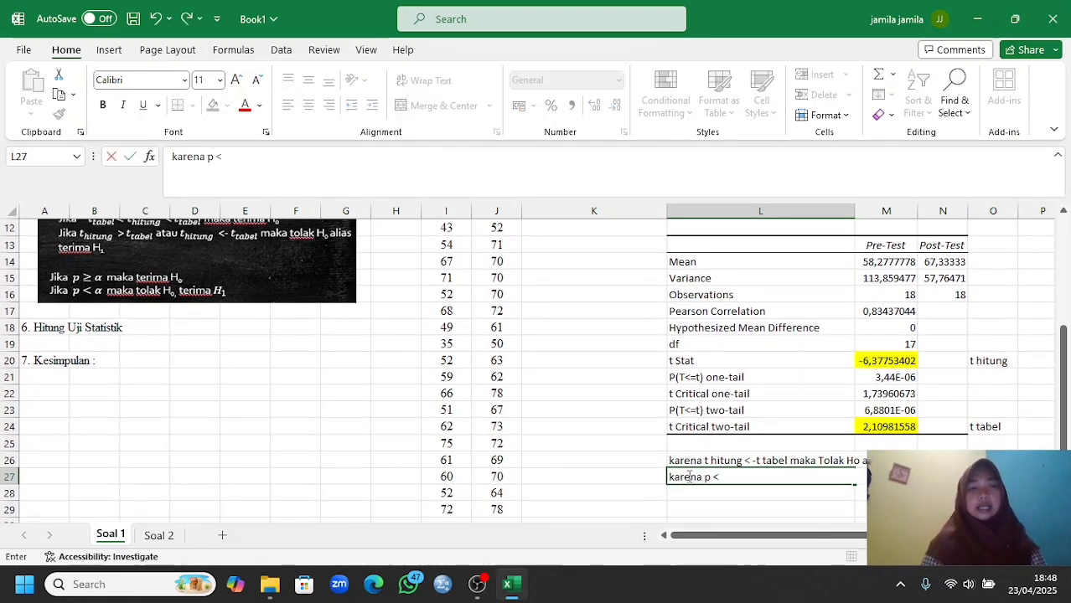
{"action": "type", "text": " dari 0,0"}
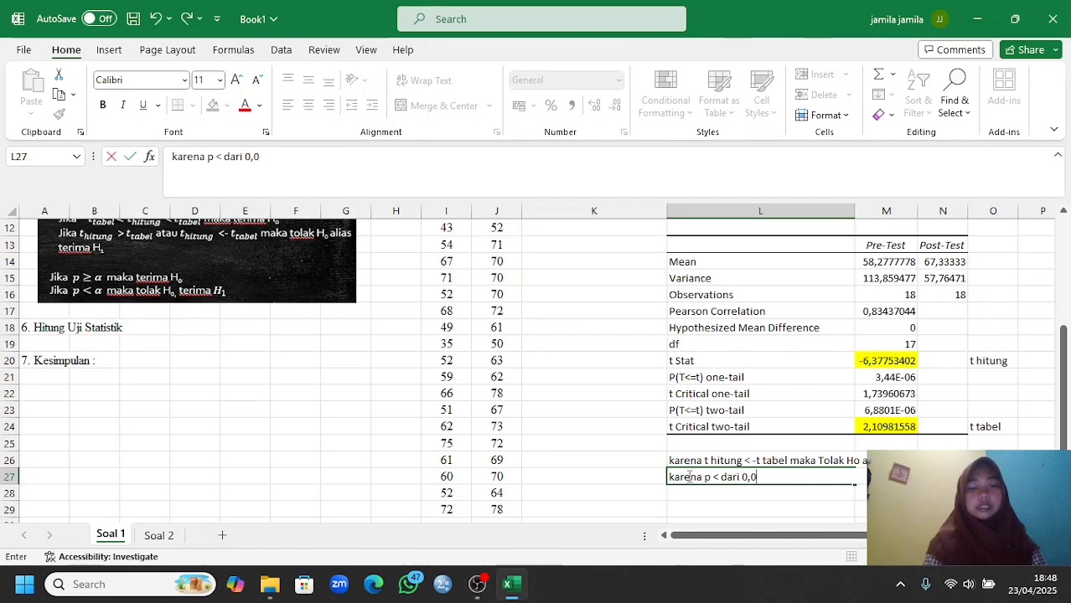
{"action": "type", "text": "5 maka"}
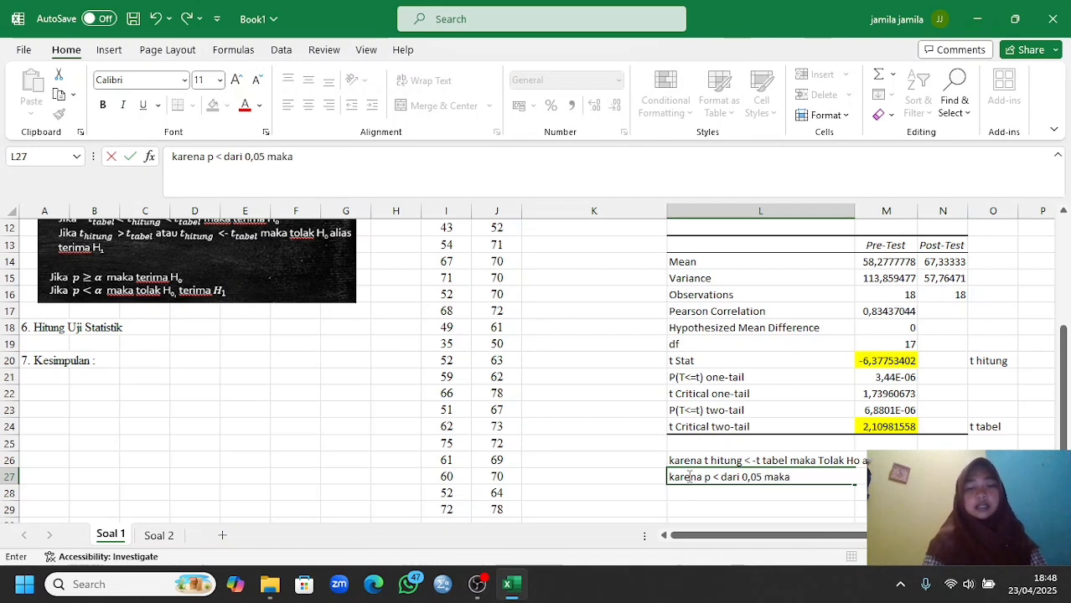
{"action": "type", "text": " Tolak Ho"}
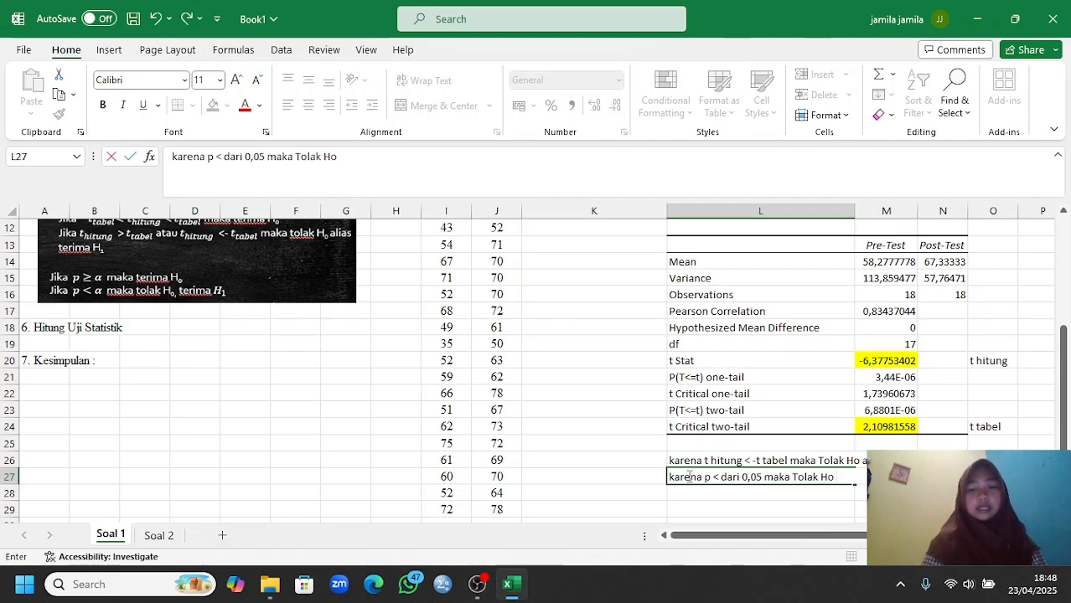
{"action": "type", "text": " alias terima"}
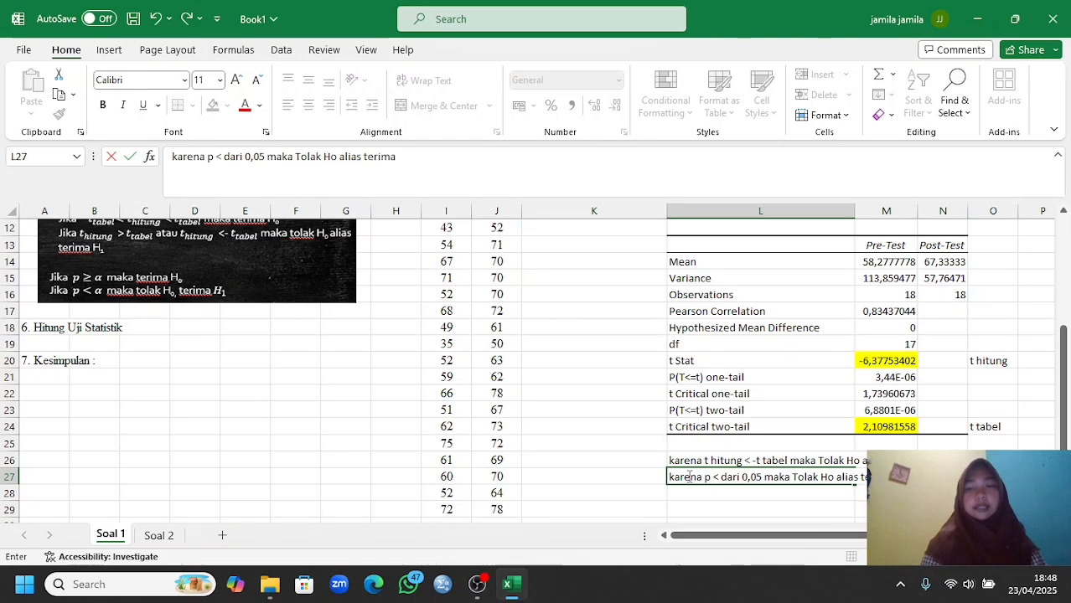
{"action": "type", "text": " H1"}
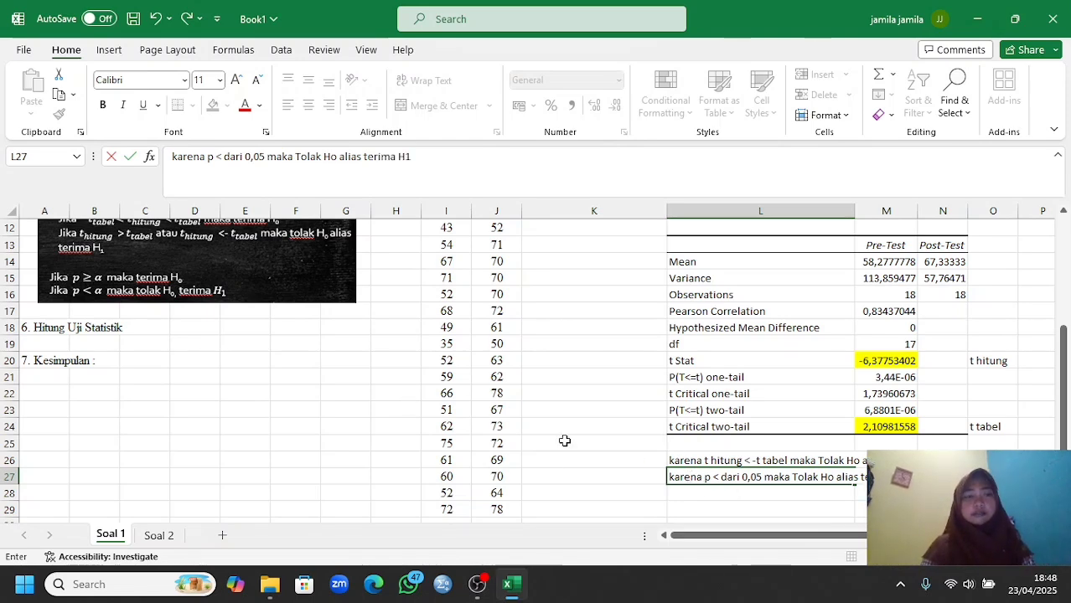
- Complete the "7. Kesimpulan :" entry in A20 with "ada perbedaan hasil pre test dan post tes"
{"action": "scroll", "coordinate": [261, 367], "scroll_direction": "up", "scroll_amount": 1}
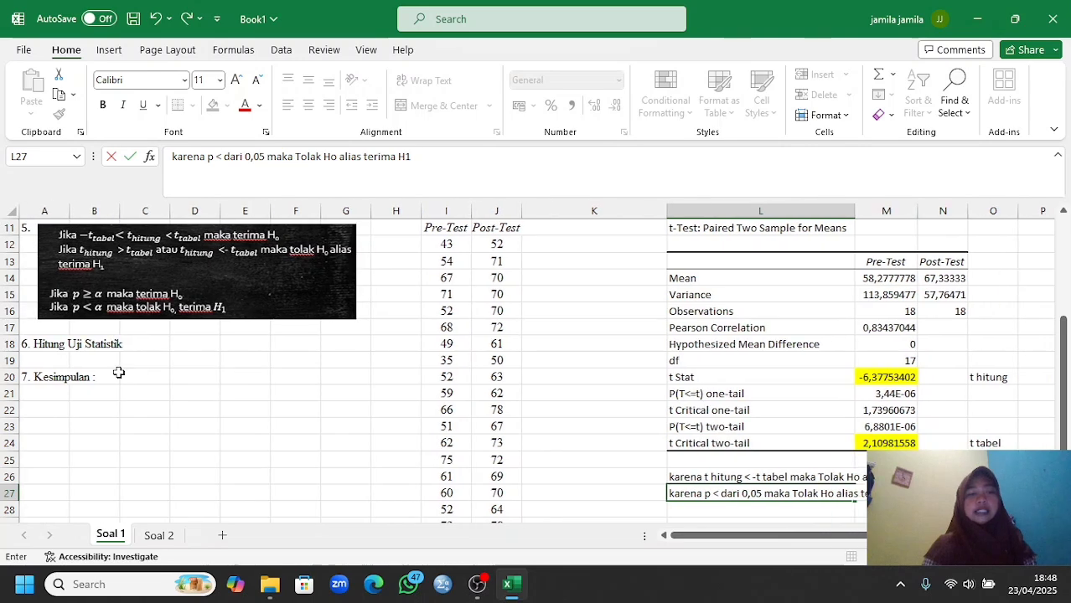
{"action": "left_click", "coordinate": [117, 376]}
{"action": "scroll", "coordinate": [157, 327], "scroll_direction": "up", "scroll_amount": 3}
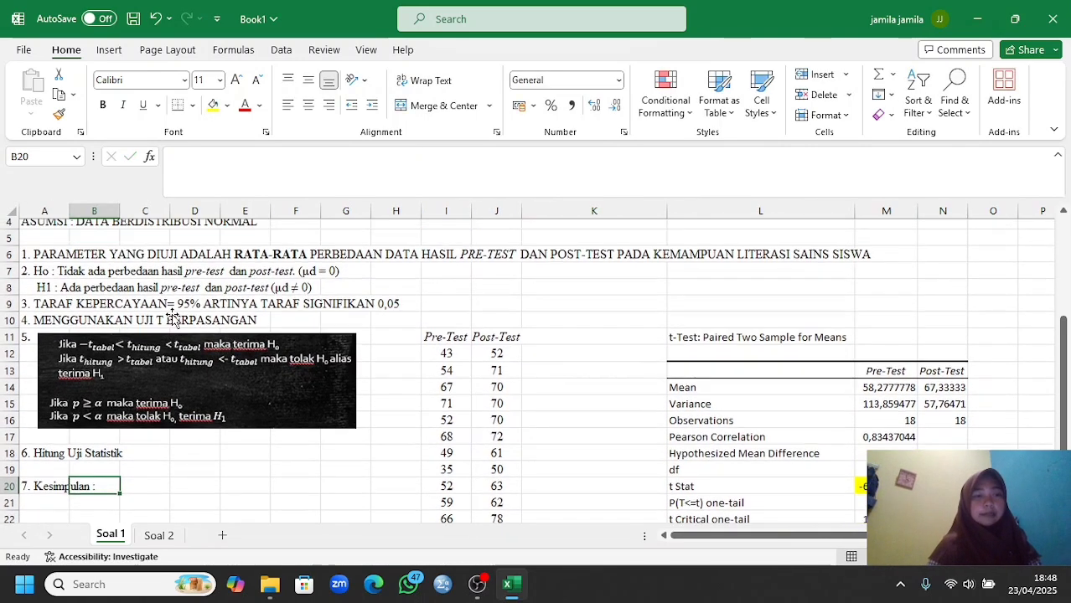
{"action": "scroll", "coordinate": [147, 277], "scroll_direction": "down", "scroll_amount": 1}
{"action": "left_click", "coordinate": [57, 441]}
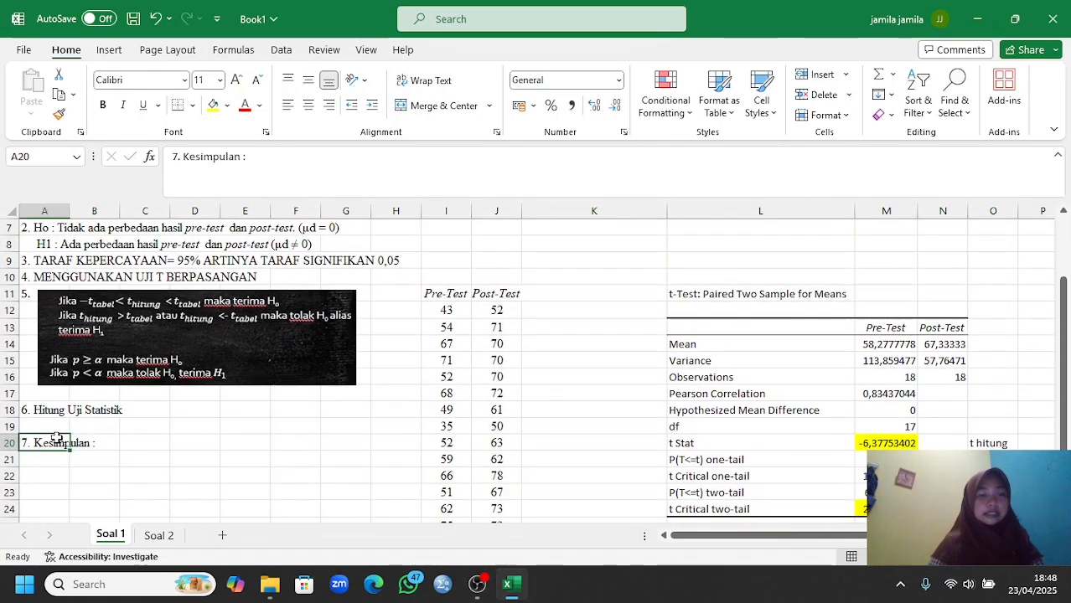
{"action": "left_click", "coordinate": [249, 157]}
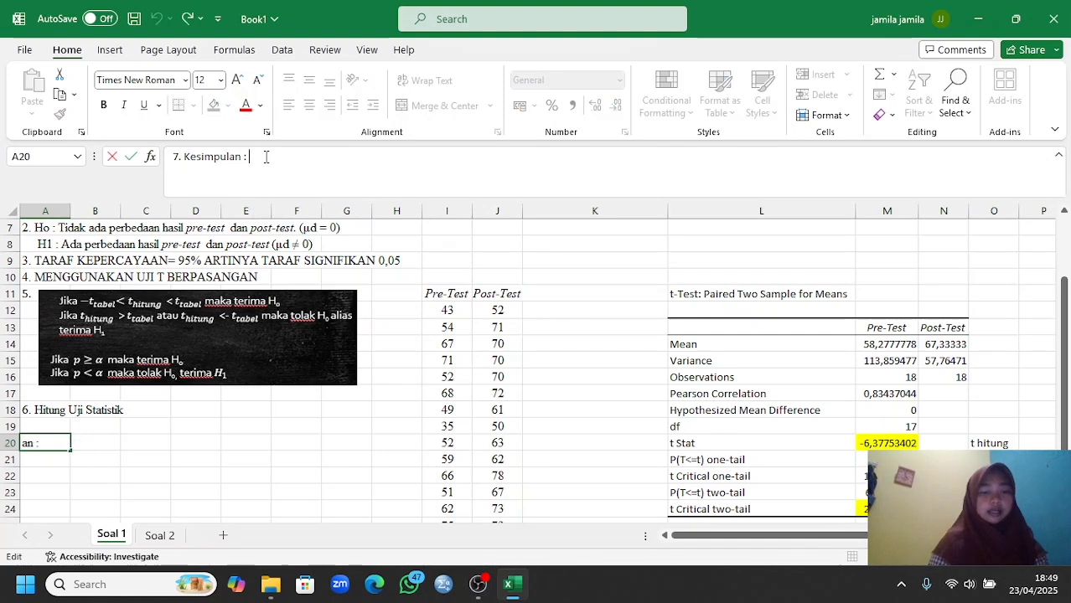
{"action": "type", "text": "ada perbedaan"}
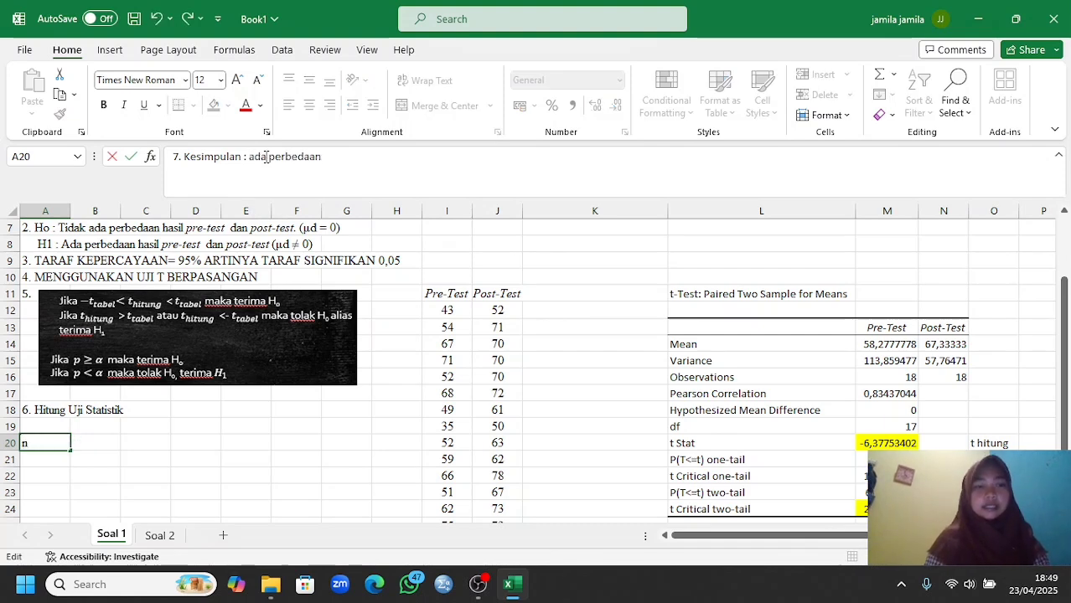
{"action": "type", "text": " hasil pre test "}
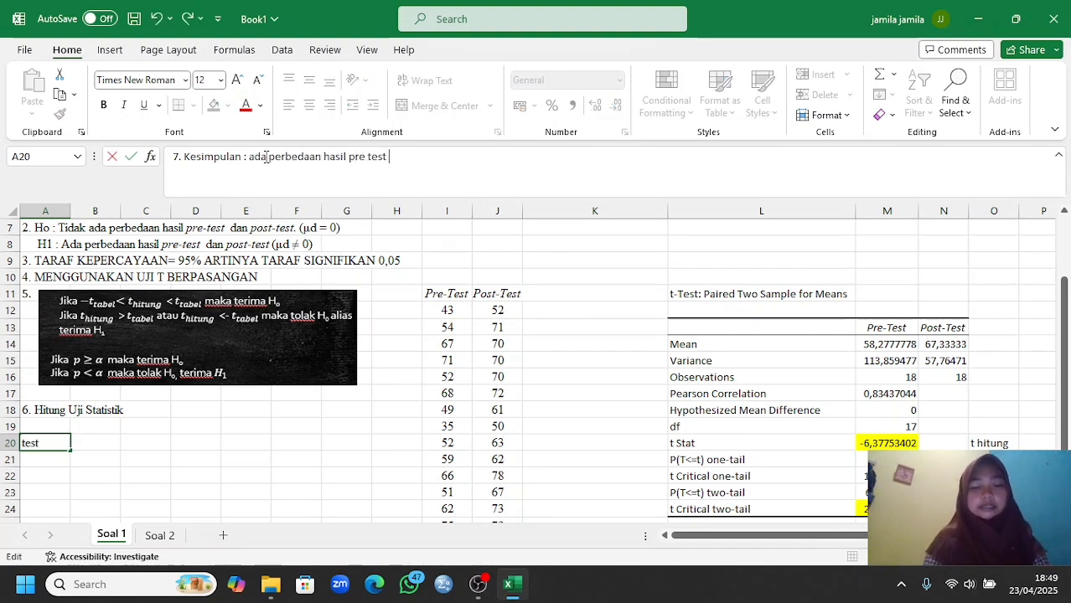
{"action": "type", "text": "dan post tes"}
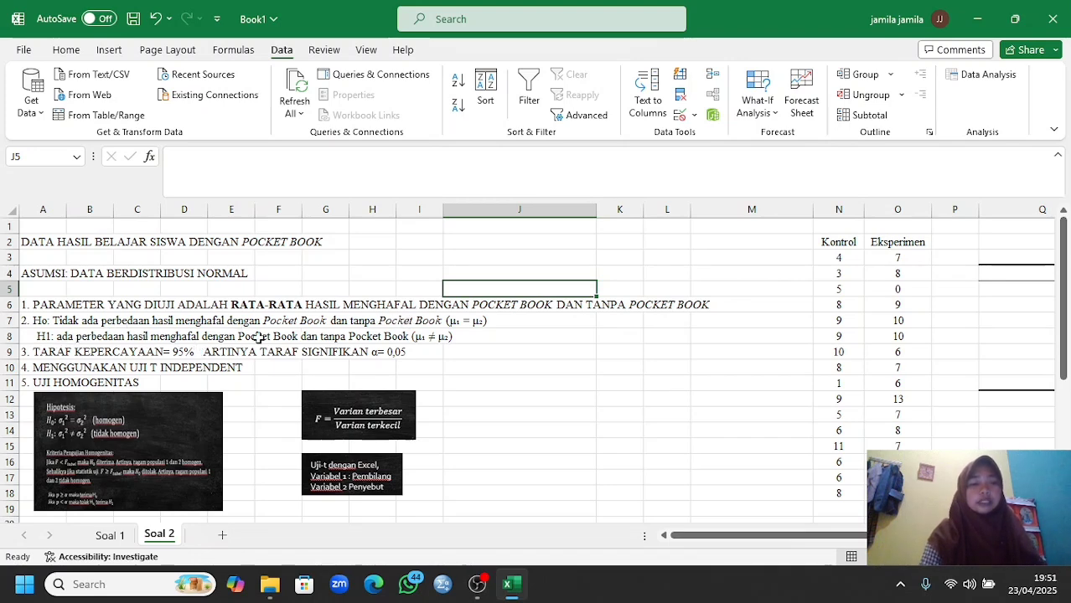
- Label cells N20 and O20 "VARIANSI" below the Kontrol and Eksperimen data on the Soal 2 sheet
{"action": "scroll", "coordinate": [358, 352], "scroll_direction": "down", "scroll_amount": 1}
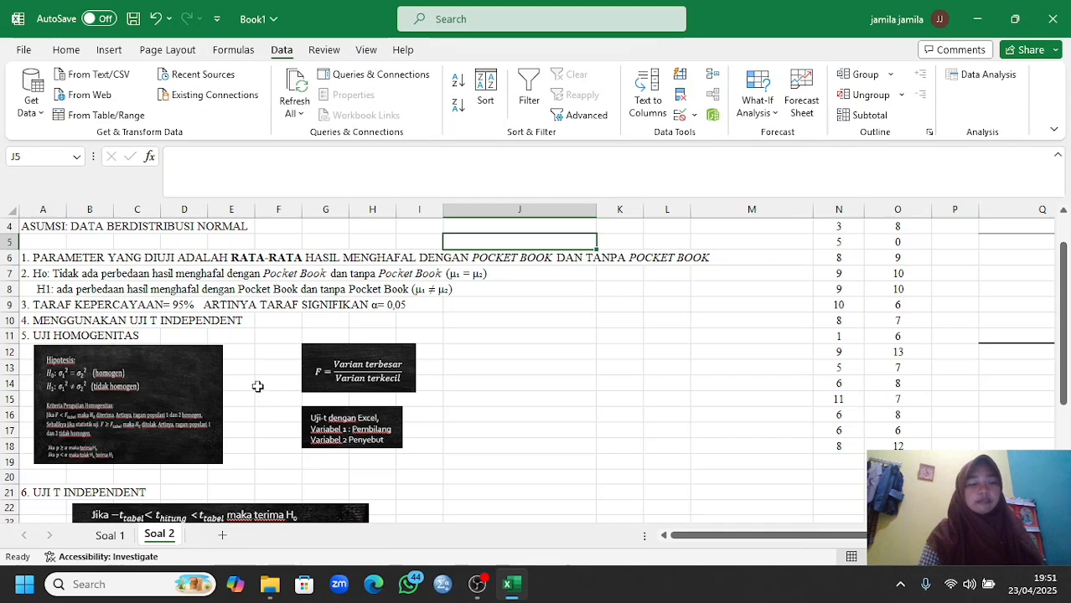
{"action": "scroll", "coordinate": [71, 433], "scroll_direction": "up", "scroll_amount": 3}
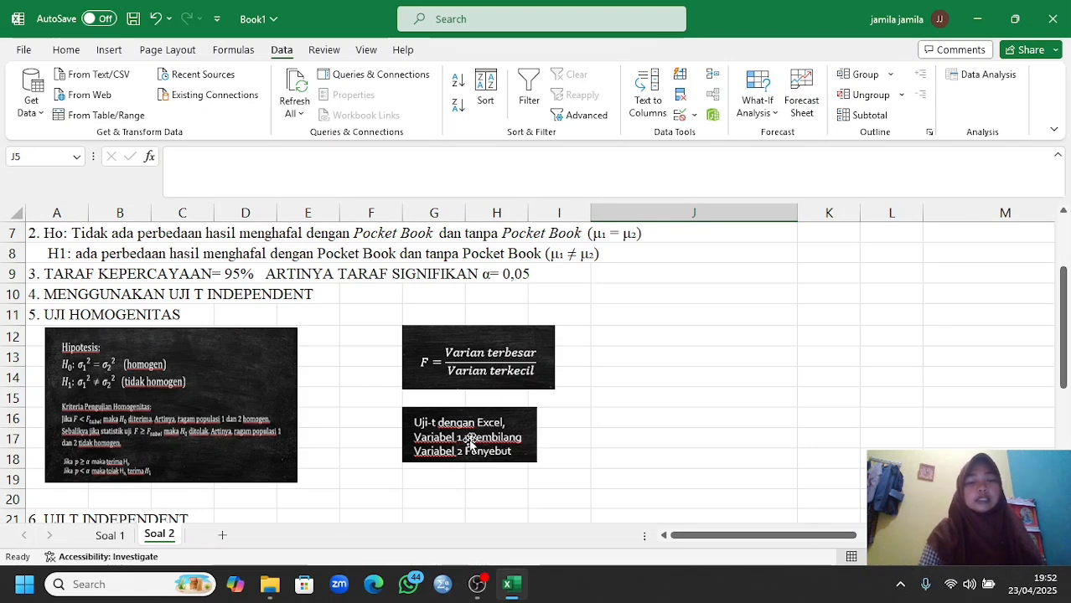
{"action": "scroll", "coordinate": [471, 442], "scroll_direction": "down", "scroll_amount": 5, "text": "ctrl"}
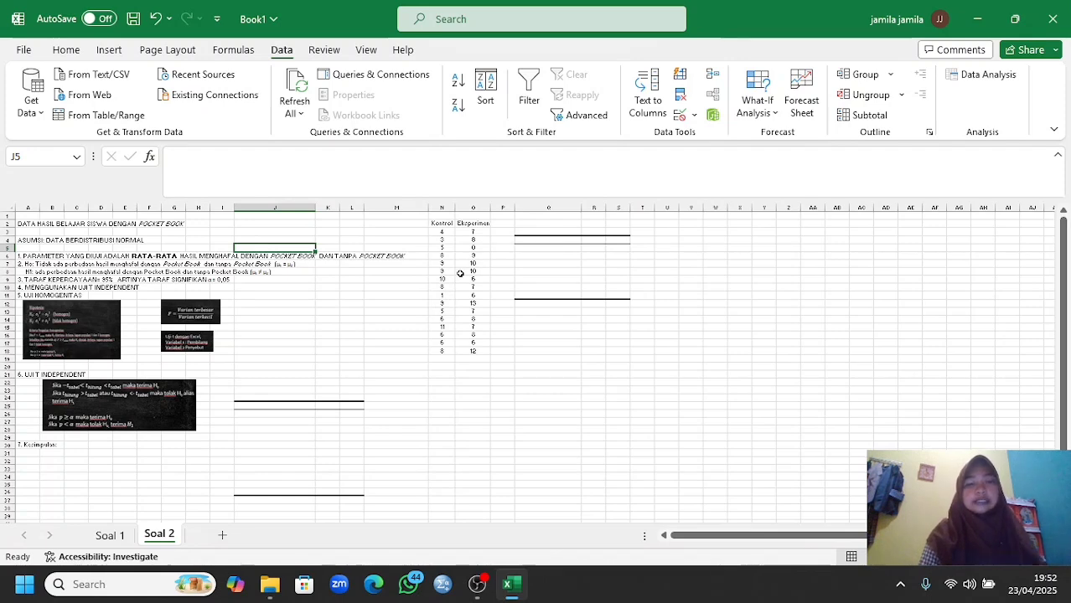
{"action": "scroll", "coordinate": [444, 370], "scroll_direction": "up", "scroll_amount": 3}
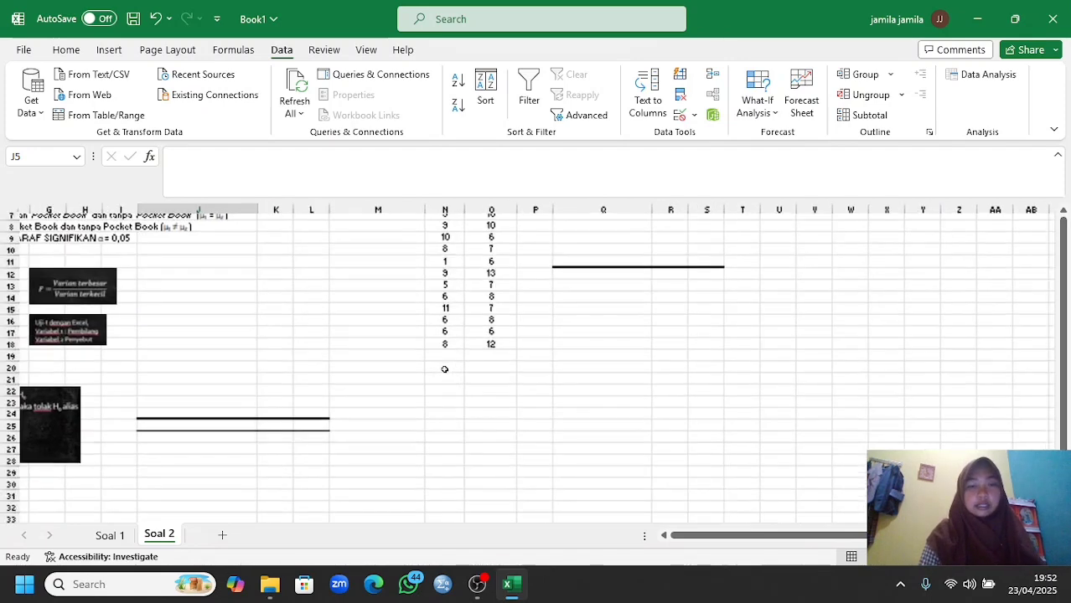
{"action": "left_click", "coordinate": [444, 370]}
{"action": "type", "text": "VAR"}
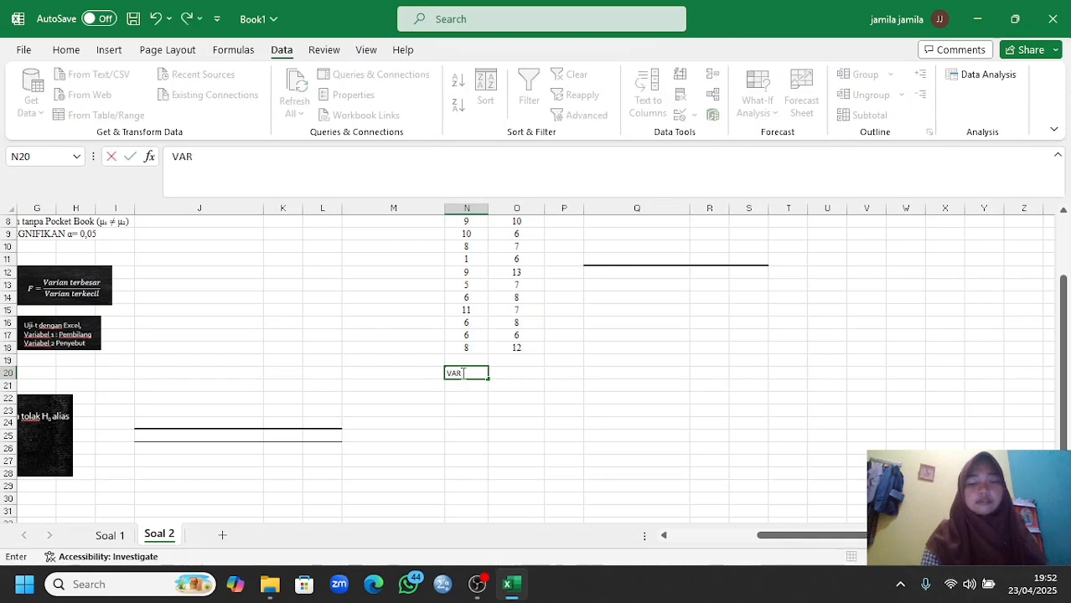
{"action": "type", "text": "IANSI"}
{"action": "left_click", "coordinate": [502, 372]}
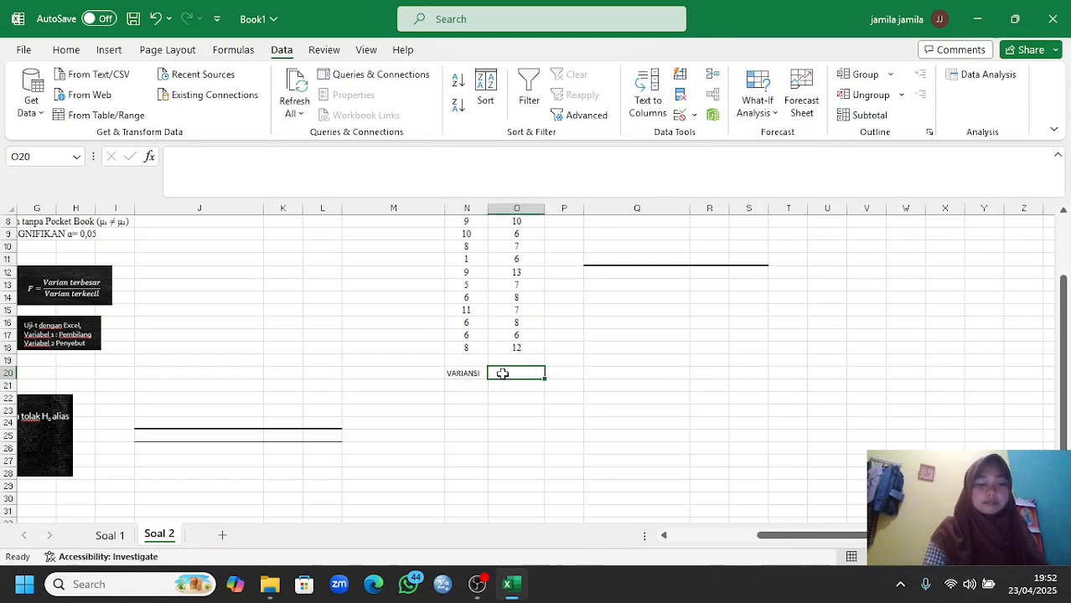
{"action": "type", "text": "VARIANSI"}
- Try to calculate the sample variance of the Kontrol values in N21 with a VAR.S formula
{"action": "left_click", "coordinate": [469, 386]}
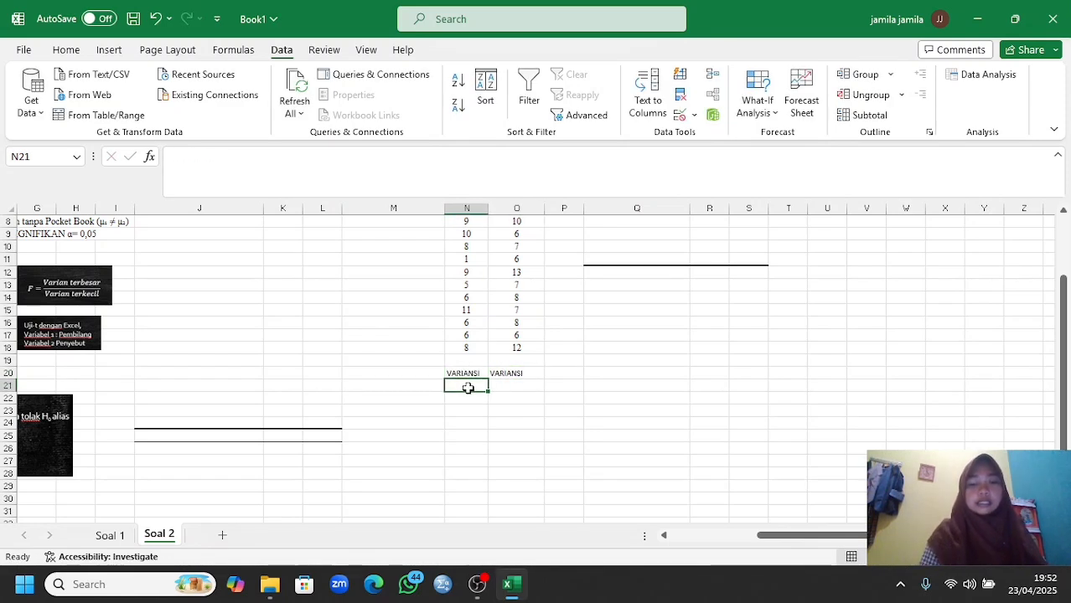
{"action": "type", "text": "=VAR"}
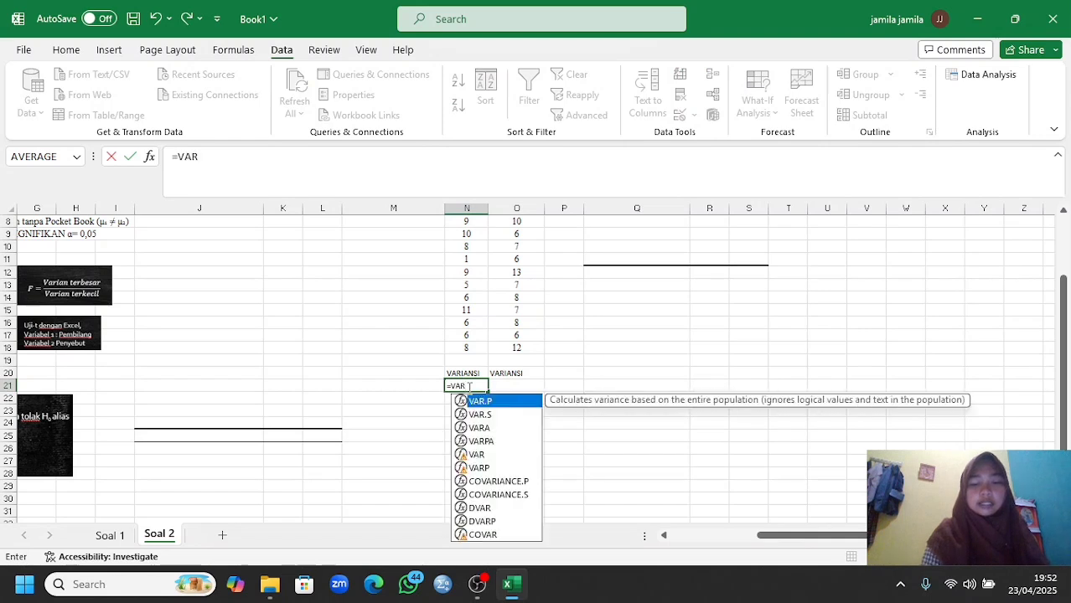
{"action": "type", "text": ".S("}
{"action": "scroll", "coordinate": [490, 327], "scroll_direction": "up", "scroll_amount": 2}
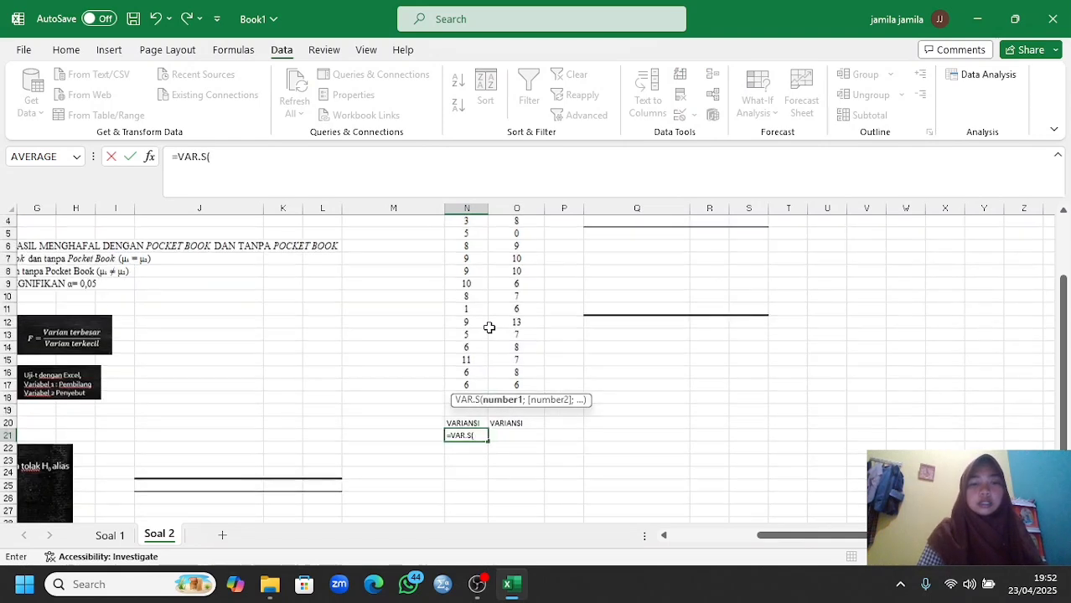
{"action": "left_click", "coordinate": [478, 238]}
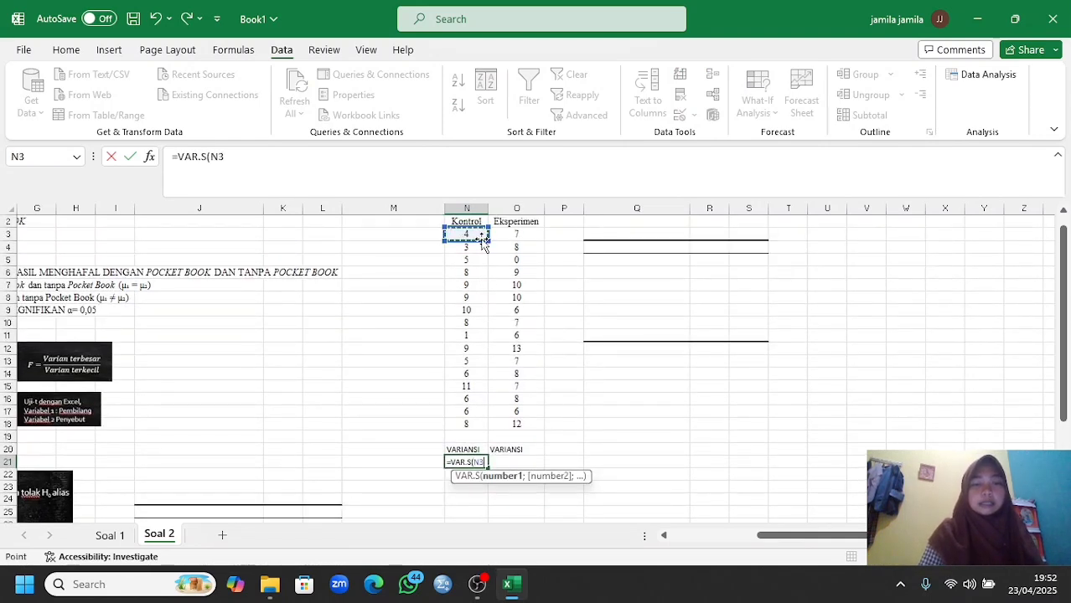
{"action": "left_click_drag", "start_coordinate": [482, 242], "coordinate": [475, 337]}
- Replace the formula in N21 with VAR.S over the full Kontrol data range N3:N18
{"action": "left_click", "coordinate": [469, 466]}
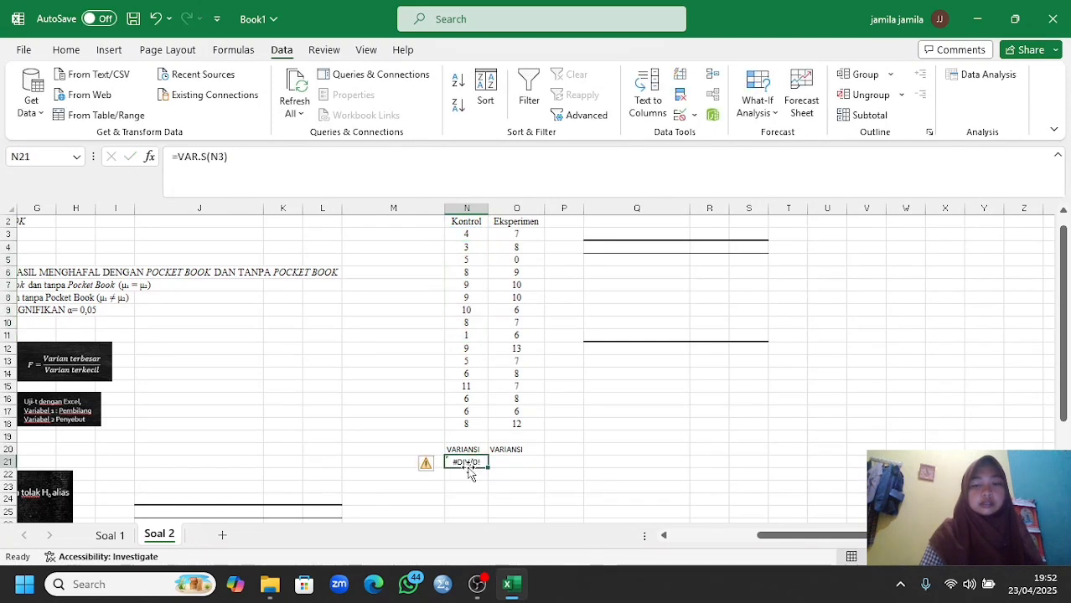
{"action": "key", "text": "BackSpace"}
{"action": "type", "text": "=VAR.S("}
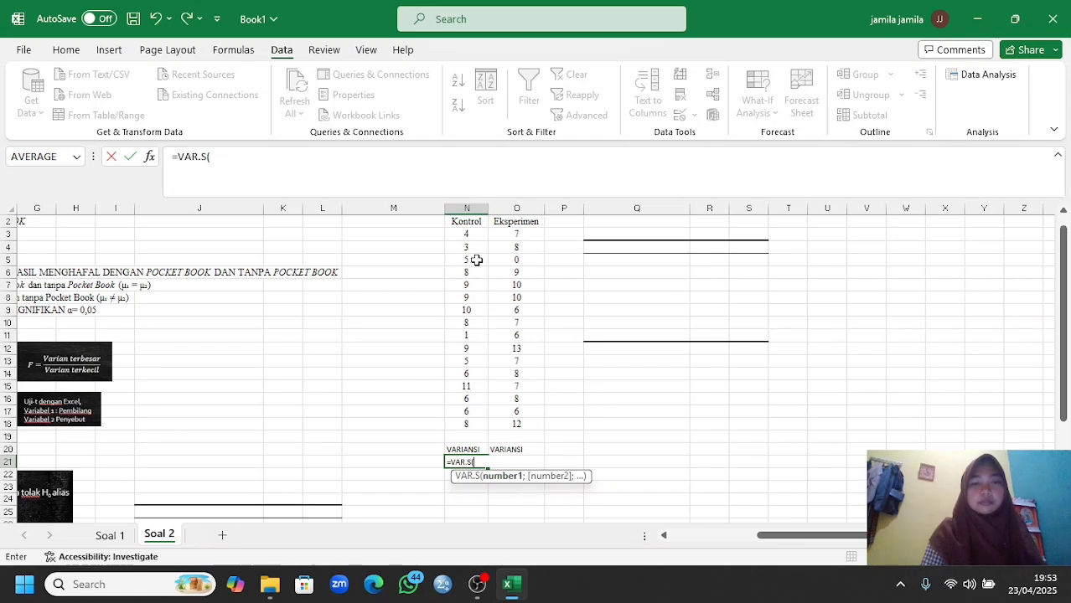
{"action": "left_click_drag", "start_coordinate": [475, 238], "coordinate": [501, 430]}
{"action": "key", "text": "Return"}
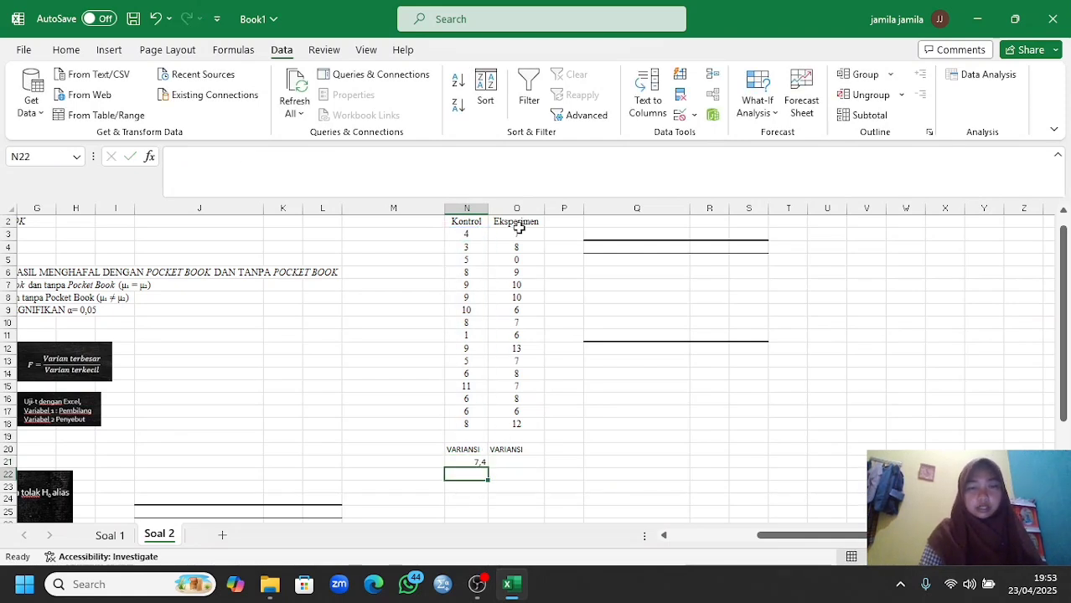
- Calculate the sample variance of the Eksperimen data O3:O18 in cell O21 with VAR.S
{"action": "left_click", "coordinate": [508, 461]}
{"action": "type", "text": "="}
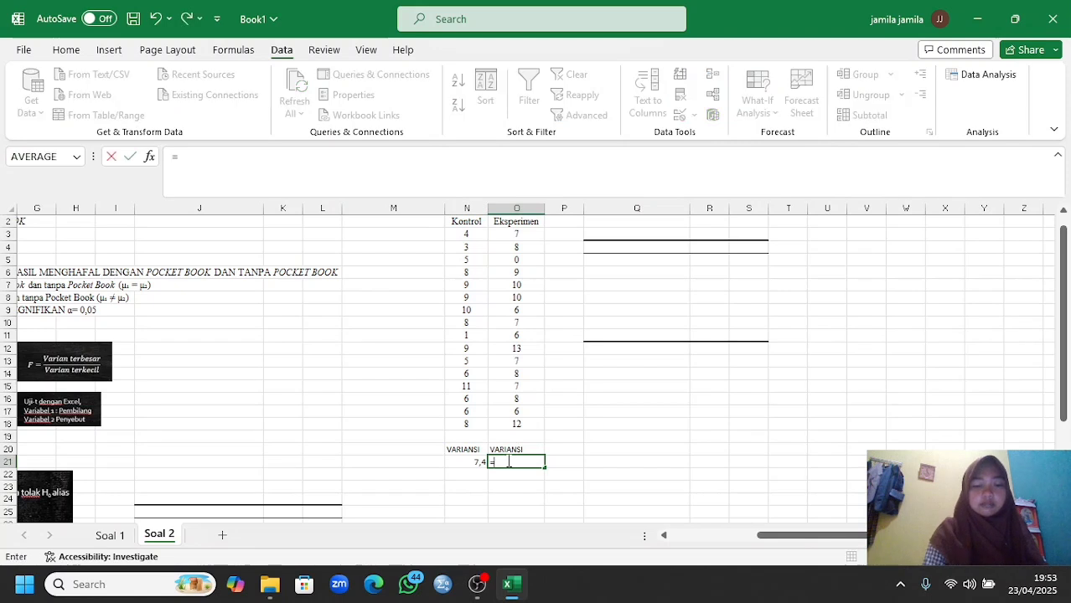
{"action": "type", "text": "VAR.S("}
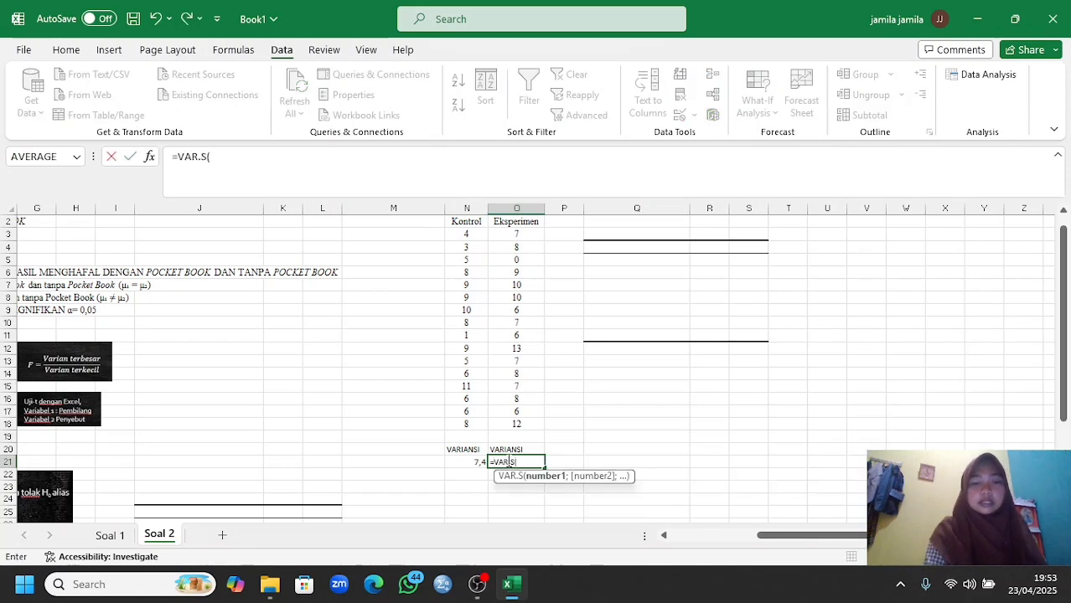
{"action": "left_click_drag", "start_coordinate": [513, 233], "coordinate": [543, 432]}
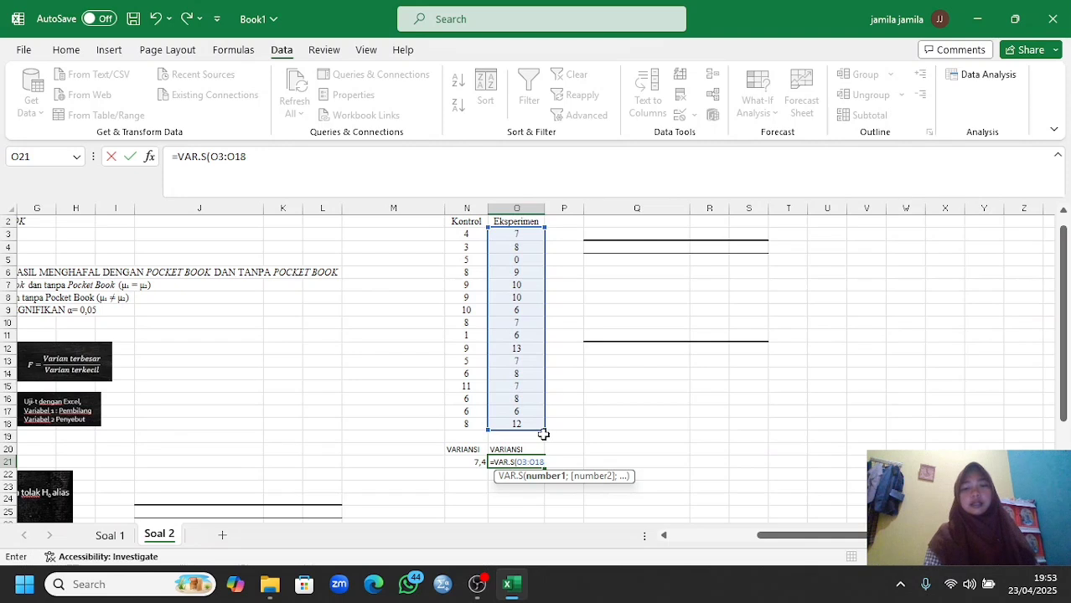
{"action": "key", "text": "Return"}
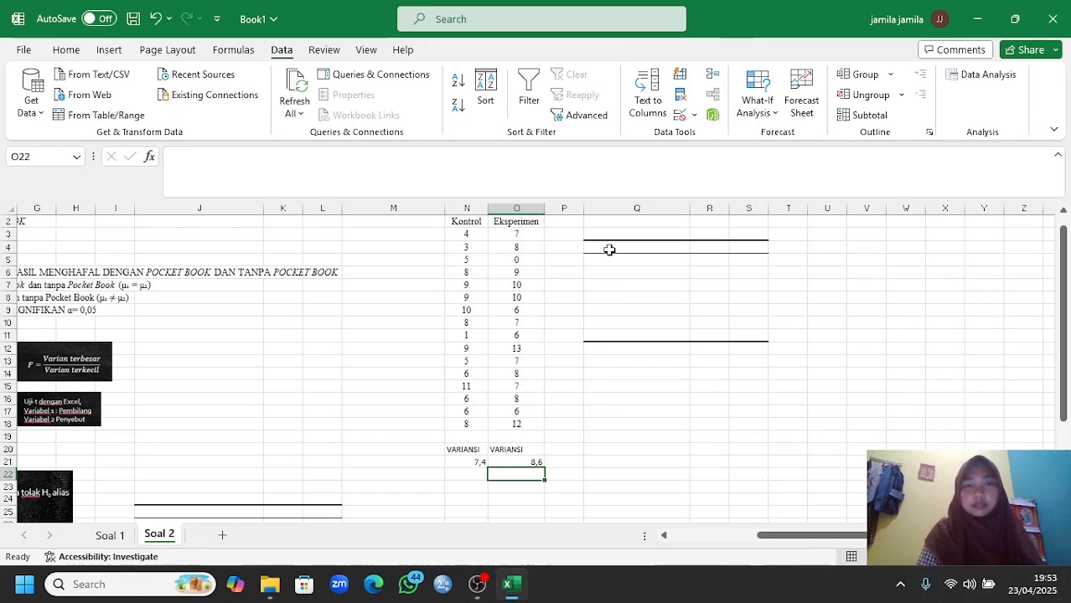
- Start an F-Test Two-Sample for Variances with O2:O18 as Variable 1 Range and N2:N18 as Variable 2 Range
{"action": "scroll", "coordinate": [609, 249], "scroll_direction": "up", "scroll_amount": 1}
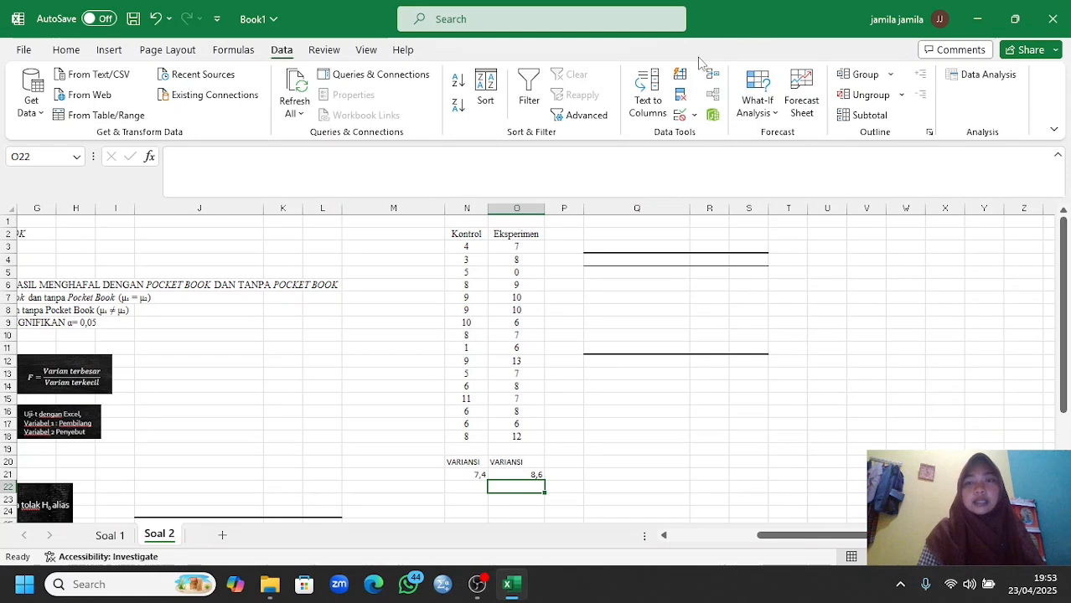
{"action": "left_click", "coordinate": [959, 77]}
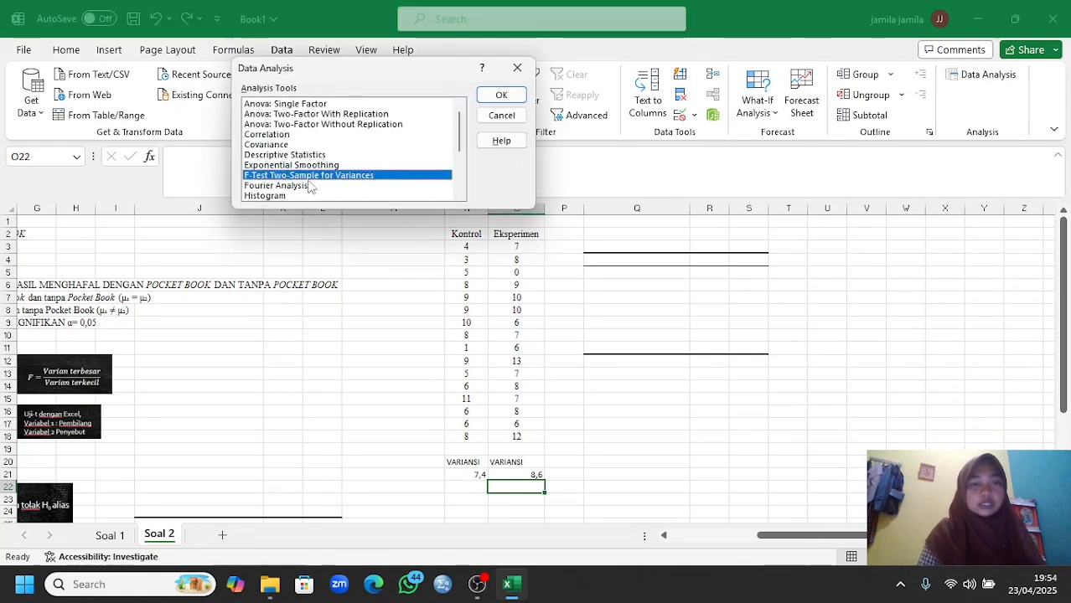
{"action": "left_click", "coordinate": [499, 96]}
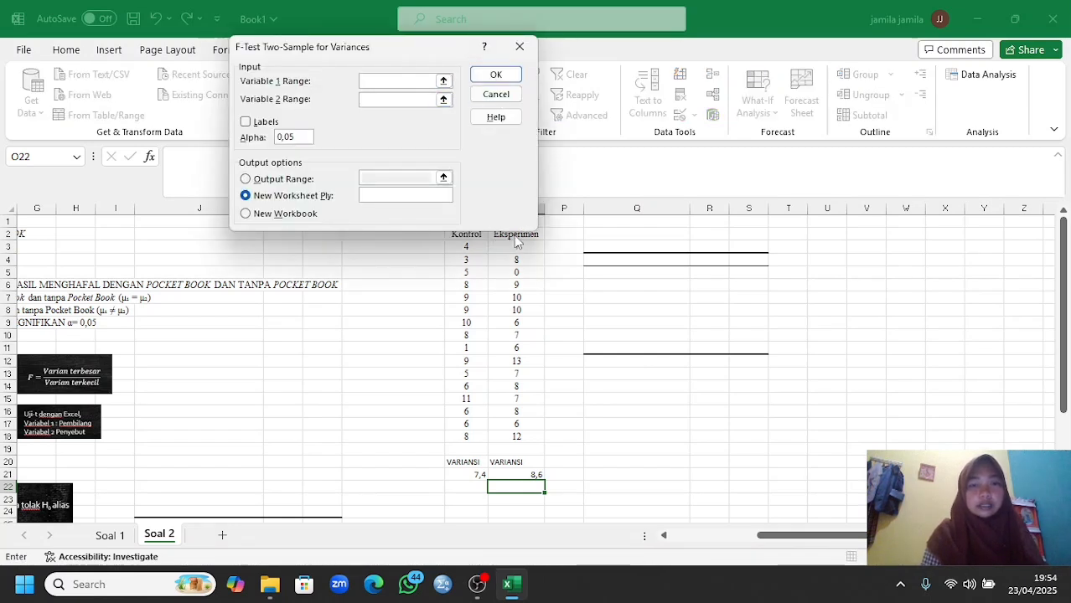
{"action": "left_click_drag", "start_coordinate": [533, 238], "coordinate": [537, 435]}
{"action": "left_click", "coordinate": [388, 99]}
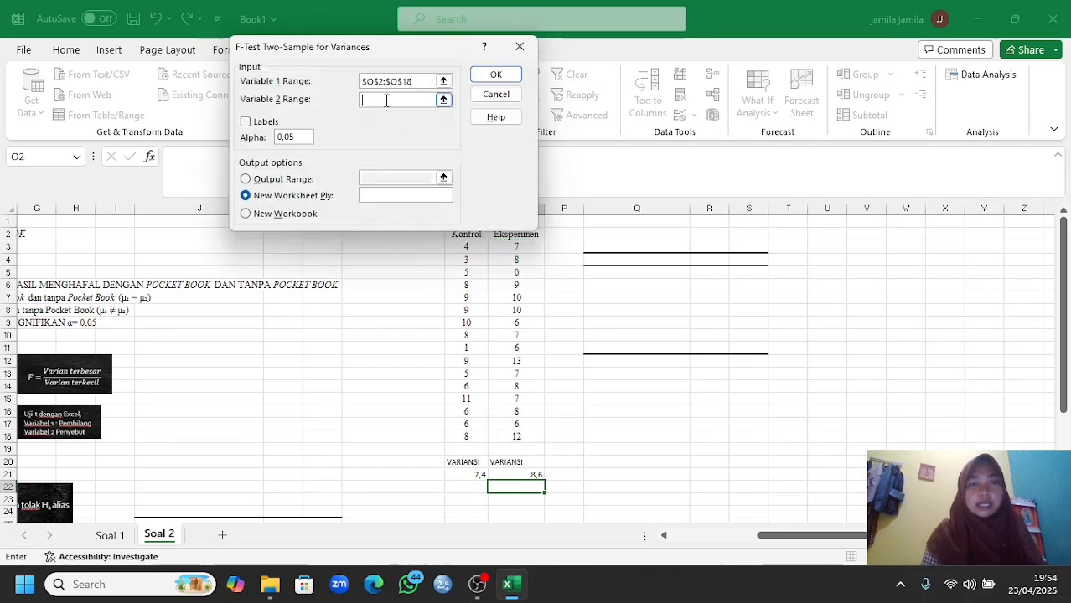
{"action": "left_click", "coordinate": [474, 238]}
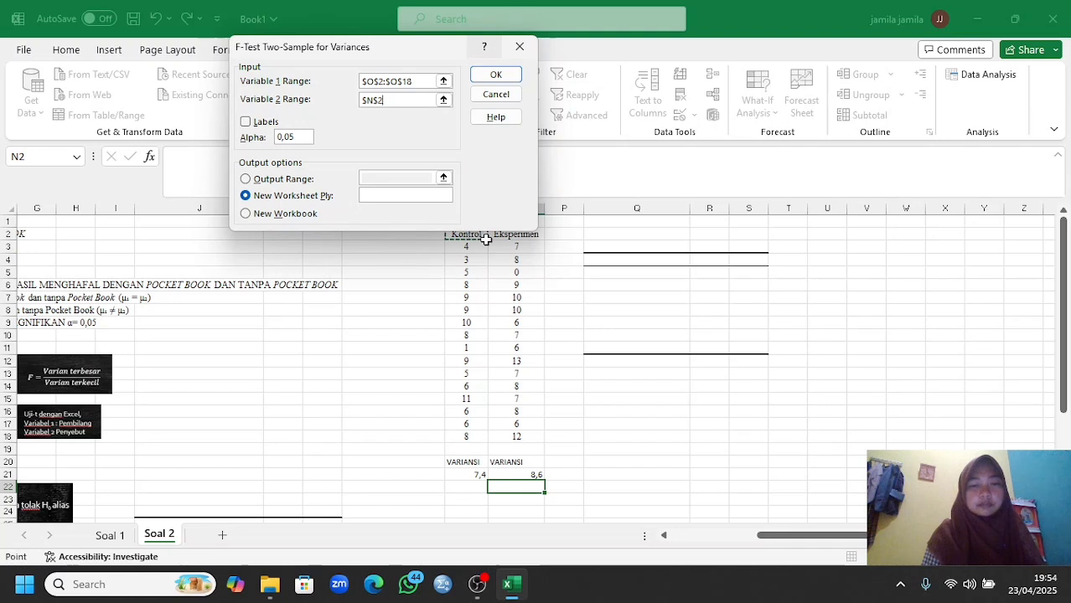
{"action": "left_click_drag", "start_coordinate": [484, 235], "coordinate": [481, 432]}
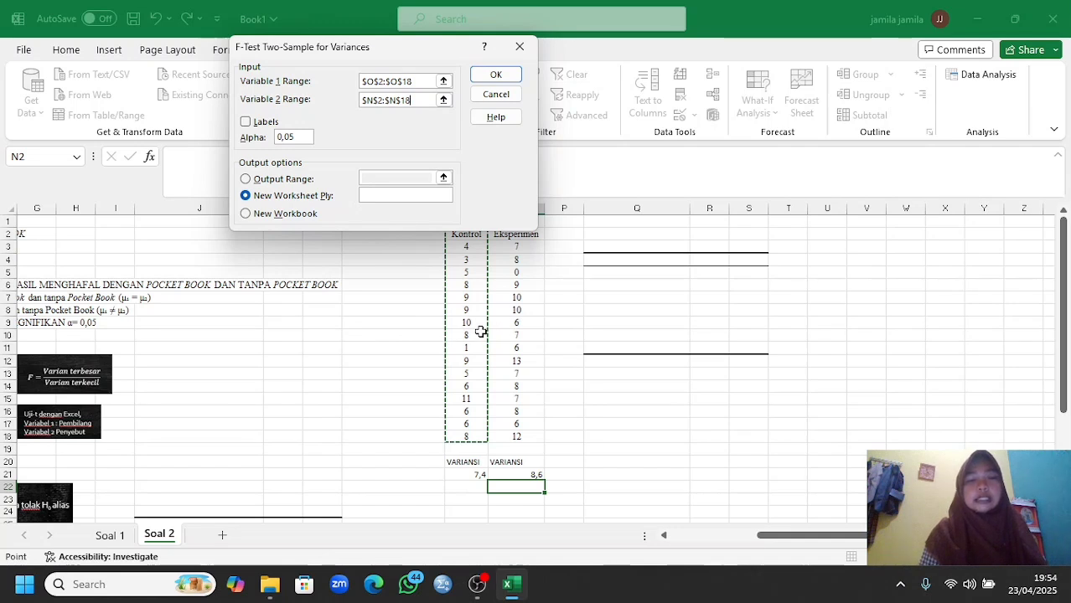
- Include labels in the F-test, set its output range to Q2, and run the analysis
{"action": "left_click", "coordinate": [246, 123]}
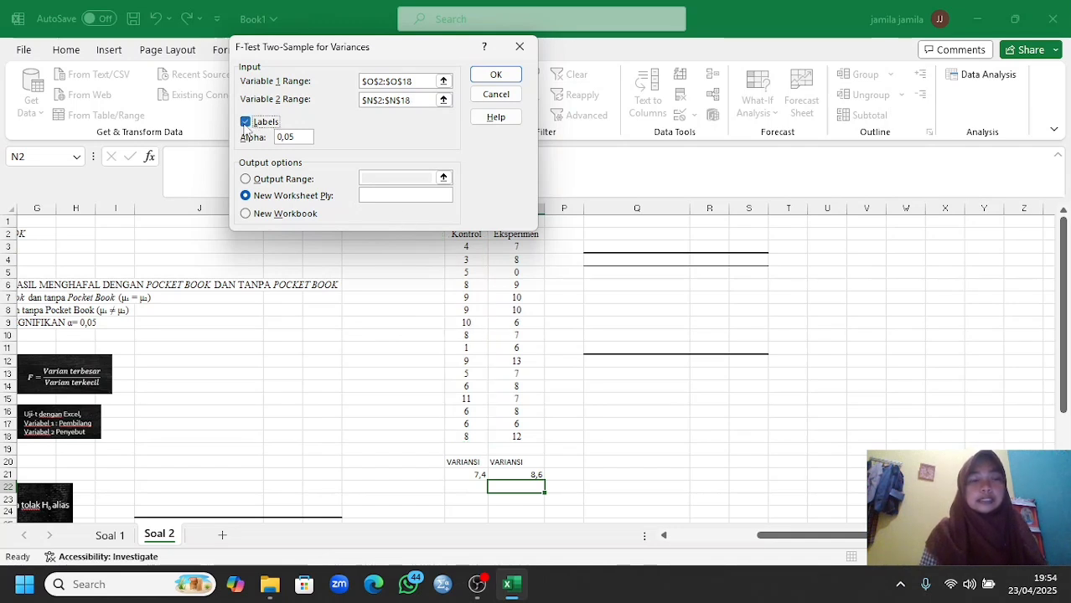
{"action": "left_click", "coordinate": [293, 180]}
{"action": "left_click", "coordinate": [409, 173]}
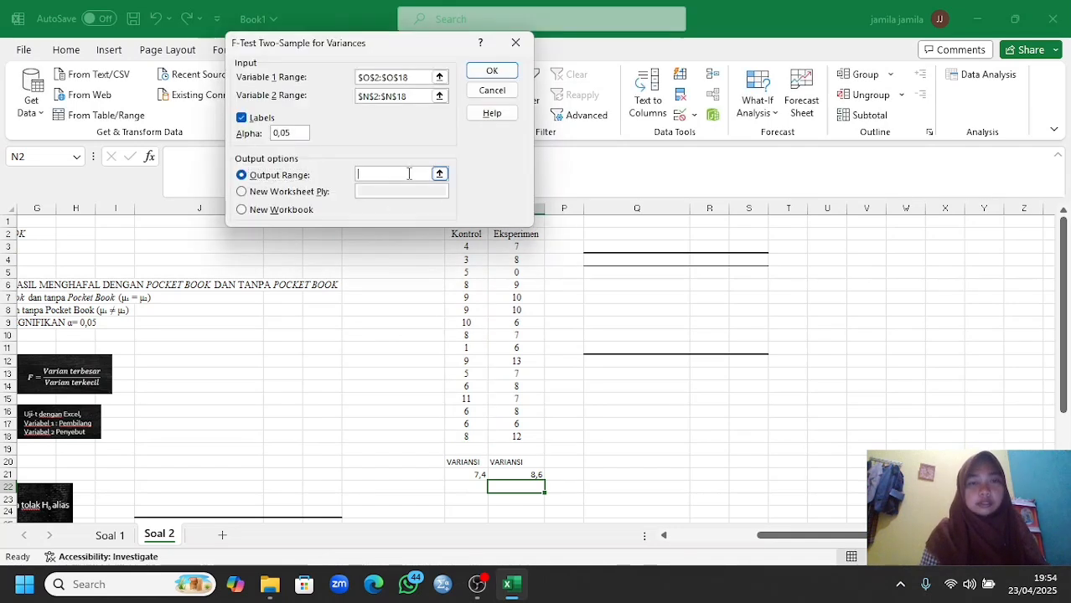
{"action": "left_click", "coordinate": [614, 230]}
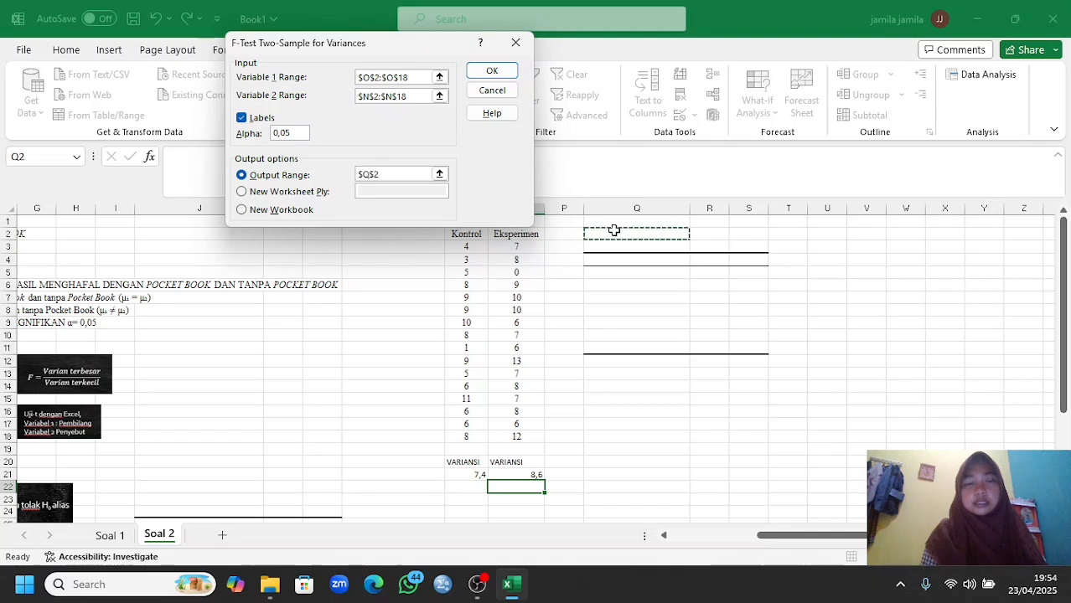
{"action": "left_click", "coordinate": [491, 70]}
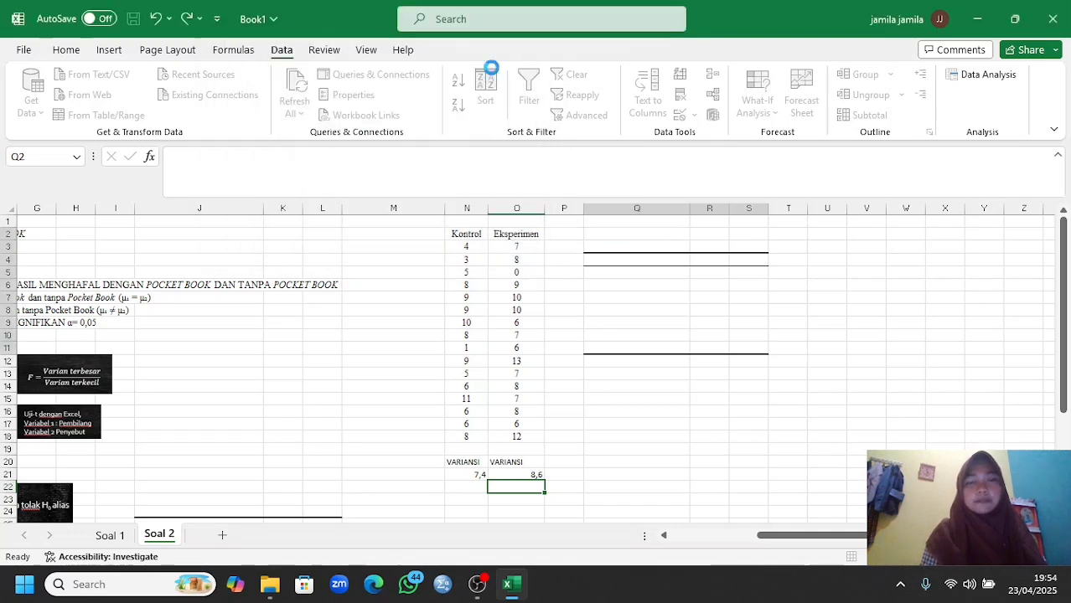
- Highlight the F value in R9 and the F Critical one-tail value in R11 with yellow fill
{"action": "scroll", "coordinate": [650, 255], "scroll_direction": "up", "scroll_amount": 2}
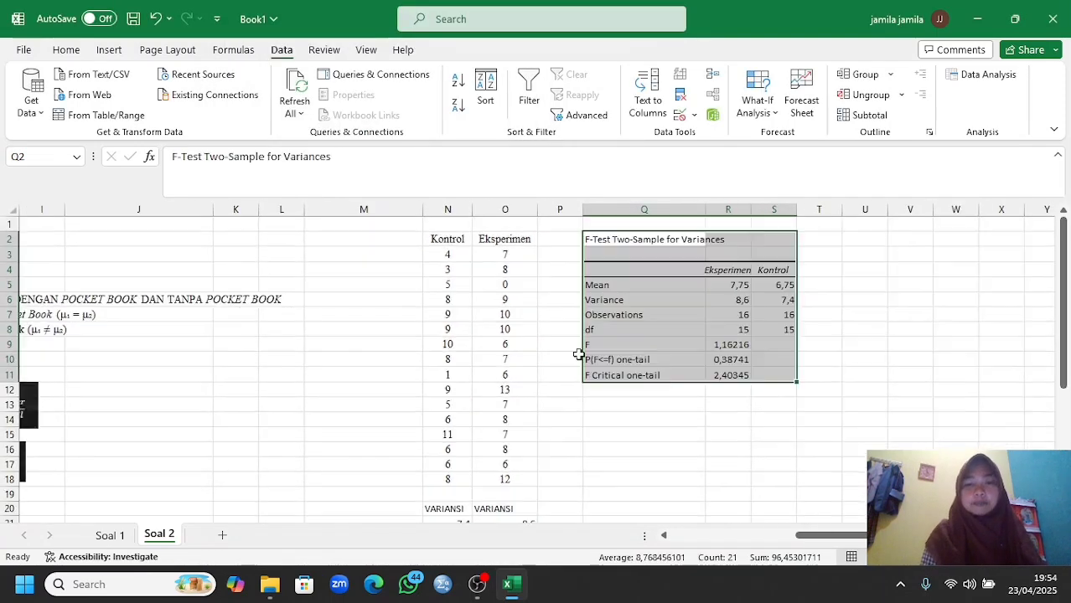
{"action": "scroll", "coordinate": [579, 355], "scroll_direction": "down", "scroll_amount": 3}
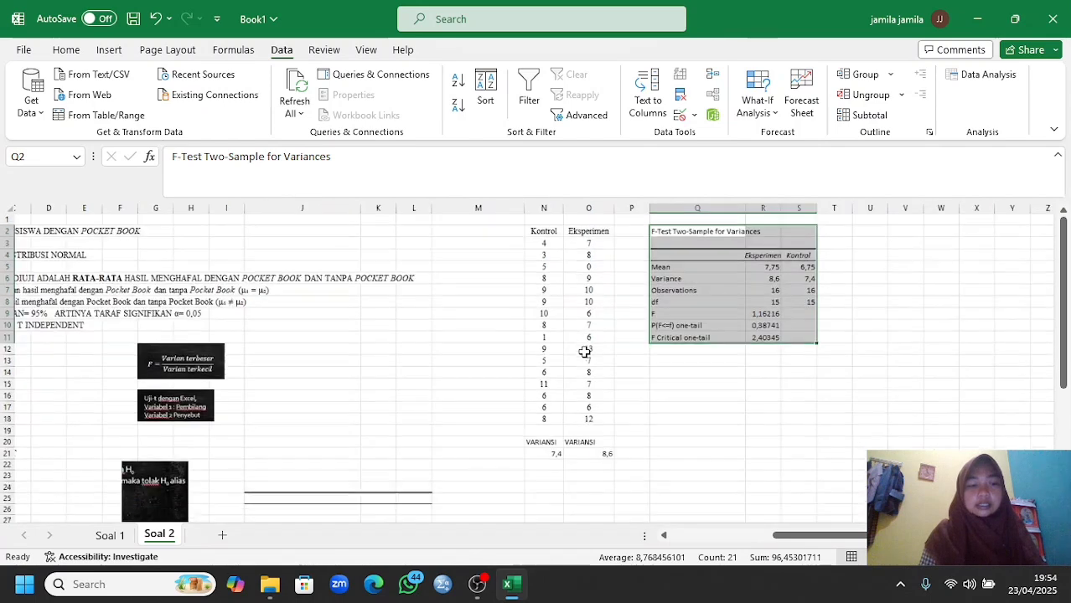
{"action": "scroll", "coordinate": [339, 422], "scroll_direction": "left", "scroll_amount": 3}
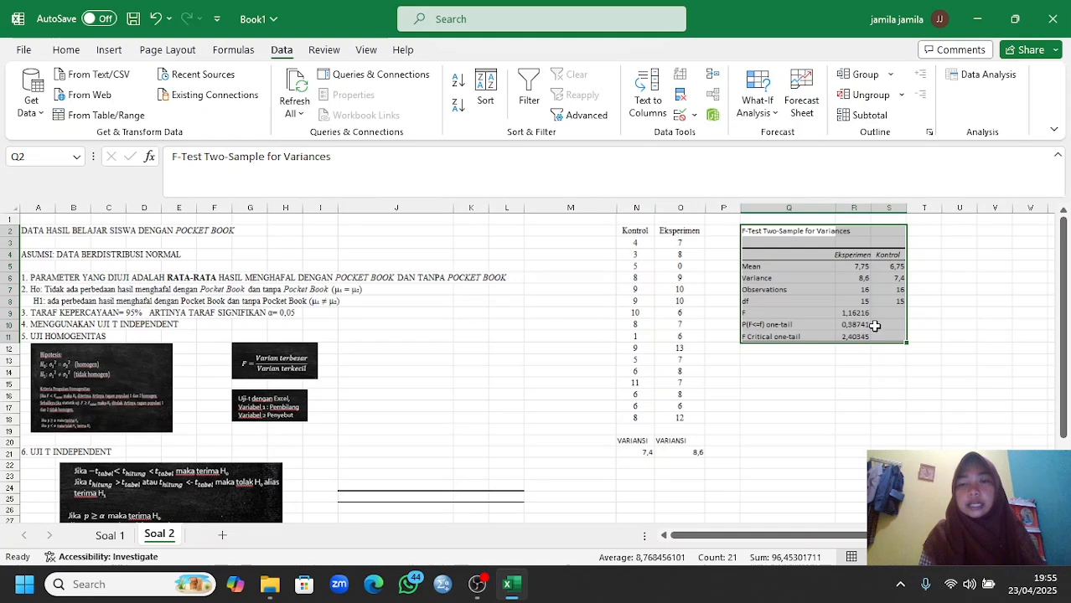
{"action": "left_click", "coordinate": [839, 361]}
{"action": "left_click", "coordinate": [846, 336]}
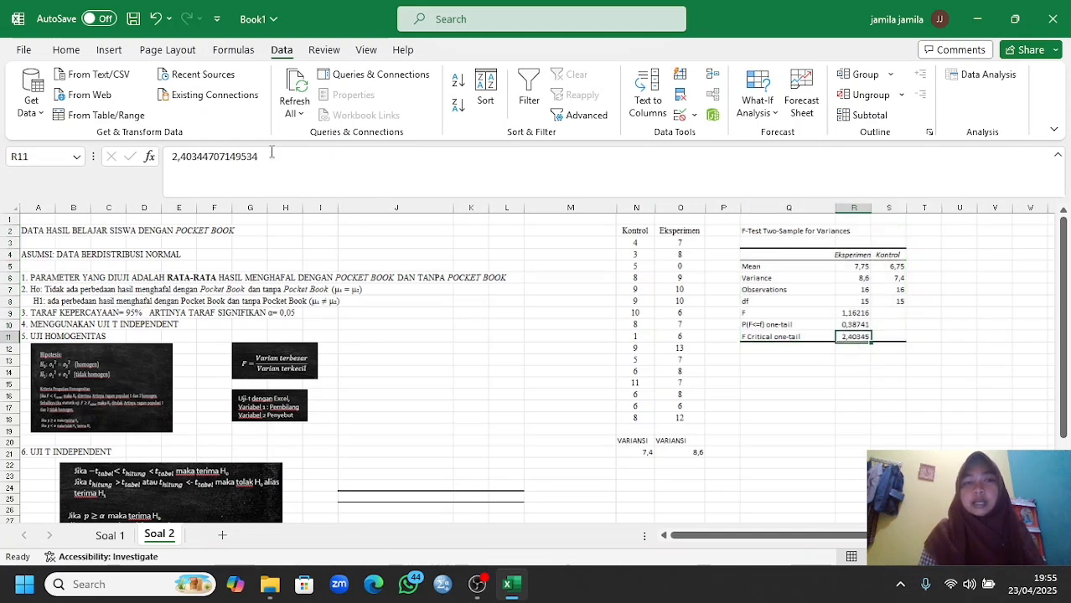
{"action": "left_click", "coordinate": [70, 51]}
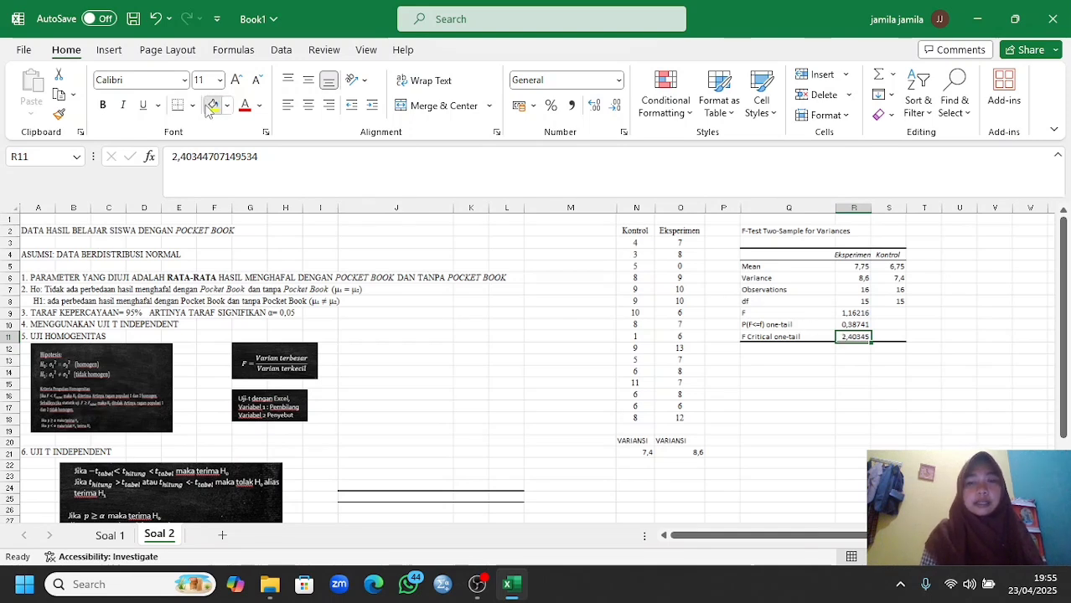
{"action": "left_click", "coordinate": [852, 312]}
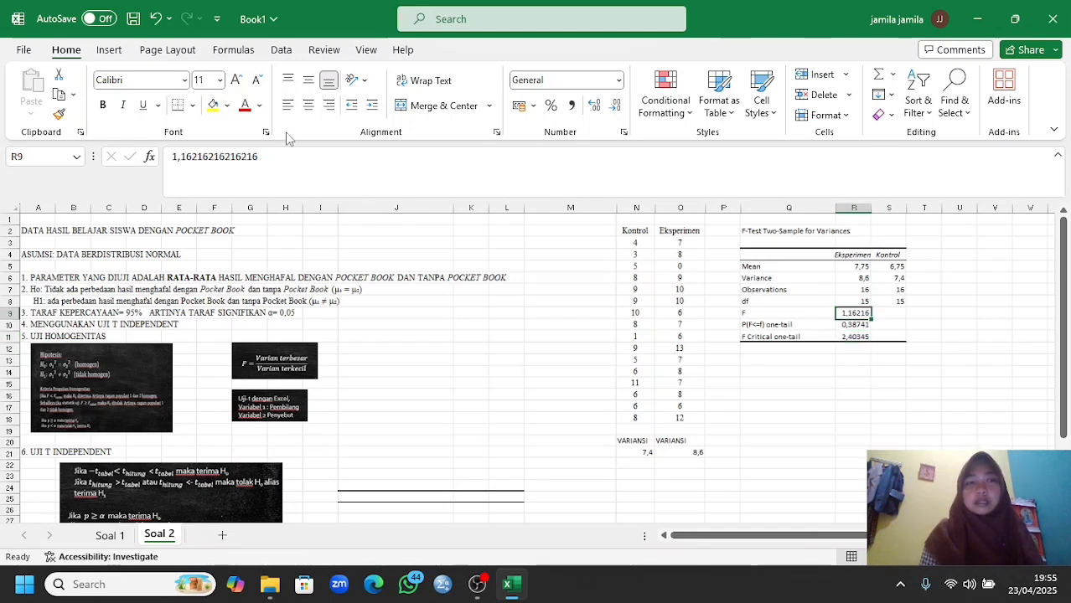
{"action": "left_click", "coordinate": [853, 336]}
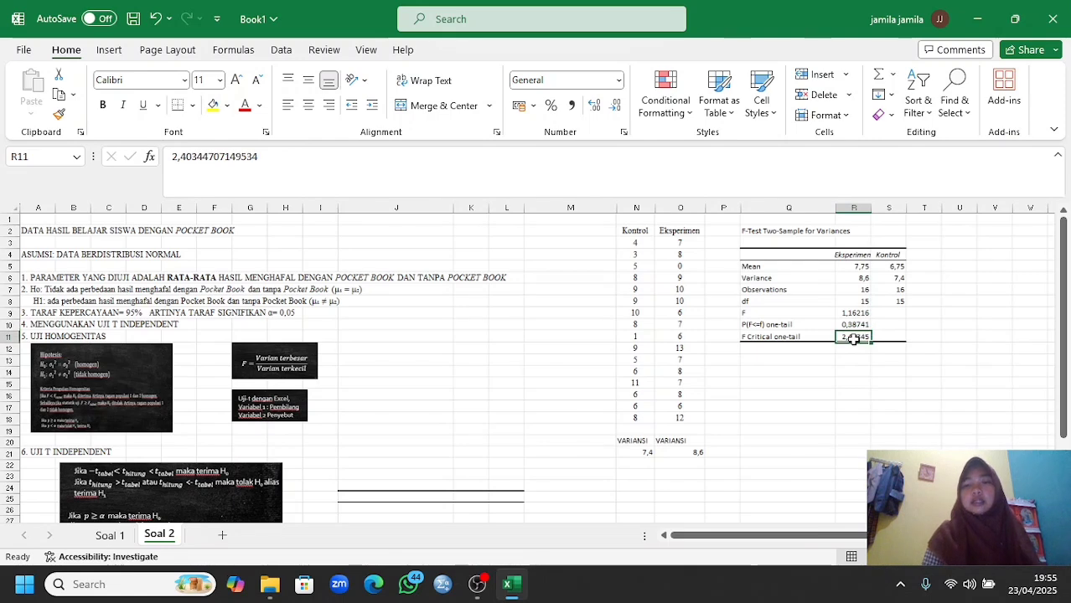
- Enter the homogeneity conclusion "Karena F < F tabel maka Ho diterima ( Homogen )" in cell Q13, below the F-test table
{"action": "scroll", "coordinate": [853, 339], "scroll_direction": "up", "scroll_amount": 2}
{"action": "scroll", "coordinate": [510, 360], "scroll_direction": "left", "scroll_amount": 1}
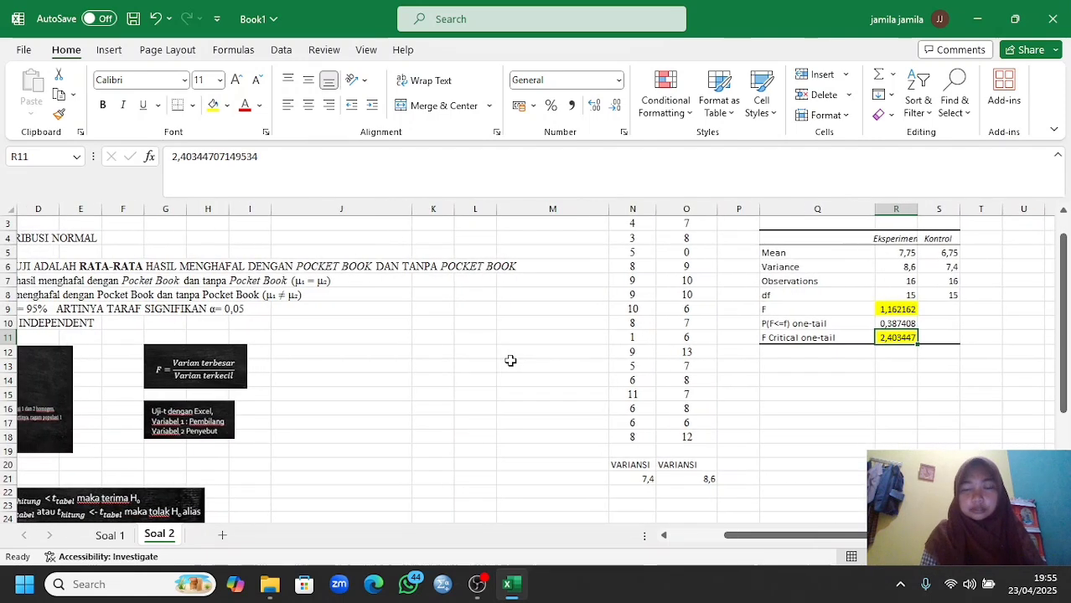
{"action": "scroll", "coordinate": [510, 360], "scroll_direction": "left", "scroll_amount": 3}
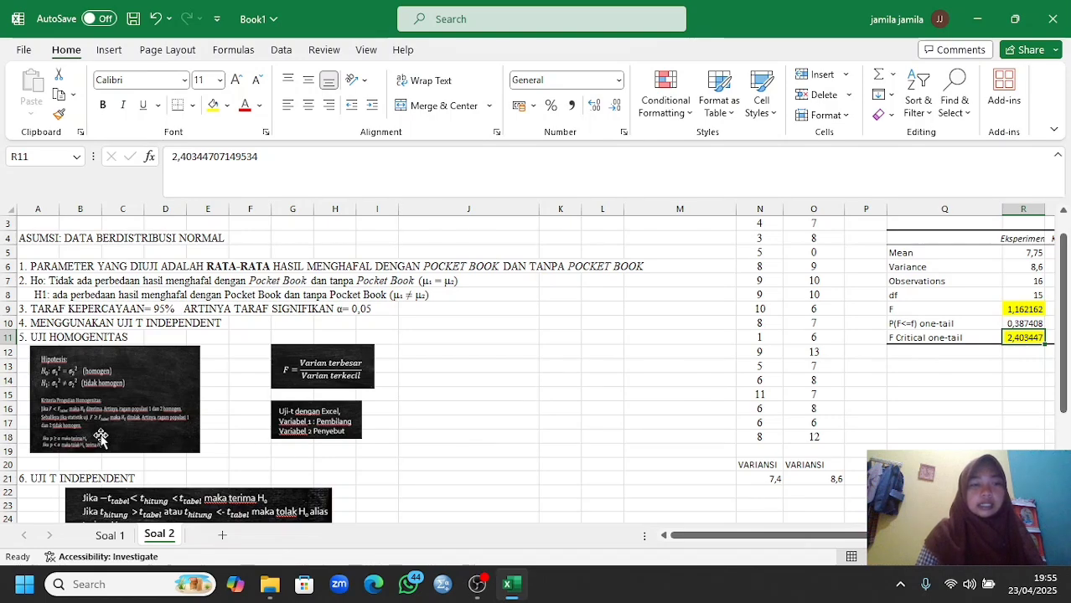
{"action": "scroll", "coordinate": [112, 429], "scroll_direction": "up", "scroll_amount": 3}
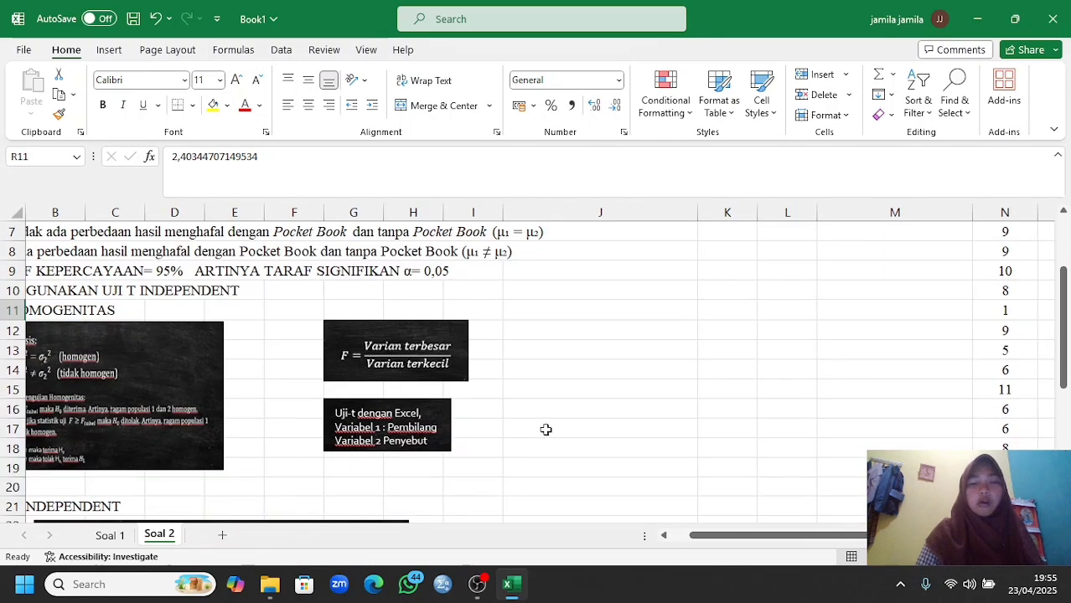
{"action": "scroll", "coordinate": [545, 427], "scroll_direction": "down", "scroll_amount": 5}
{"action": "left_click", "coordinate": [603, 331]}
{"action": "type", "text": "KARE"}
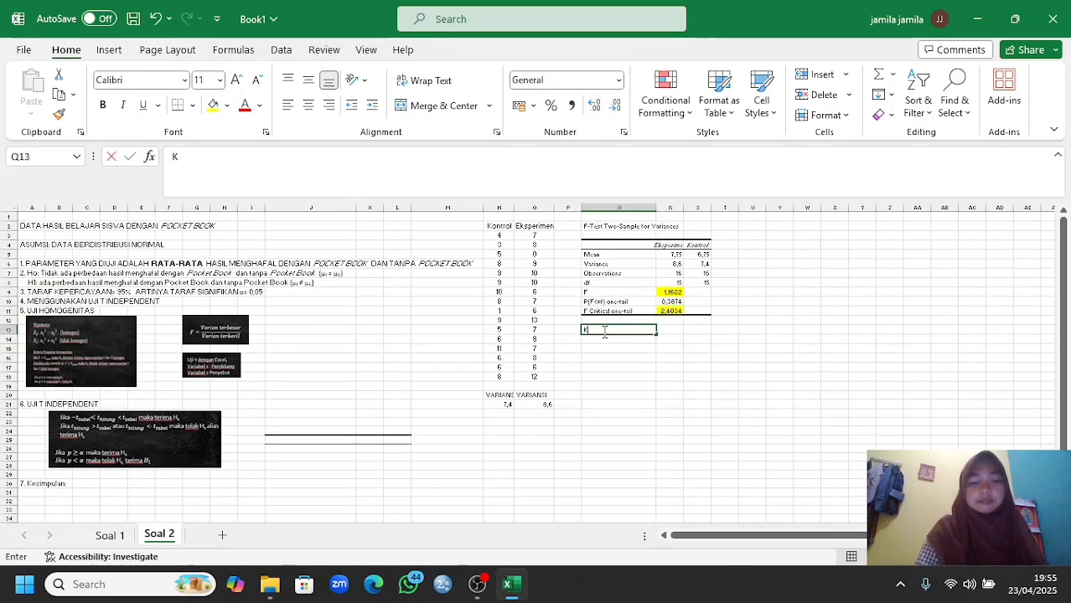
{"action": "key", "text": "BackSpace"}
{"action": "key", "text": "BackSpace"}
{"action": "key", "text": "BackSpace"}
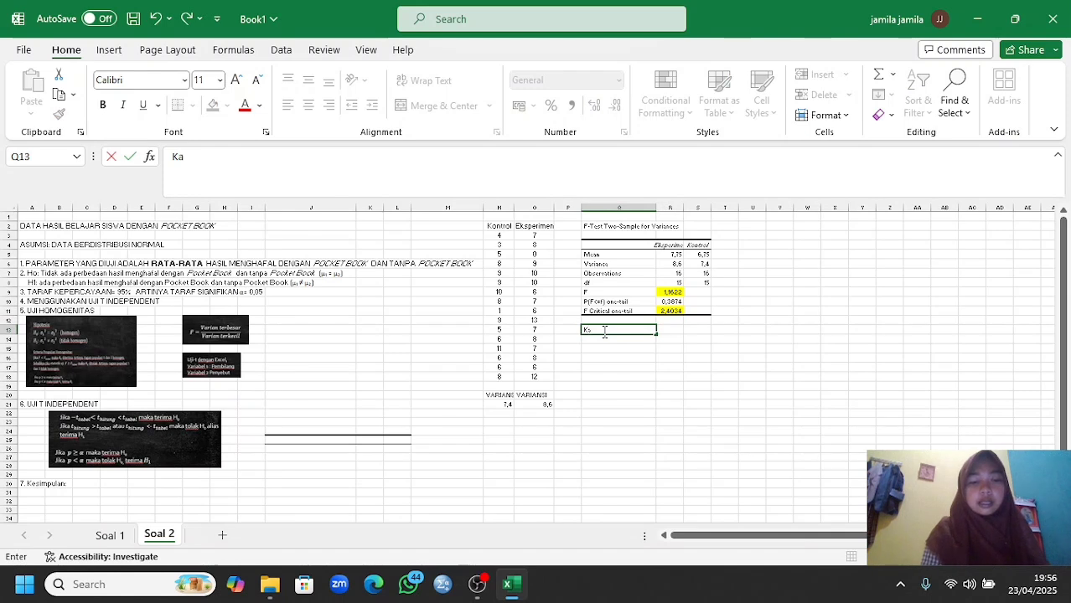
{"action": "type", "text": "arena F <"}
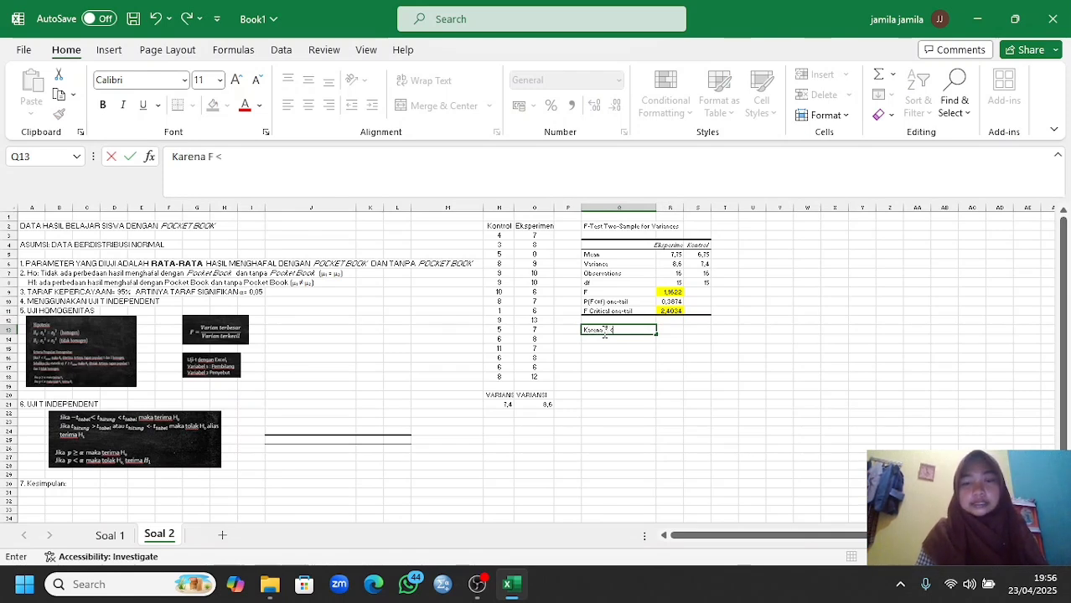
{"action": "type", "text": " F tabel"}
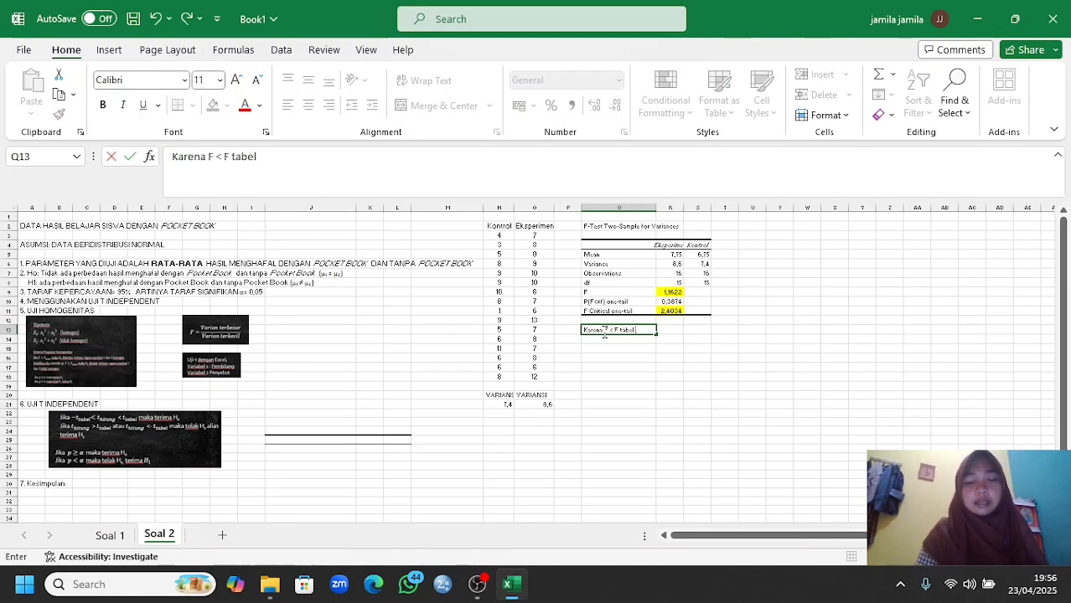
{"action": "type", "text": " maka Ho dit"}
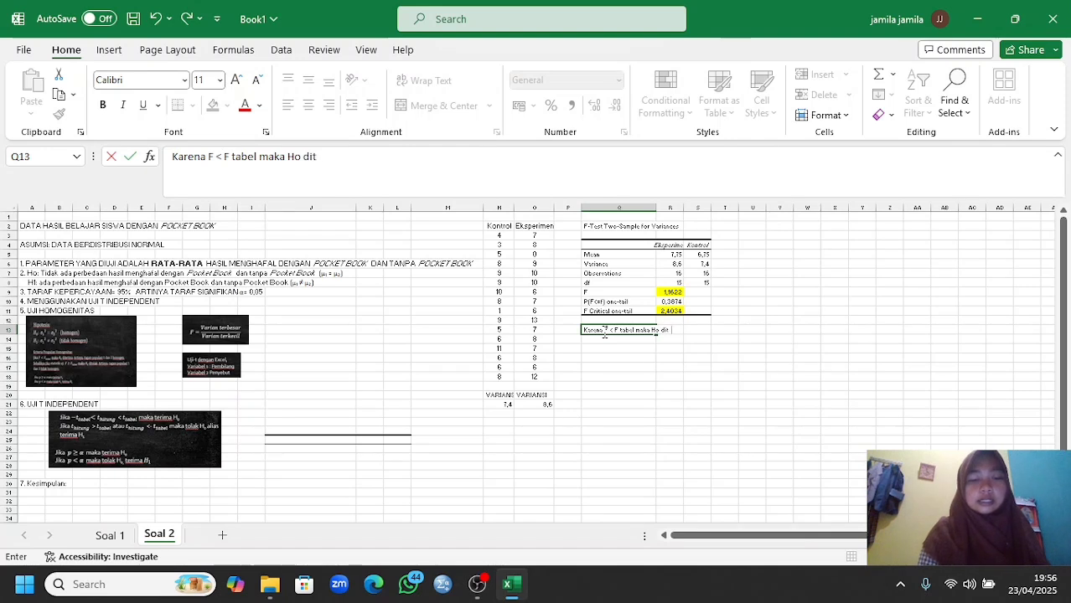
{"action": "type", "text": "erima ( H"}
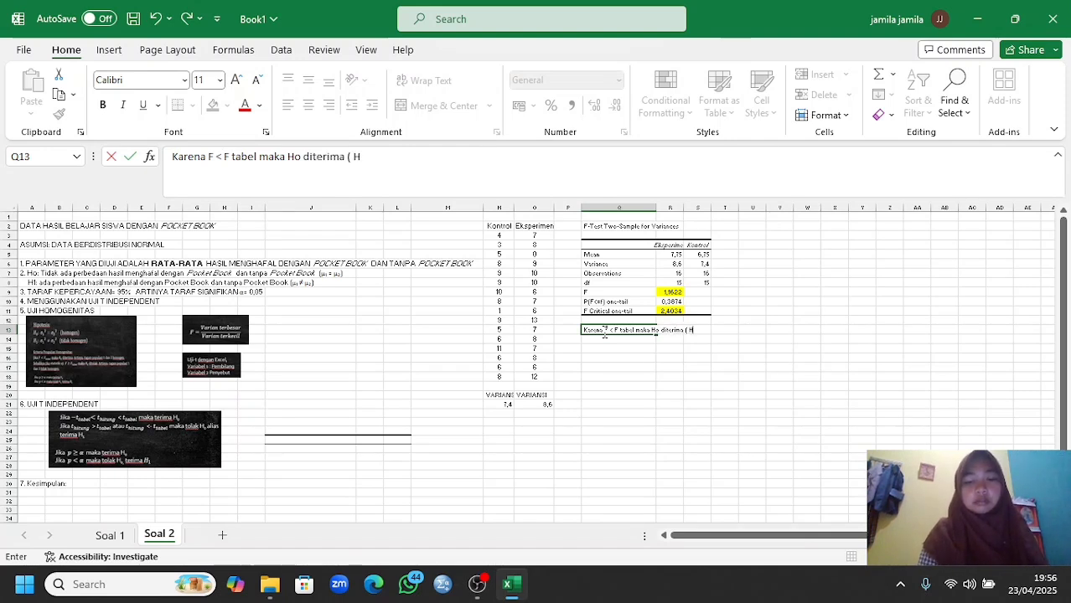
{"action": "type", "text": "omogen"}
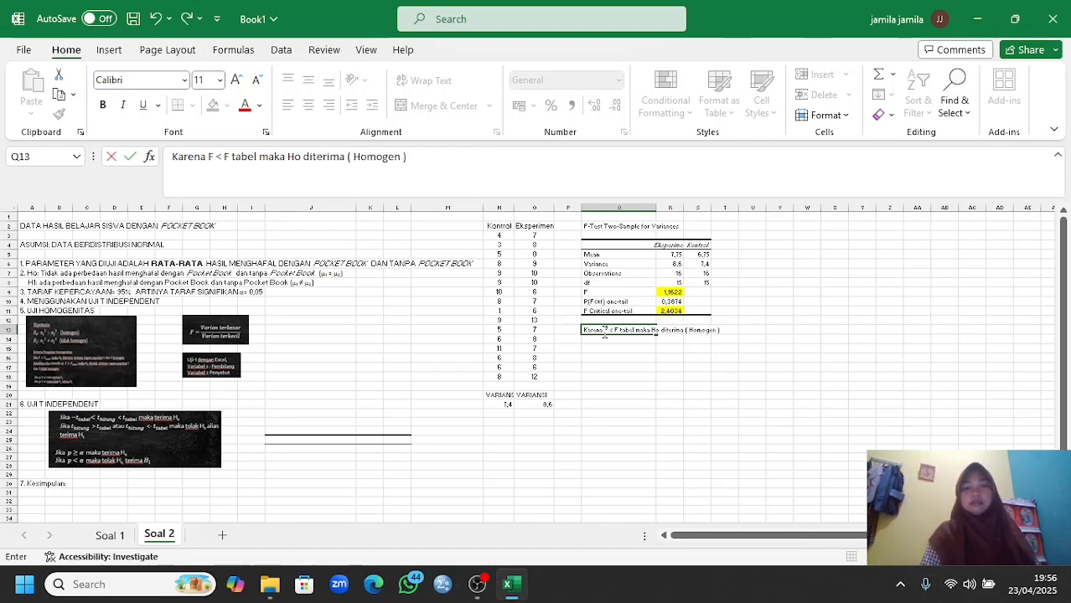
{"action": "type", "text": " )"}
{"action": "left_click", "coordinate": [595, 349]}
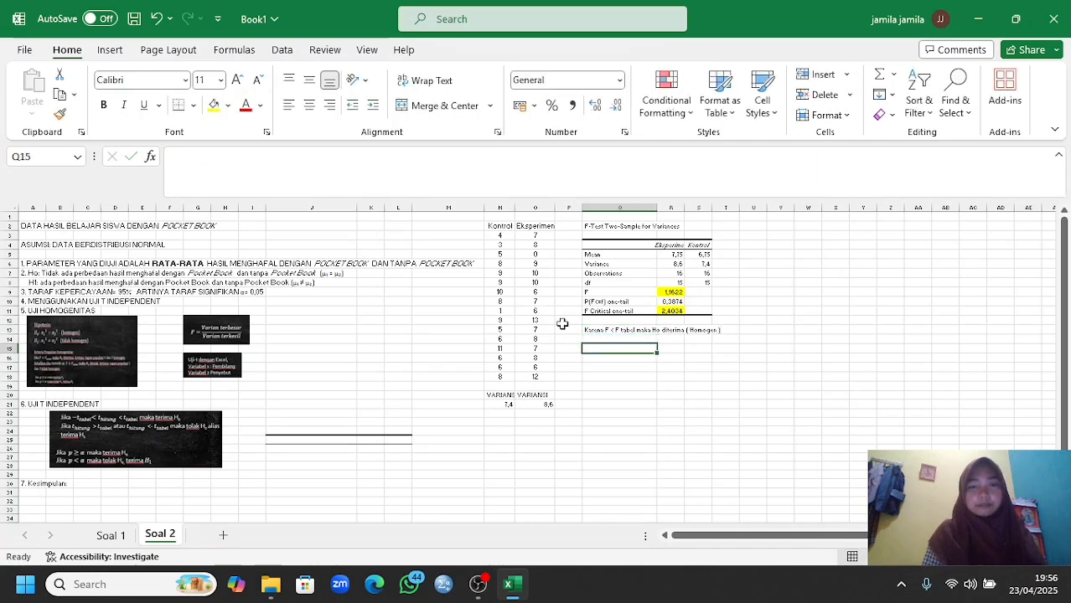
- Enter the p-value conclusion "Karena P > 0,05 maka Ho diterima ( Homogen)" in cell Q15
{"action": "scroll", "coordinate": [562, 324], "scroll_direction": "up", "scroll_amount": 2}
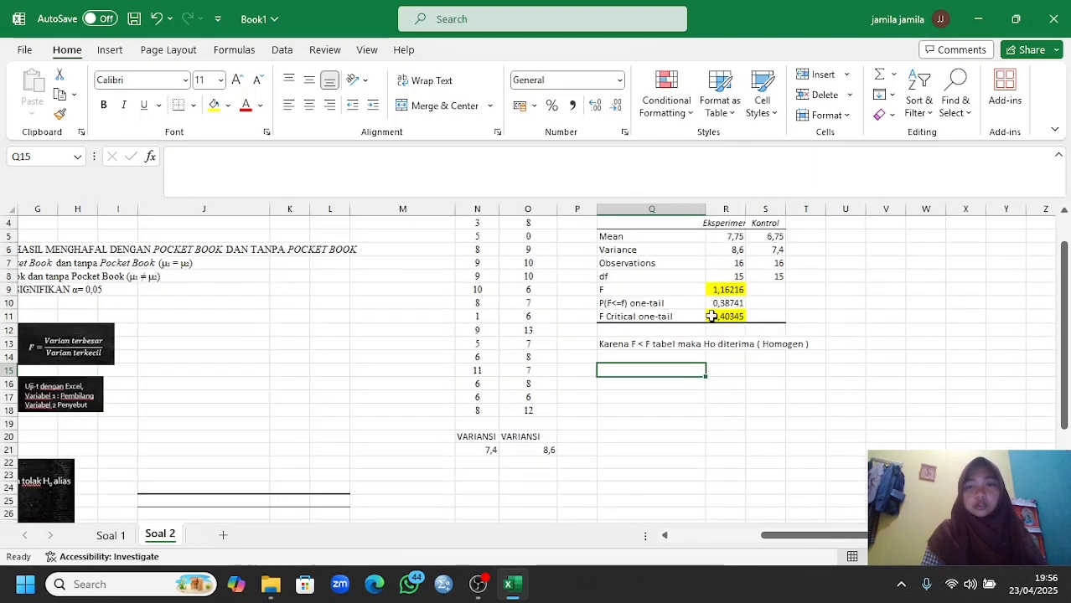
{"action": "scroll", "coordinate": [104, 317], "scroll_direction": "up", "scroll_amount": 1, "text": "ctrl"}
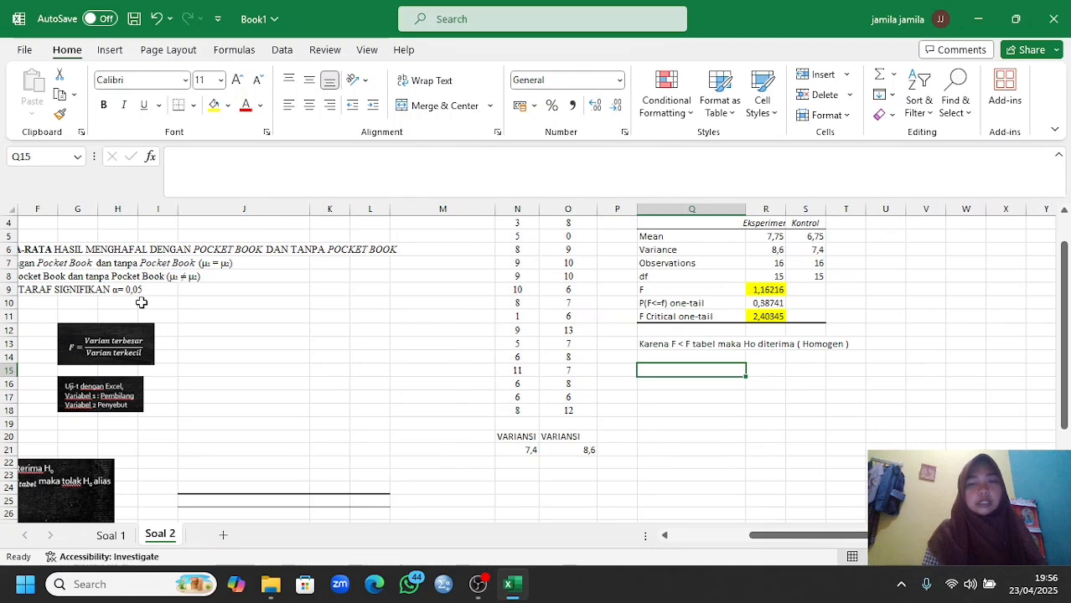
{"action": "scroll", "coordinate": [136, 329], "scroll_direction": "left", "scroll_amount": 3}
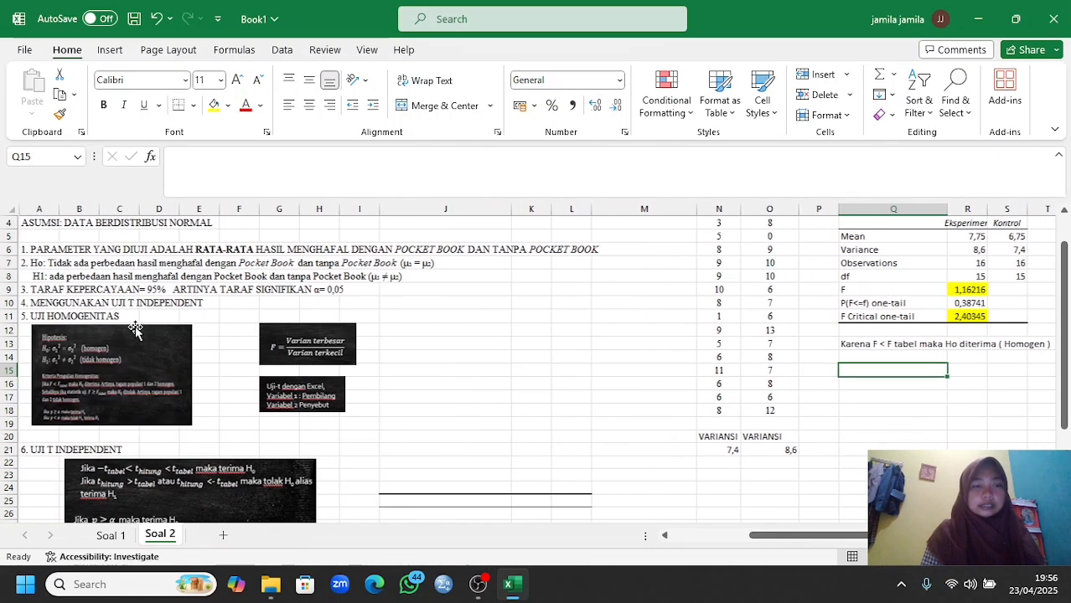
{"action": "scroll", "coordinate": [76, 396], "scroll_direction": "up", "scroll_amount": 2, "text": "ctrl"}
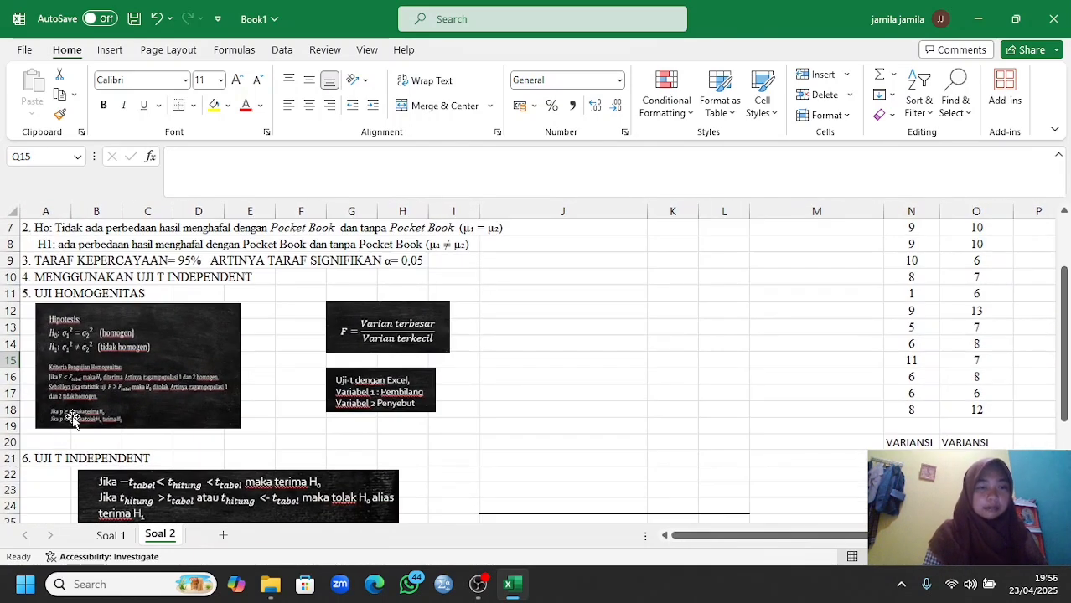
{"action": "scroll", "coordinate": [85, 419], "scroll_direction": "up", "scroll_amount": 2, "text": "ctrl"}
{"action": "scroll", "coordinate": [392, 404], "scroll_direction": "right", "scroll_amount": 6}
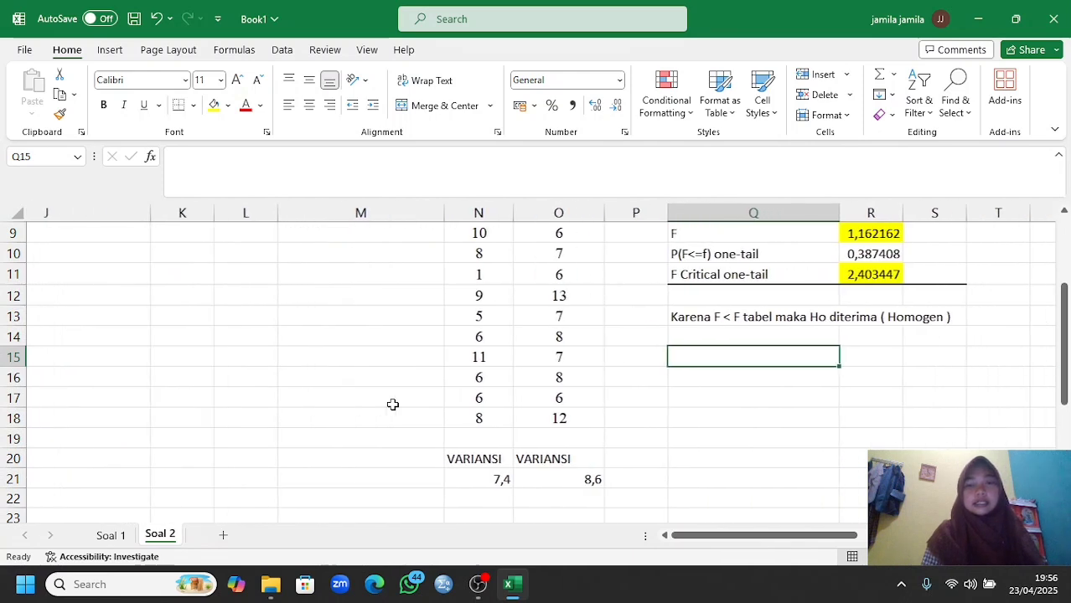
{"action": "type", "text": "Karena P >"}
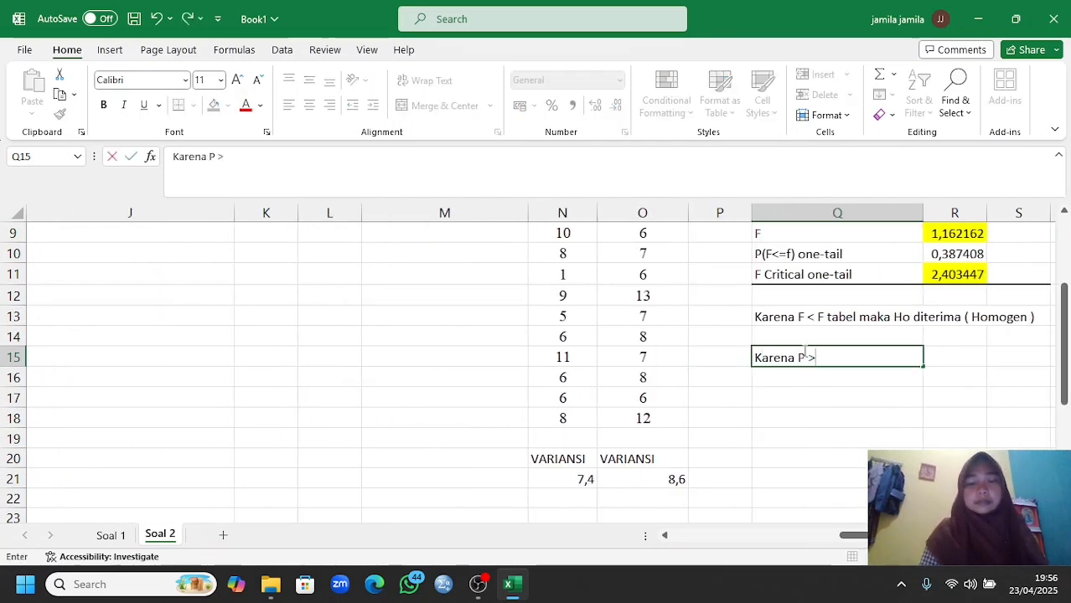
{"action": "type", "text": " 0,05 maka"}
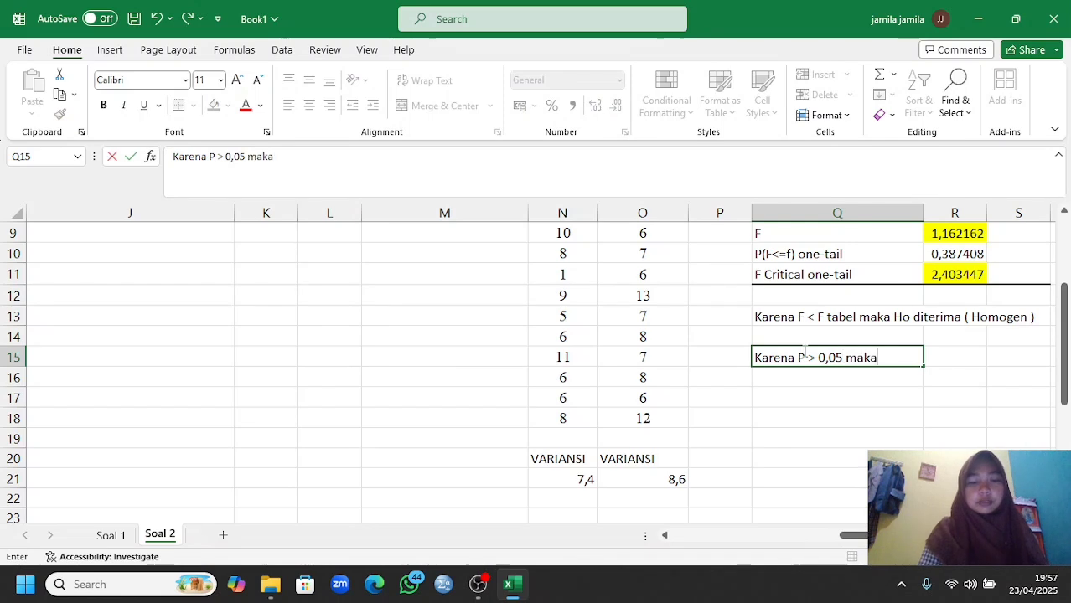
{"action": "type", "text": " Ho diterima ("}
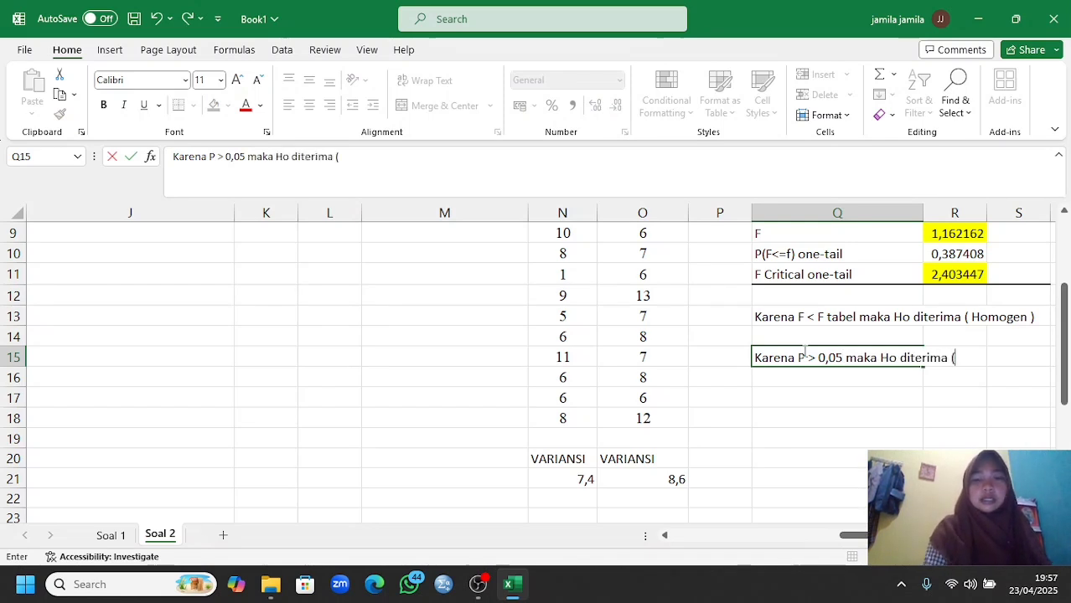
{"action": "type", "text": " Homogen)"}
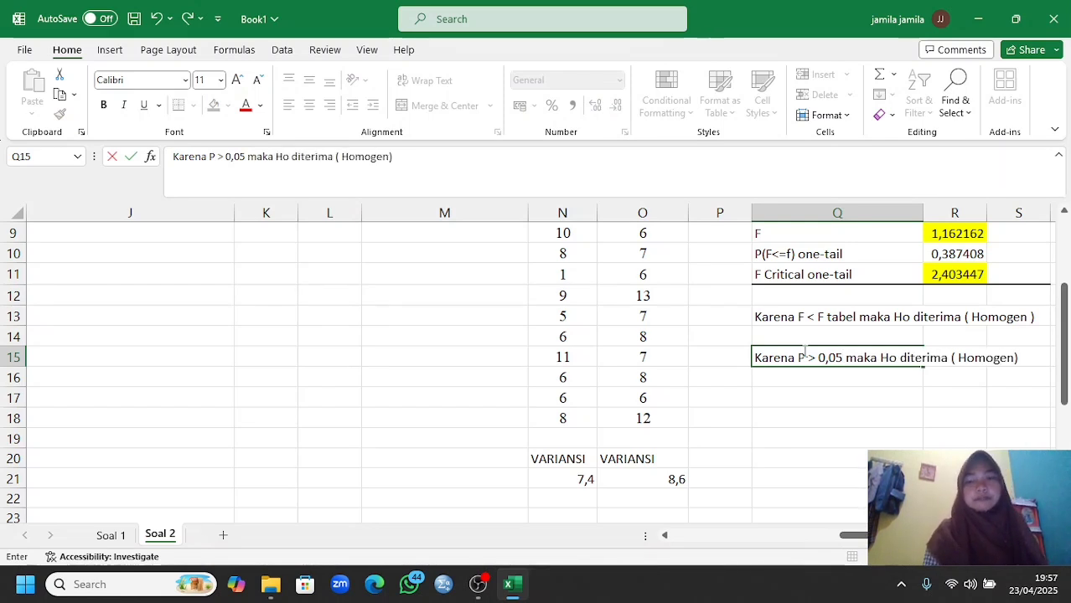
{"action": "left_click", "coordinate": [695, 330]}
- Start a t-Test: Two-Sample Assuming Equal Variances with O2:O18 as Variable 1 Range and N2:N18 as Variable 2 Range
{"action": "scroll", "coordinate": [695, 330], "scroll_direction": "down", "scroll_amount": 3, "text": "ctrl"}
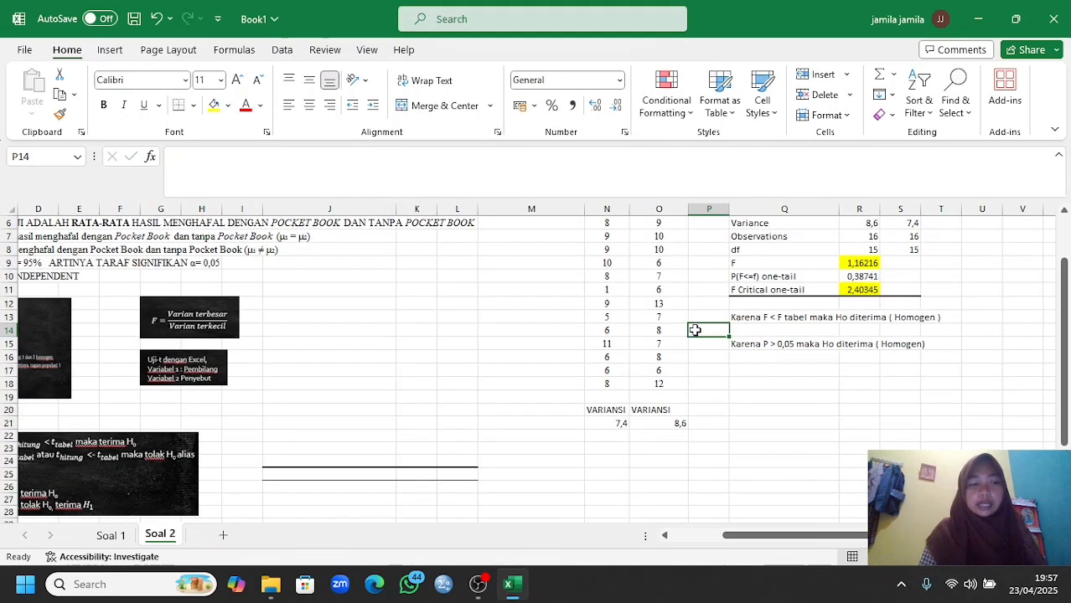
{"action": "scroll", "coordinate": [609, 383], "scroll_direction": "down", "scroll_amount": 2}
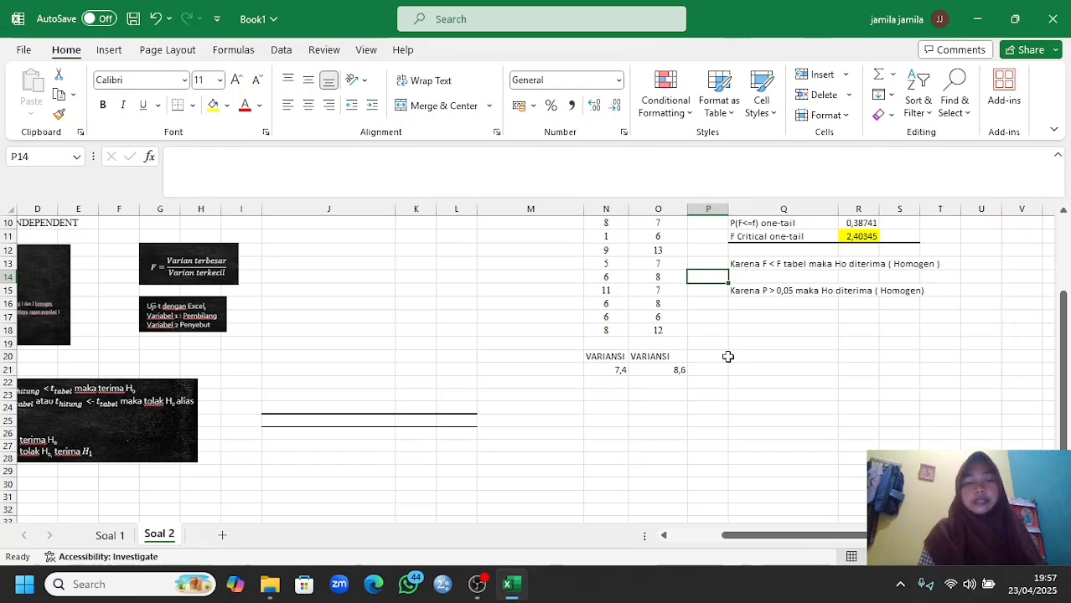
{"action": "scroll", "coordinate": [729, 356], "scroll_direction": "down", "scroll_amount": 1}
{"action": "scroll", "coordinate": [563, 402], "scroll_direction": "left", "scroll_amount": 3}
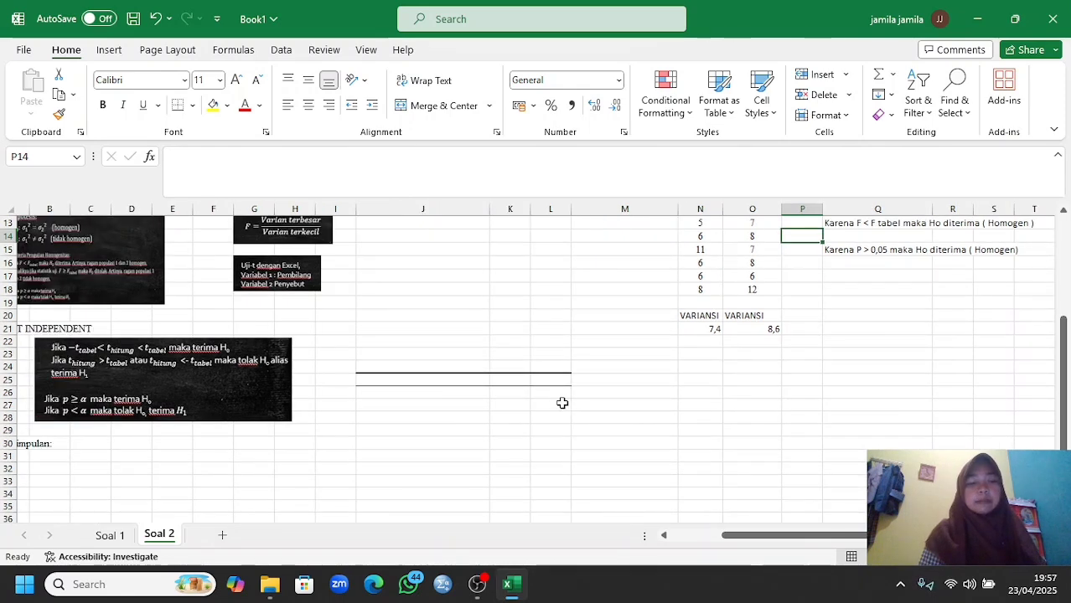
{"action": "scroll", "coordinate": [562, 403], "scroll_direction": "up", "scroll_amount": 2}
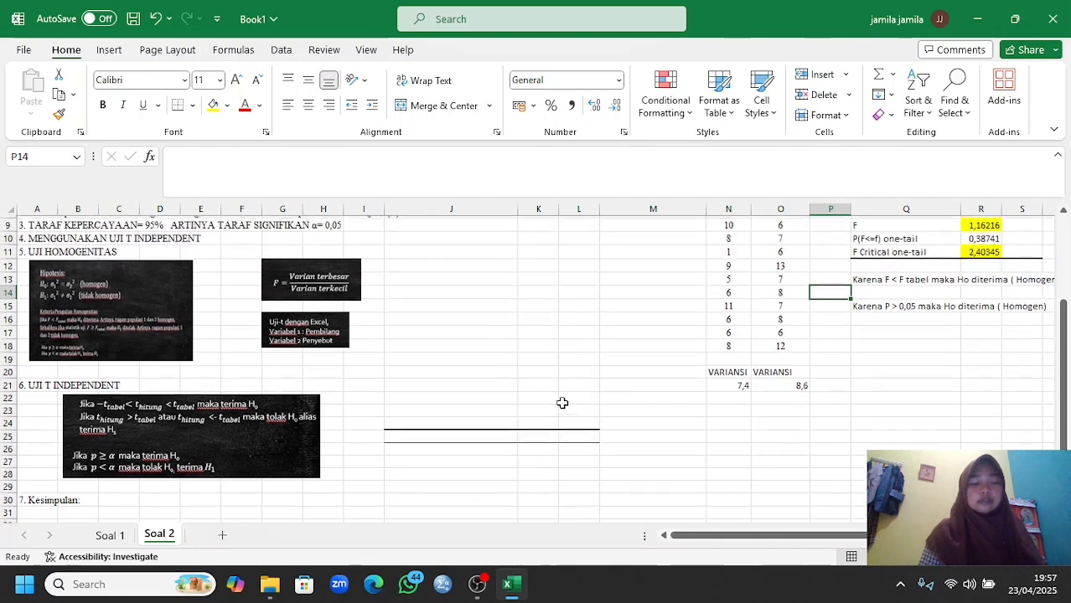
{"action": "scroll", "coordinate": [562, 403], "scroll_direction": "up", "scroll_amount": 1}
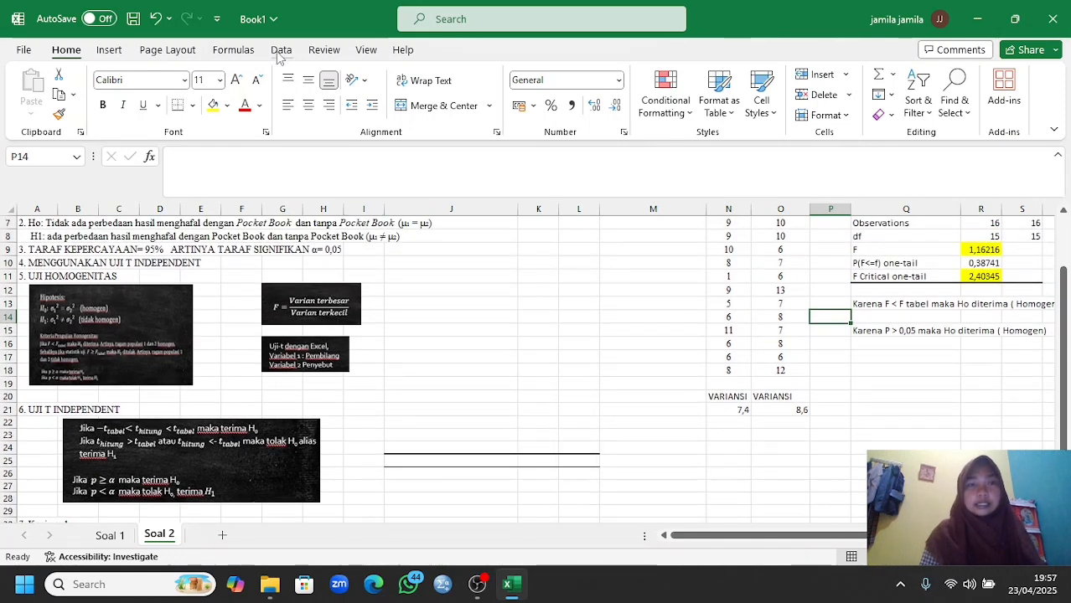
{"action": "left_click", "coordinate": [282, 50]}
{"action": "left_click", "coordinate": [988, 75]}
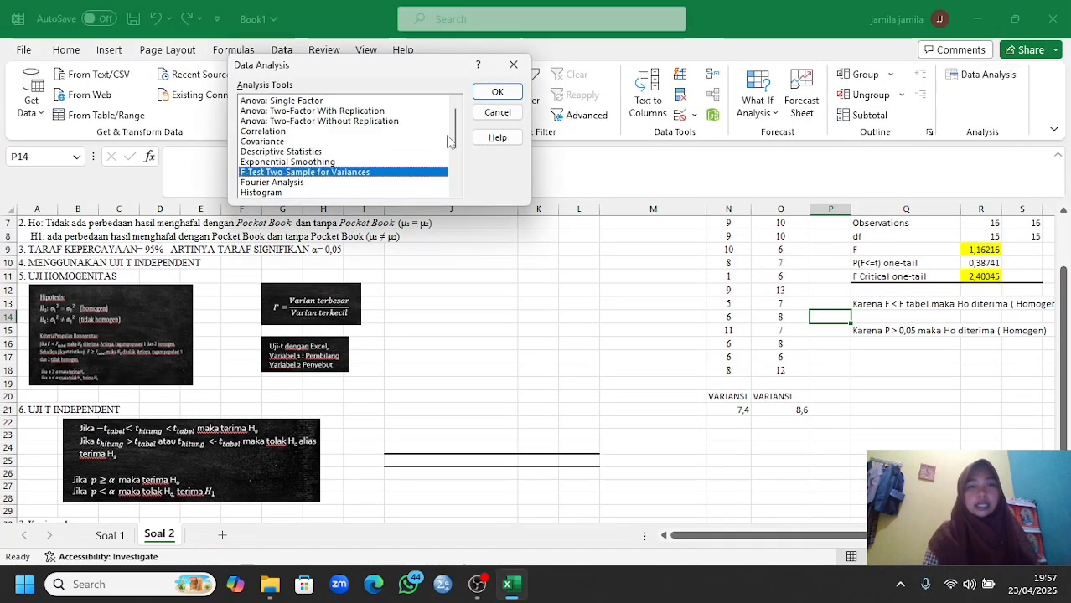
{"action": "left_click_drag", "start_coordinate": [455, 113], "coordinate": [465, 182]}
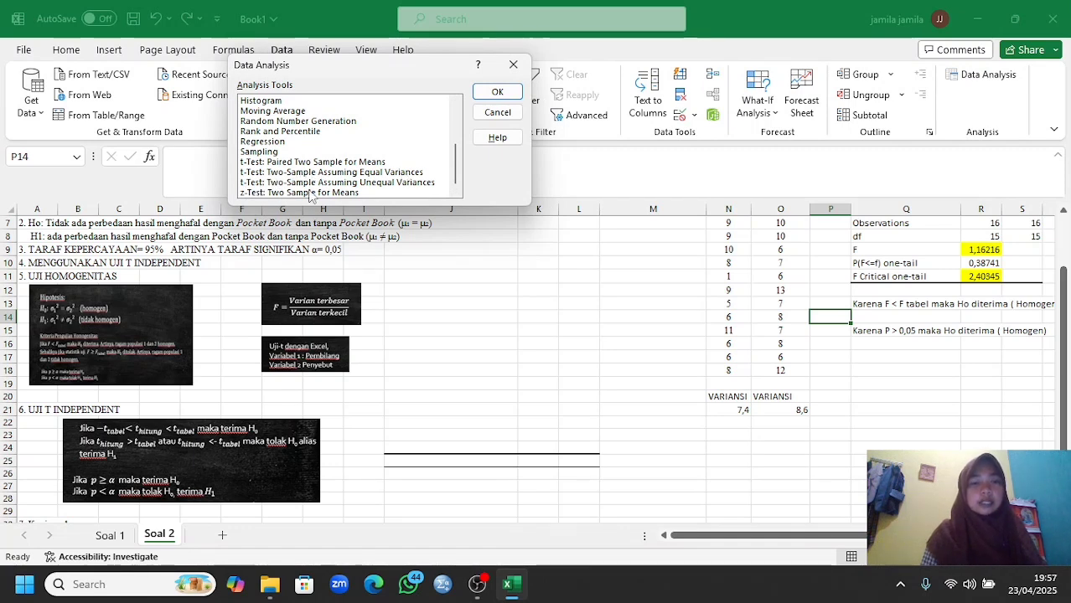
{"action": "left_click", "coordinate": [386, 173]}
{"action": "left_click", "coordinate": [495, 92]}
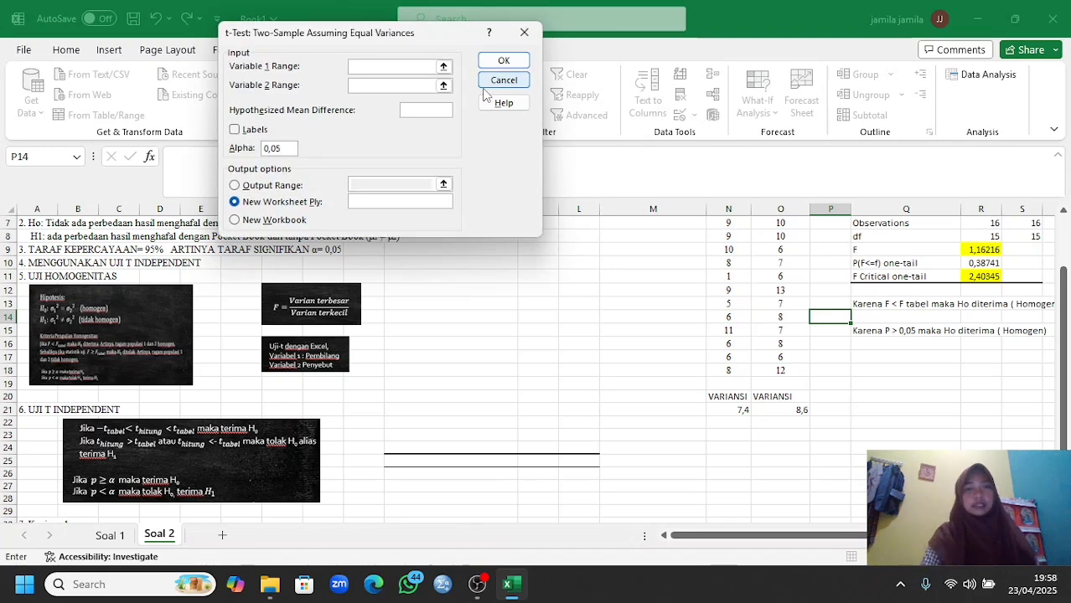
{"action": "scroll", "coordinate": [665, 270], "scroll_direction": "up", "scroll_amount": 2}
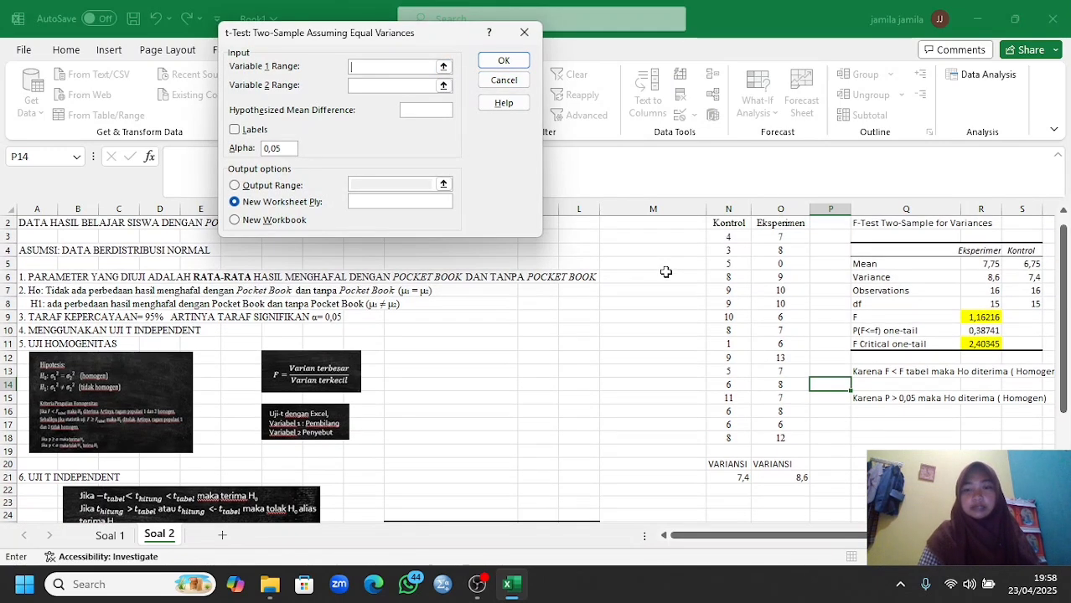
{"action": "left_click_drag", "start_coordinate": [780, 222], "coordinate": [781, 438]}
{"action": "left_click", "coordinate": [385, 86]}
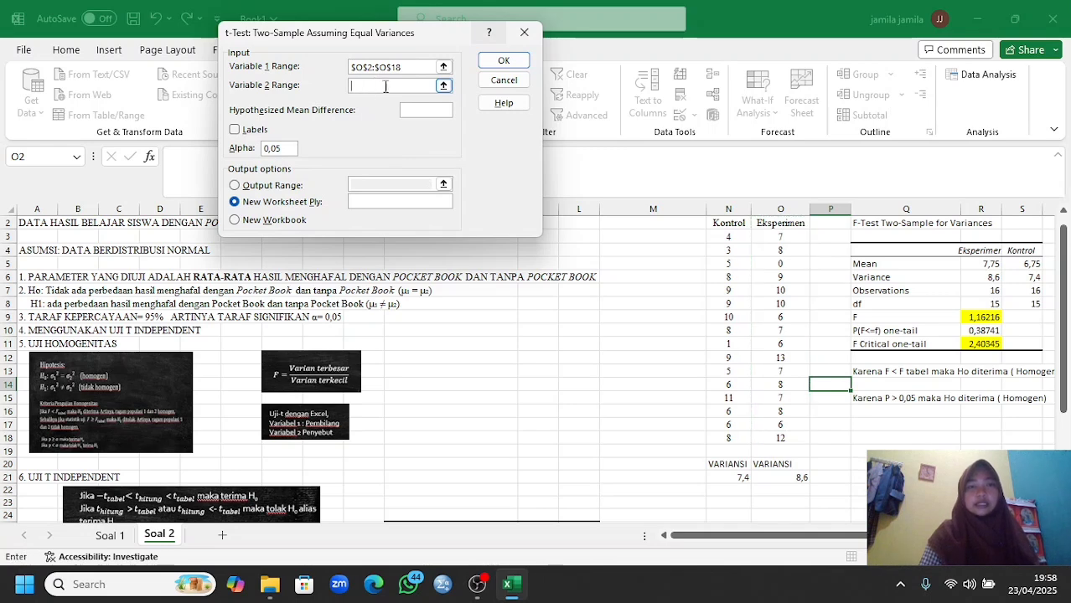
{"action": "left_click_drag", "start_coordinate": [728, 223], "coordinate": [731, 437]}
- Include labels in the t-test, set its output range to J23, and run the analysis
{"action": "left_click", "coordinate": [231, 126]}
{"action": "left_click", "coordinate": [277, 180]}
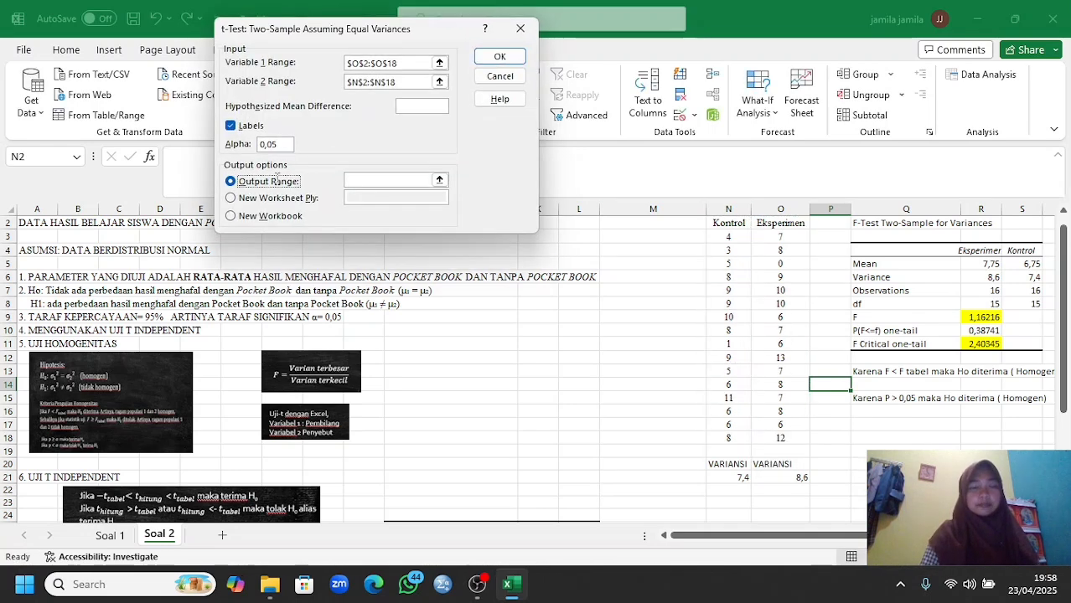
{"action": "left_click", "coordinate": [360, 179]}
{"action": "scroll", "coordinate": [408, 327], "scroll_direction": "down", "scroll_amount": 3}
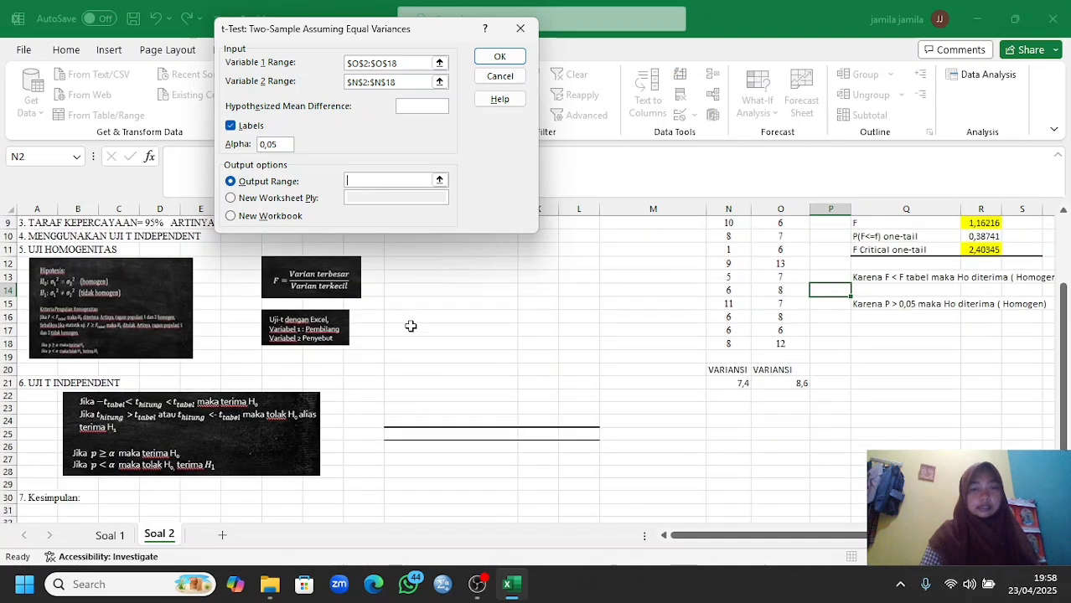
{"action": "left_click", "coordinate": [391, 380]}
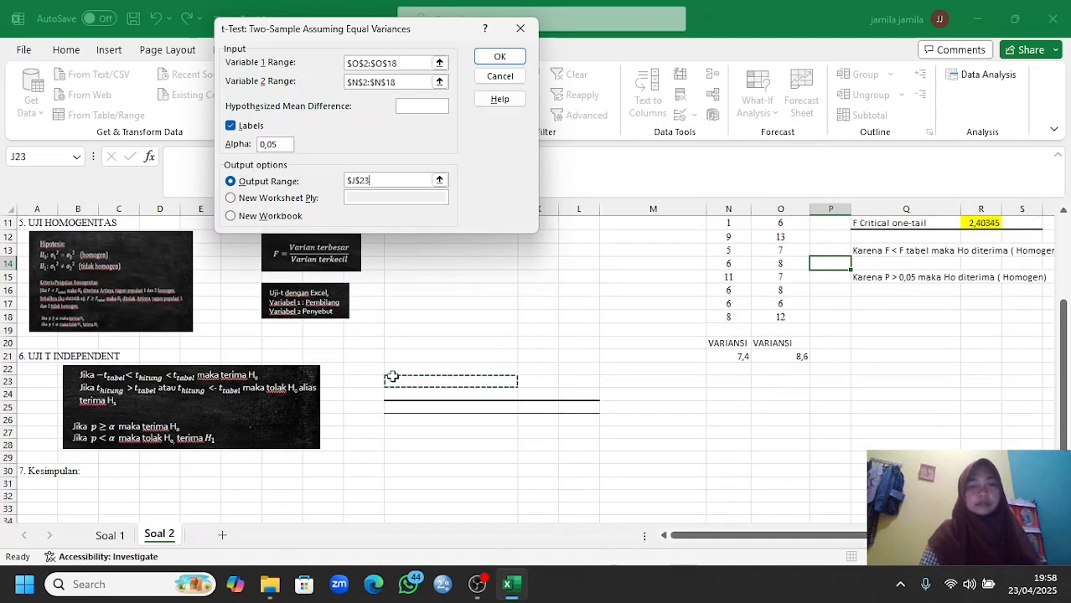
{"action": "left_click", "coordinate": [498, 58]}
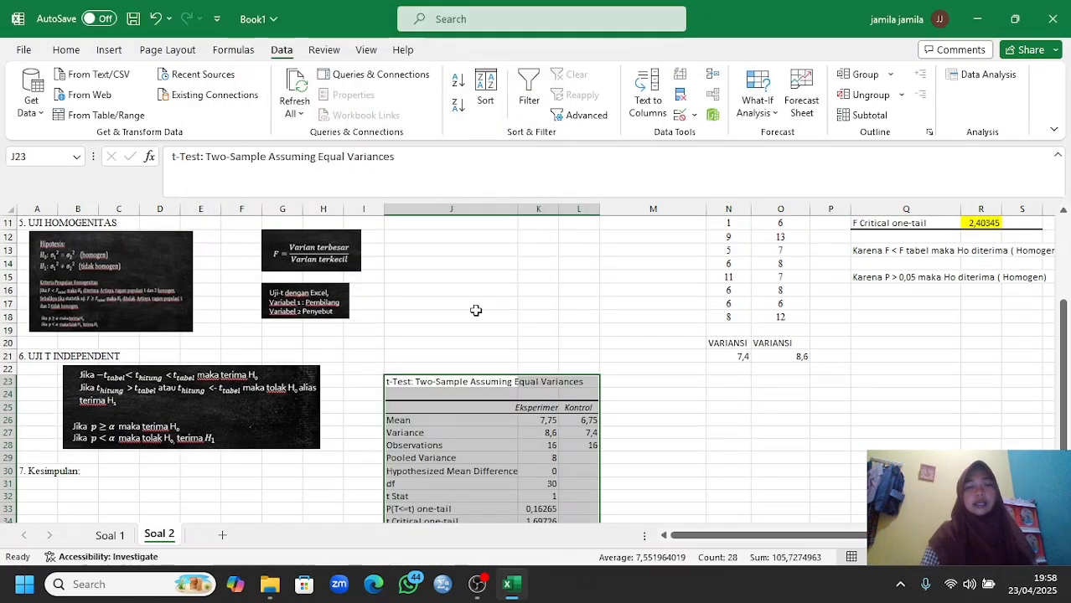
- Label the t Stat row "t hitung" in M32 and the t Critical two-tail row "t tabel" in M36
{"action": "scroll", "coordinate": [475, 310], "scroll_direction": "down", "scroll_amount": 2}
{"action": "scroll", "coordinate": [475, 310], "scroll_direction": "up", "scroll_amount": 3}
{"action": "scroll", "coordinate": [476, 310], "scroll_direction": "down", "scroll_amount": 5}
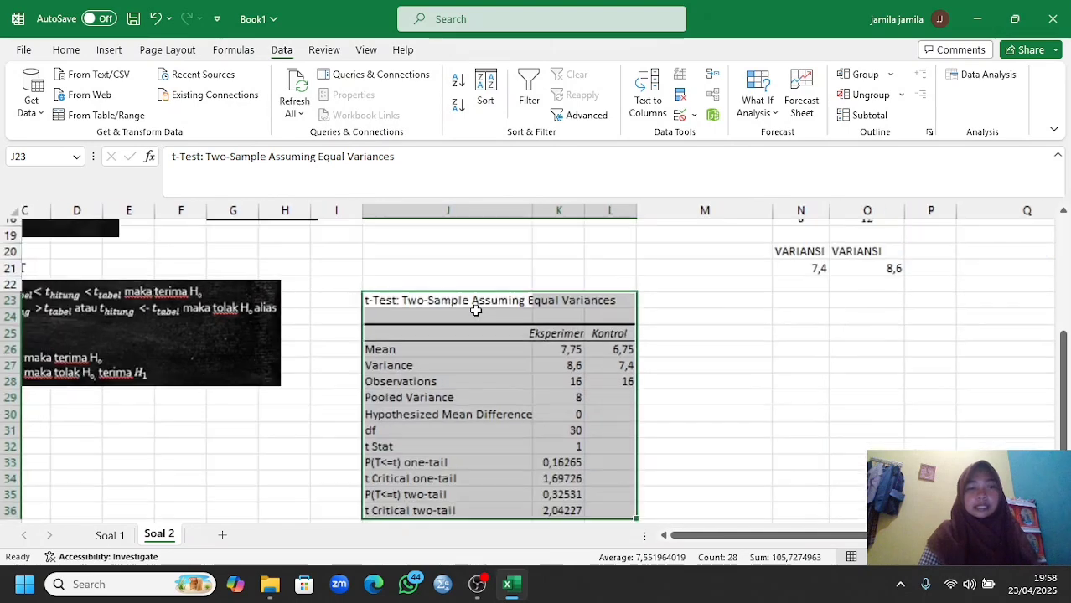
{"action": "scroll", "coordinate": [475, 310], "scroll_direction": "up", "scroll_amount": 2}
{"action": "scroll", "coordinate": [475, 310], "scroll_direction": "down", "scroll_amount": 3}
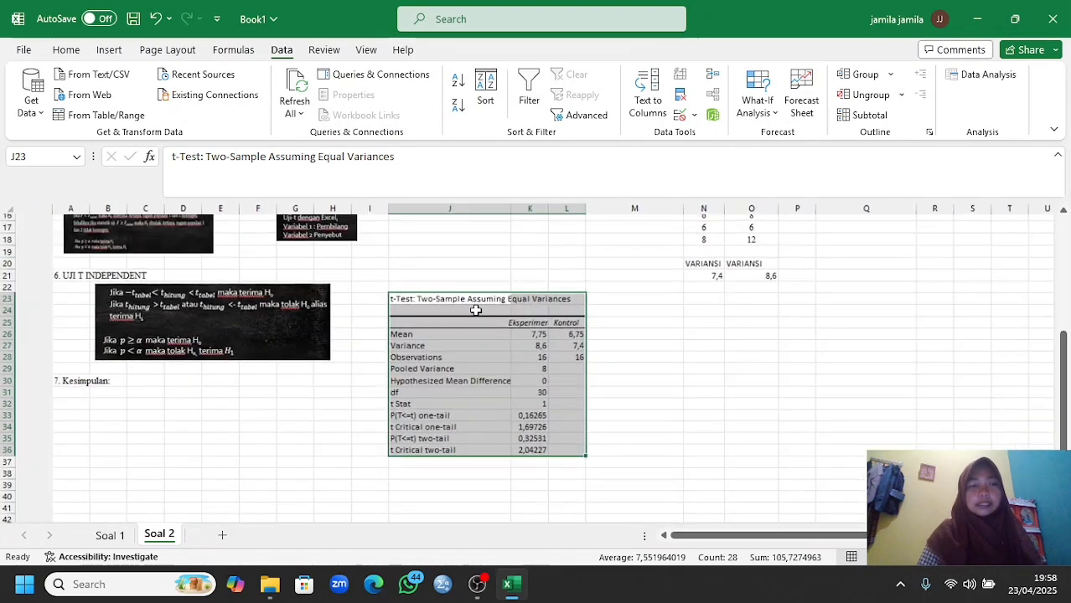
{"action": "left_click", "coordinate": [585, 403]}
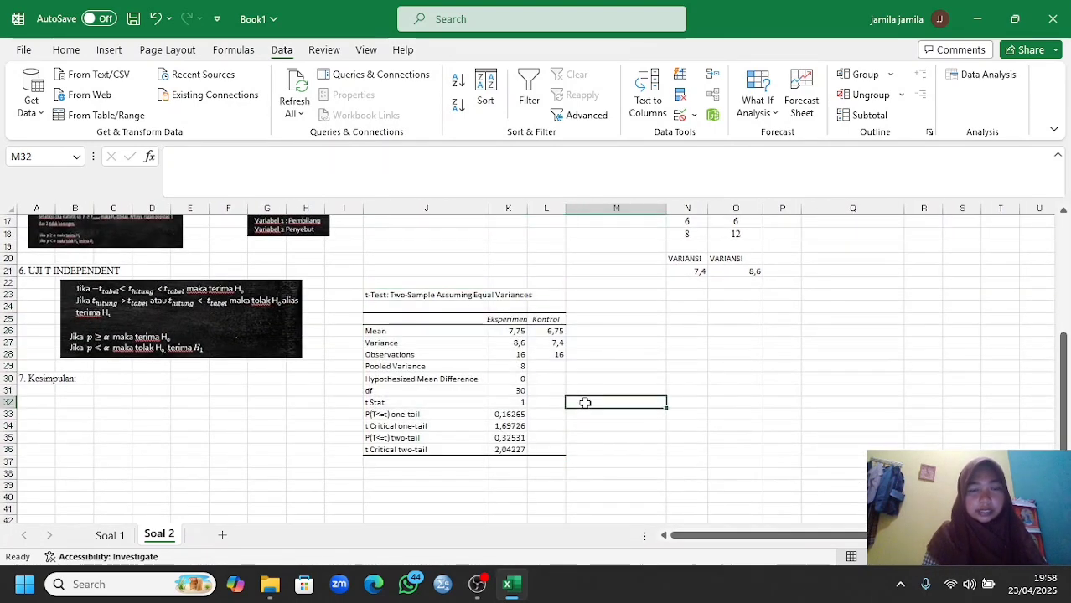
{"action": "type", "text": "t hitung"}
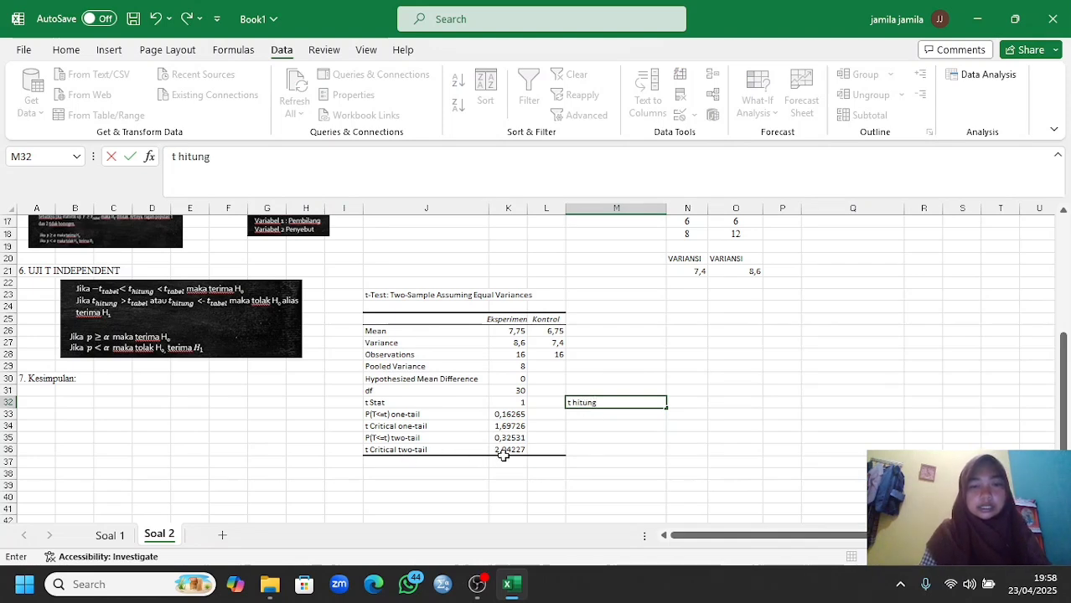
{"action": "left_click", "coordinate": [578, 450]}
{"action": "type", "text": "t"}
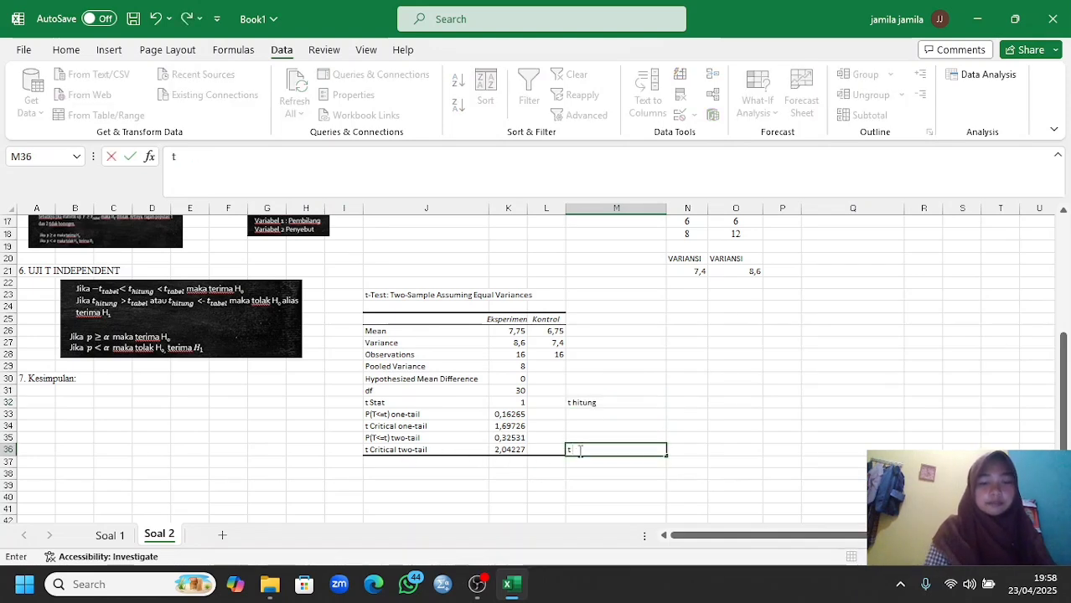
{"action": "type", "text": " tabel"}
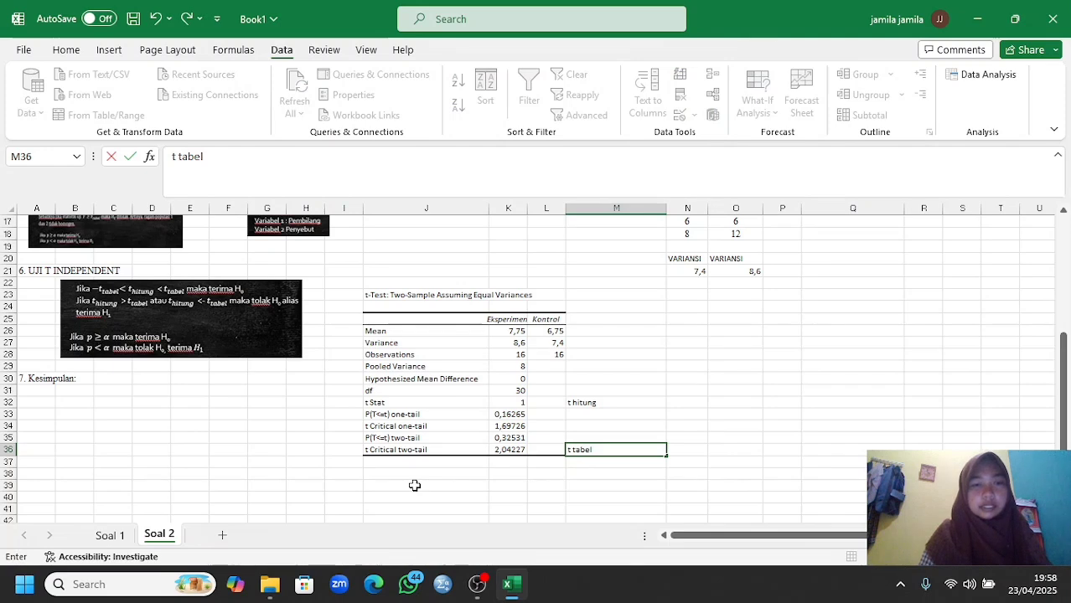
{"action": "left_click", "coordinate": [283, 461]}
- Enter the t-value conclusion "Karena -t tabel < t hitung < t tabel maka terima Ho" in cell J38
{"action": "scroll", "coordinate": [337, 458], "scroll_direction": "up", "scroll_amount": 2, "text": "ctrl"}
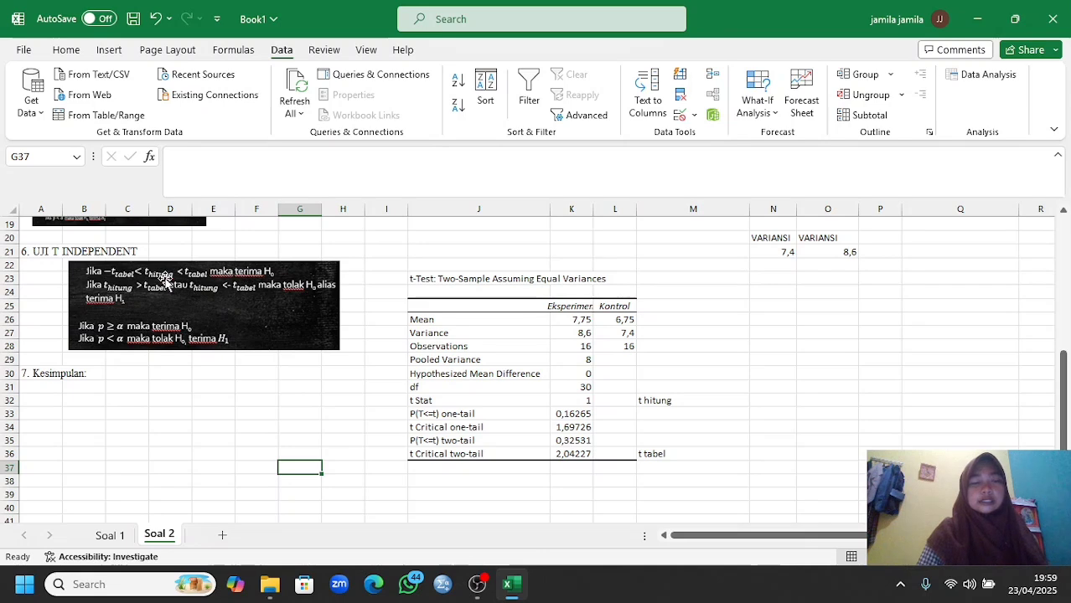
{"action": "scroll", "coordinate": [338, 359], "scroll_direction": "down", "scroll_amount": 1}
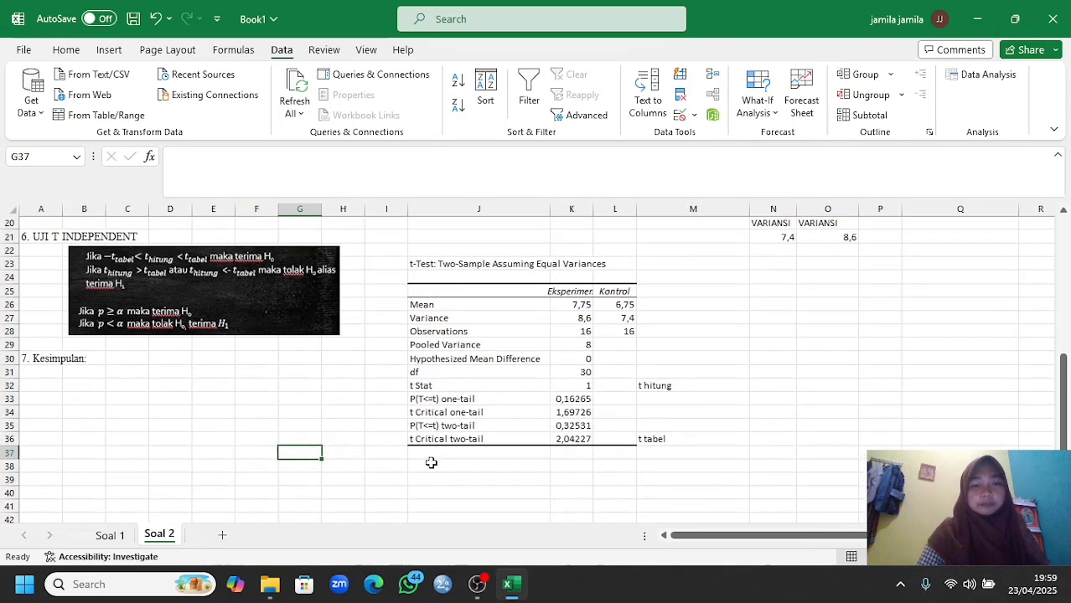
{"action": "left_click", "coordinate": [425, 467]}
{"action": "type", "text": "Karema"}
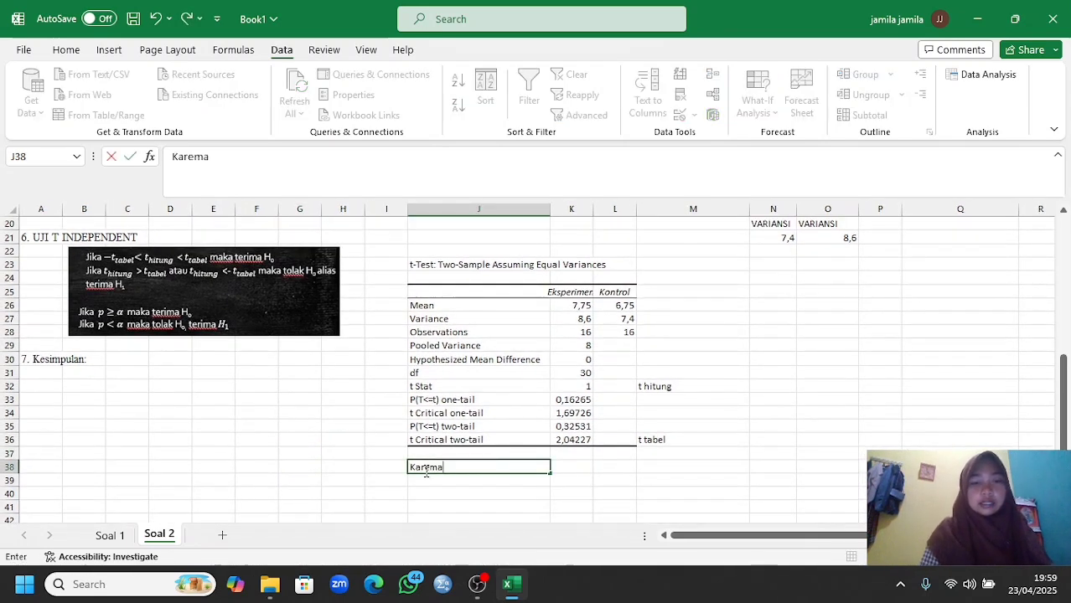
{"action": "type", "text": "na "}
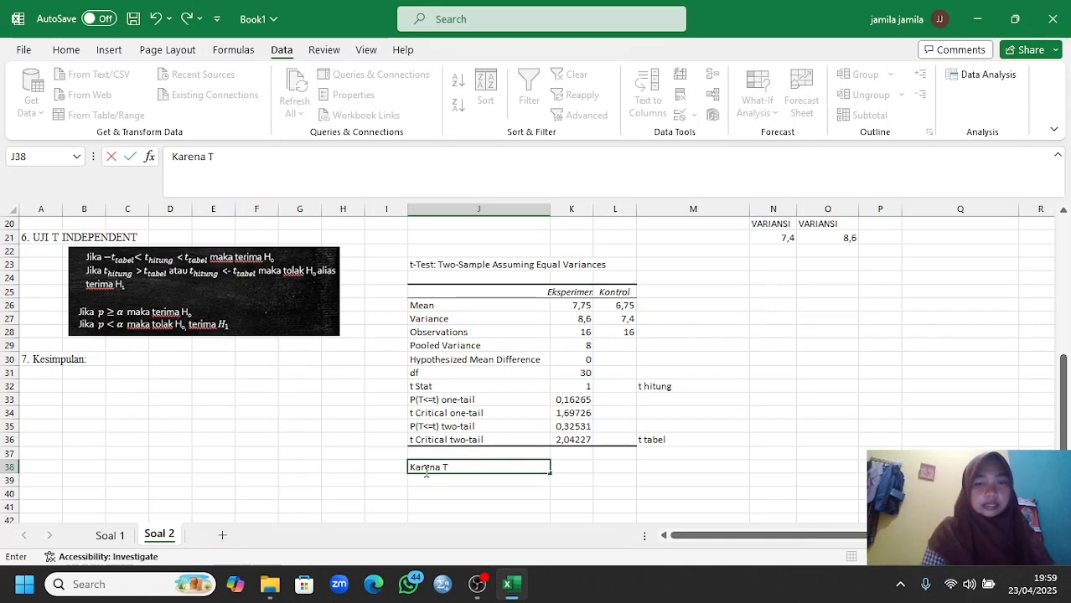
{"action": "type", "text": "-"}
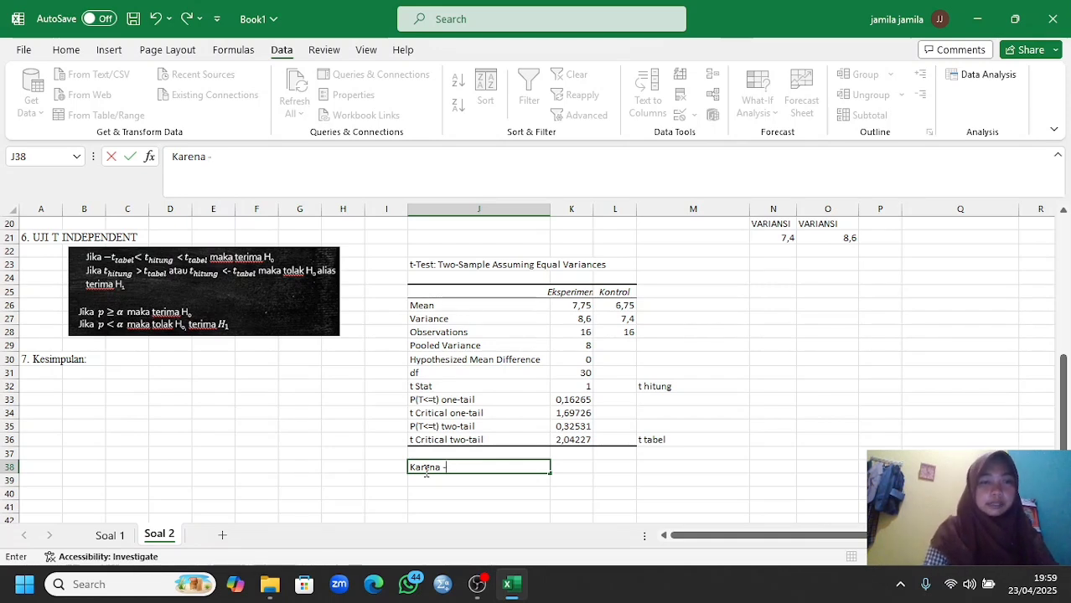
{"action": "type", "text": "t tabel"}
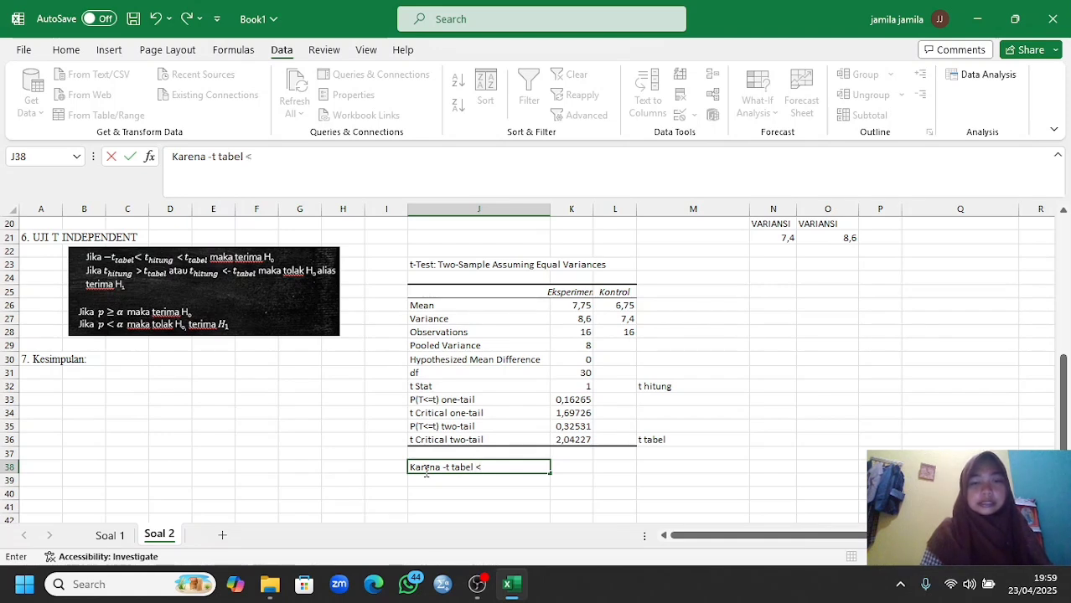
{"action": "type", "text": " < t hitung"}
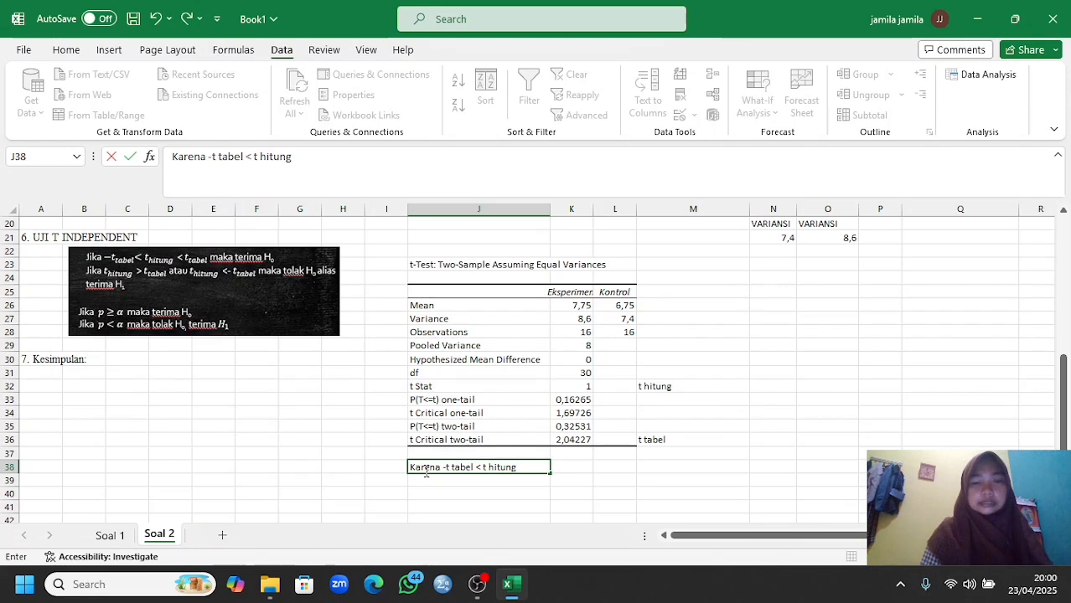
{"action": "type", "text": " < t tabel maka"}
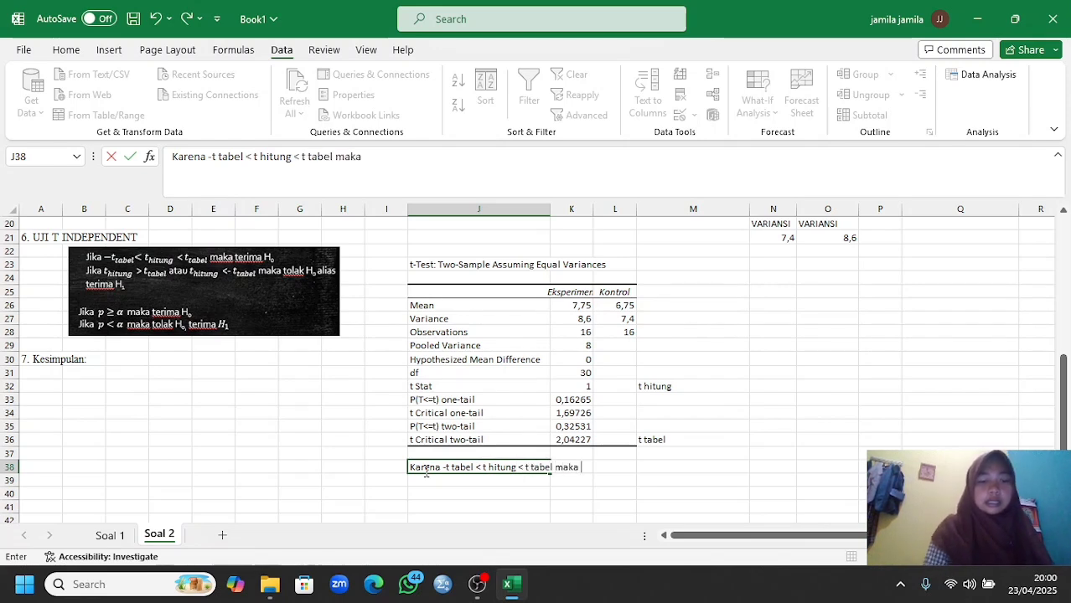
{"action": "type", "text": " terima Ho"}
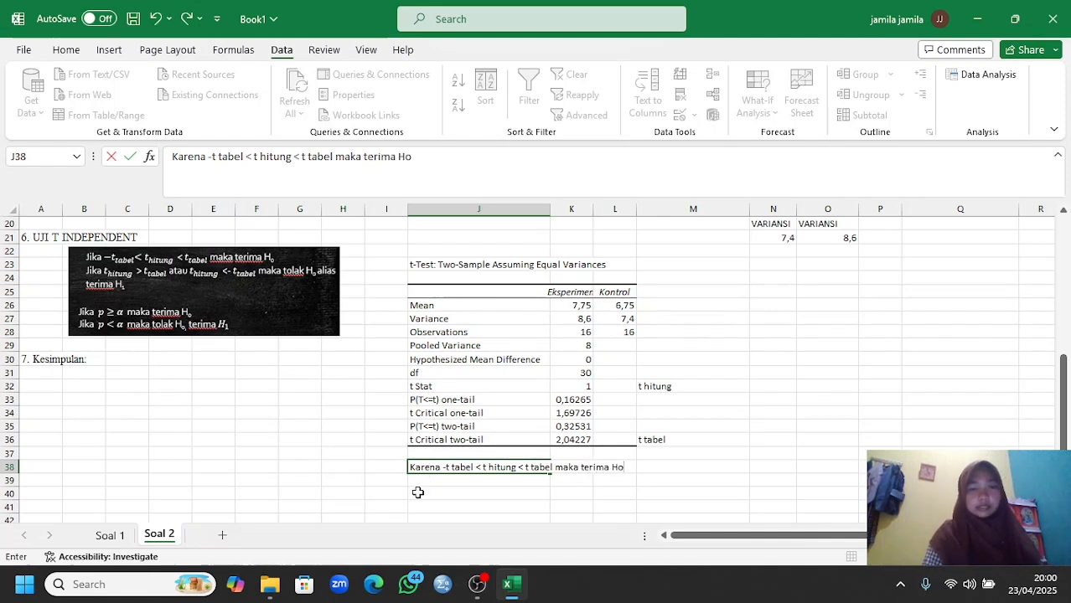
{"action": "key", "text": "Return"}
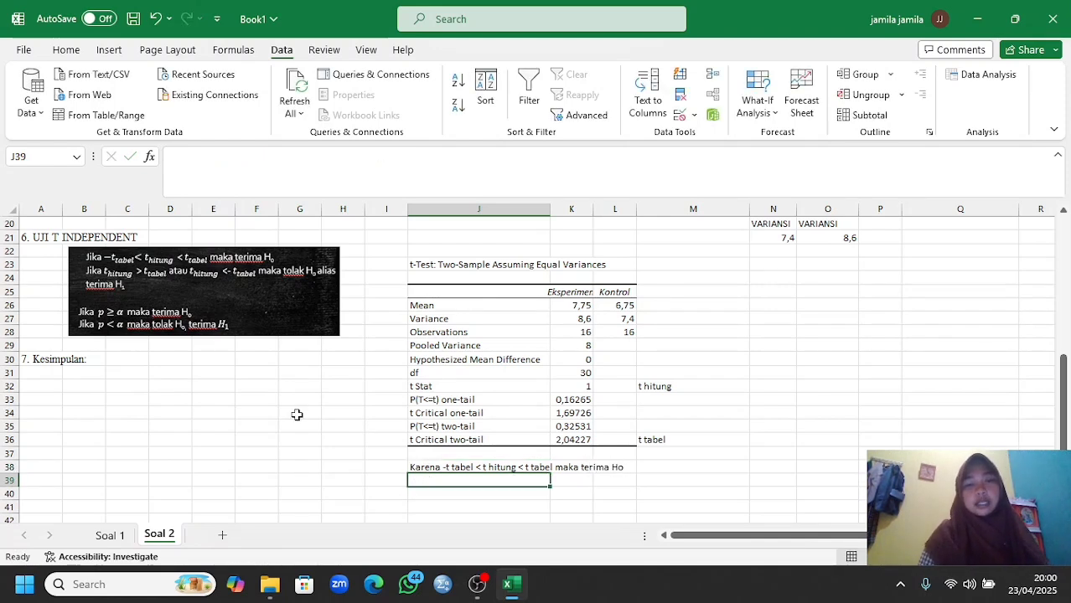
- Enter the p-value conclusion "Karena P > 0,05 maka terima Ho" in cell J39, below the t-value conclusion
{"action": "left_click", "coordinate": [568, 427]}
{"action": "scroll", "coordinate": [444, 403], "scroll_direction": "up", "scroll_amount": 1}
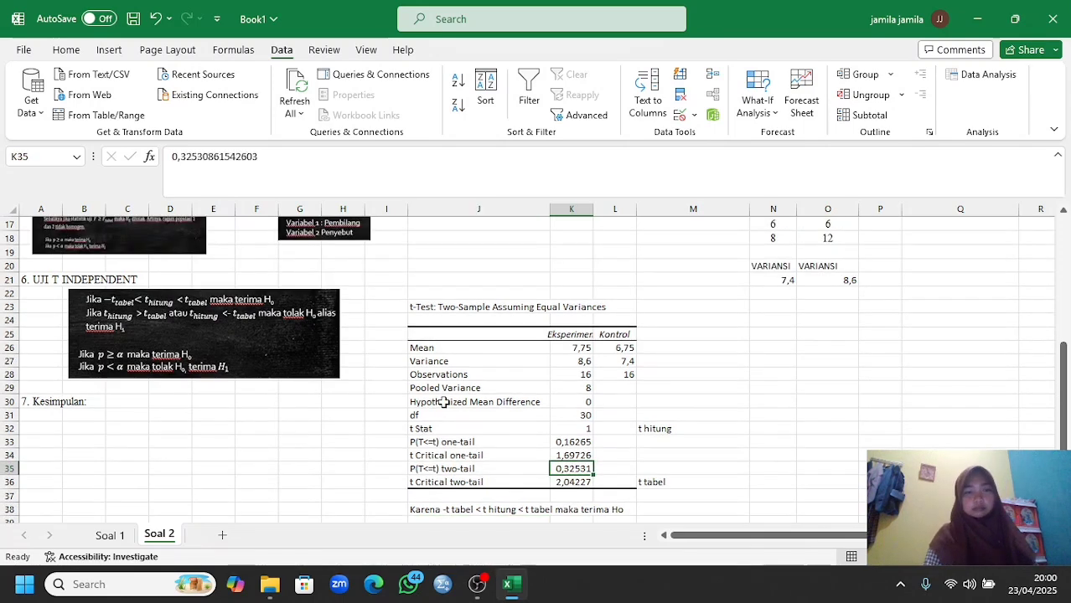
{"action": "scroll", "coordinate": [442, 402], "scroll_direction": "up", "scroll_amount": 1}
{"action": "scroll", "coordinate": [226, 394], "scroll_direction": "down", "scroll_amount": 1}
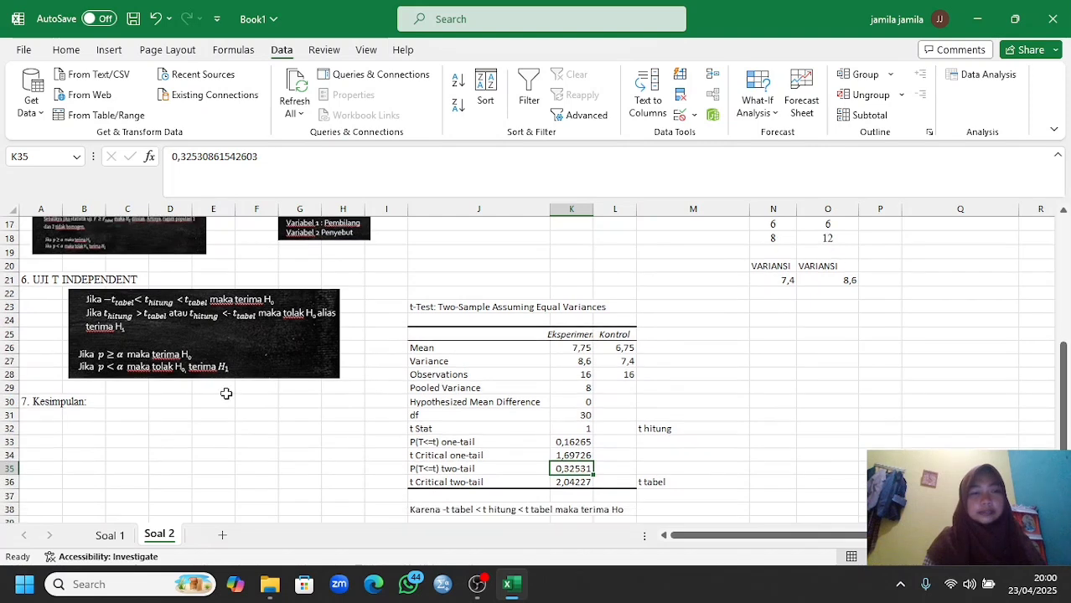
{"action": "scroll", "coordinate": [406, 508], "scroll_direction": "down", "scroll_amount": 1}
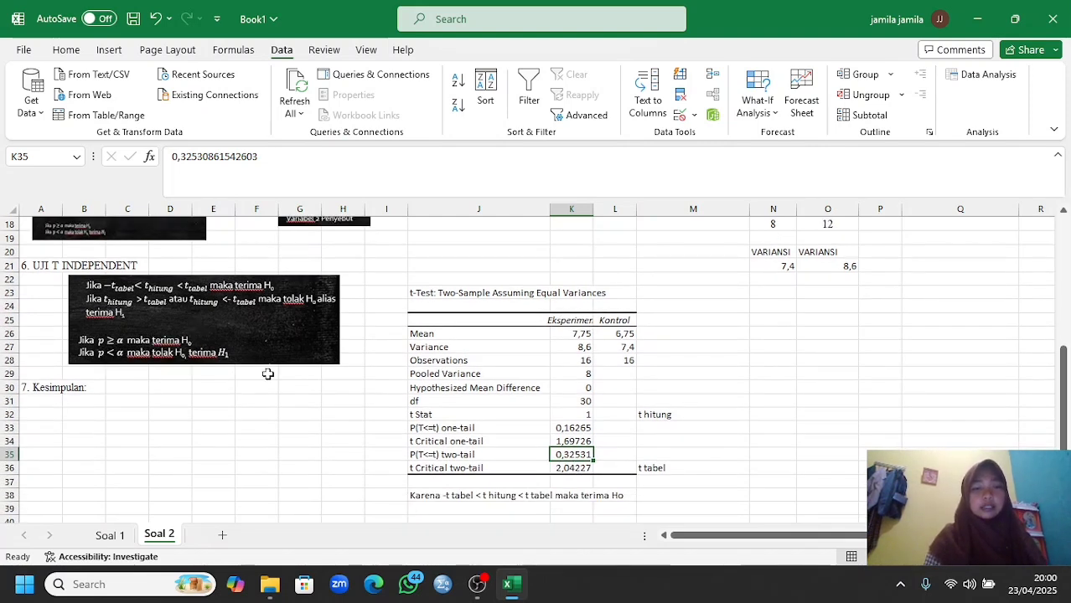
{"action": "left_click", "coordinate": [432, 508]}
{"action": "type", "text": "Karena"}
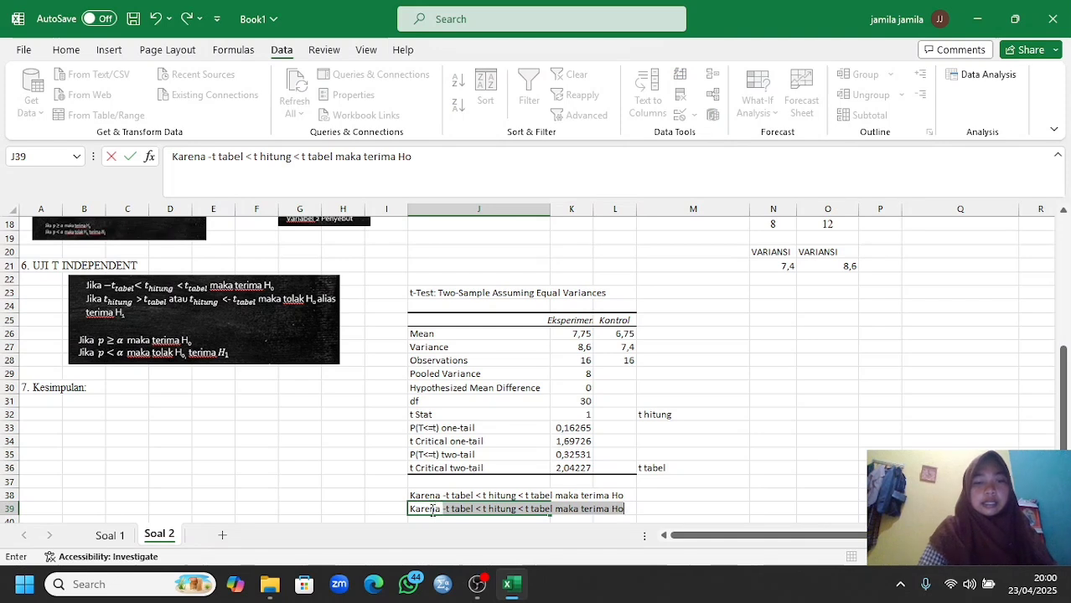
{"action": "type", "text": " P"}
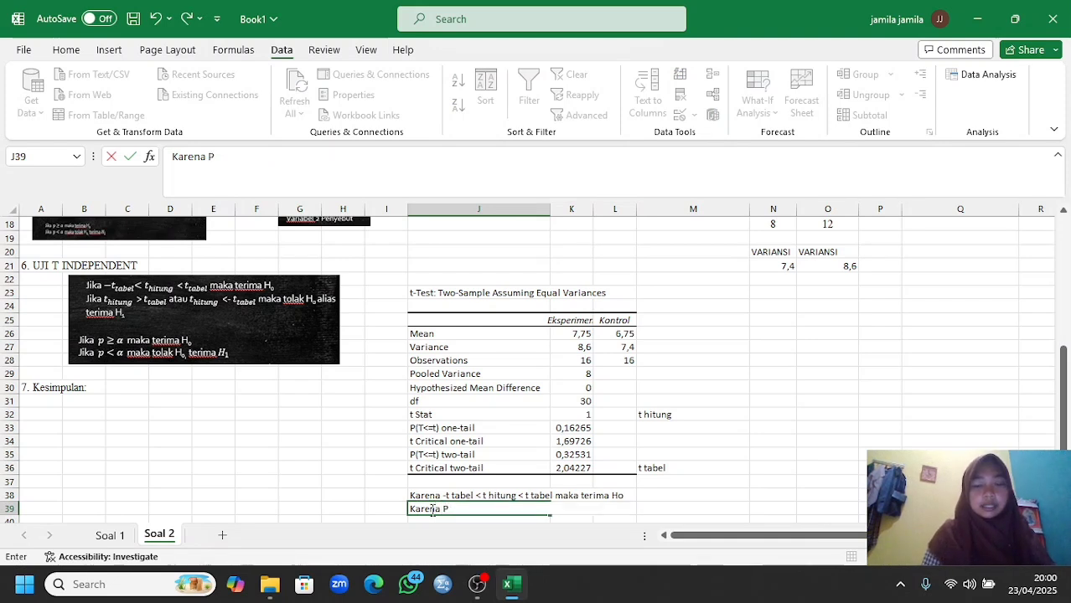
{"action": "type", "text": " > 0,05"}
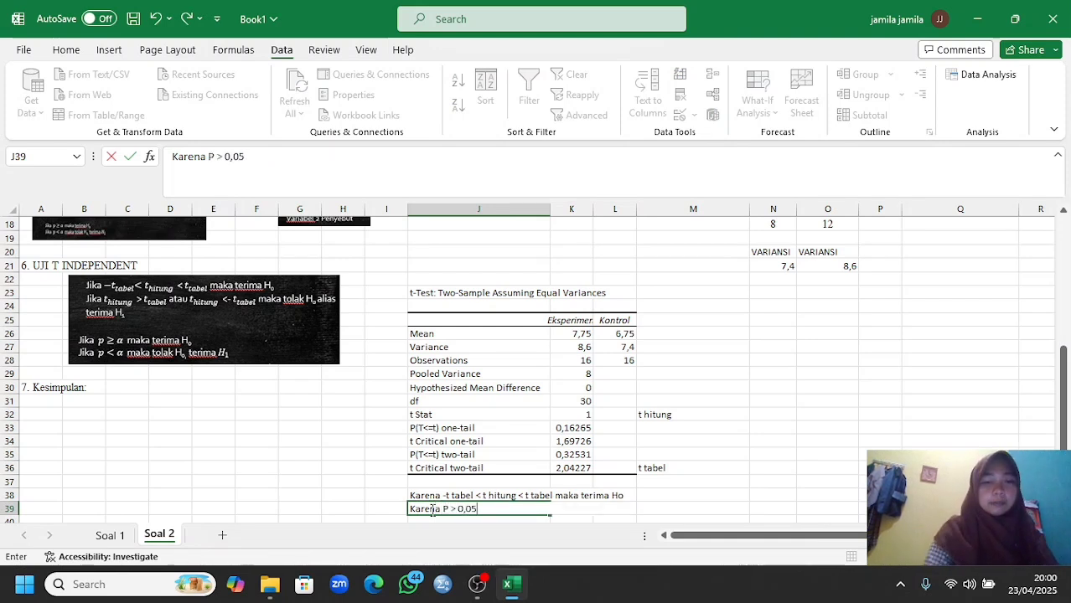
{"action": "type", "text": " maka"}
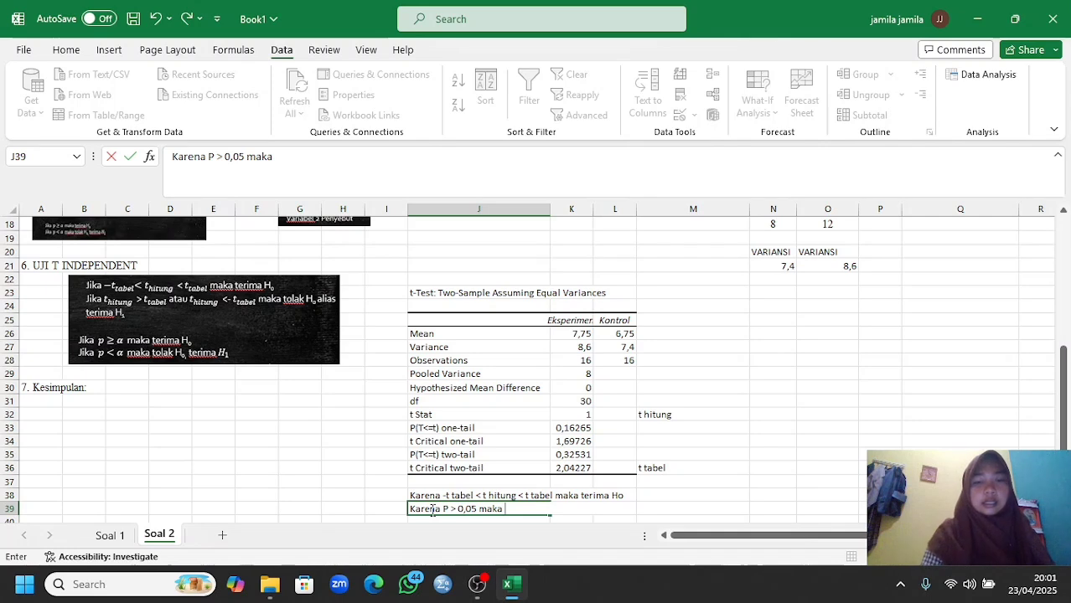
{"action": "type", "text": " terima"}
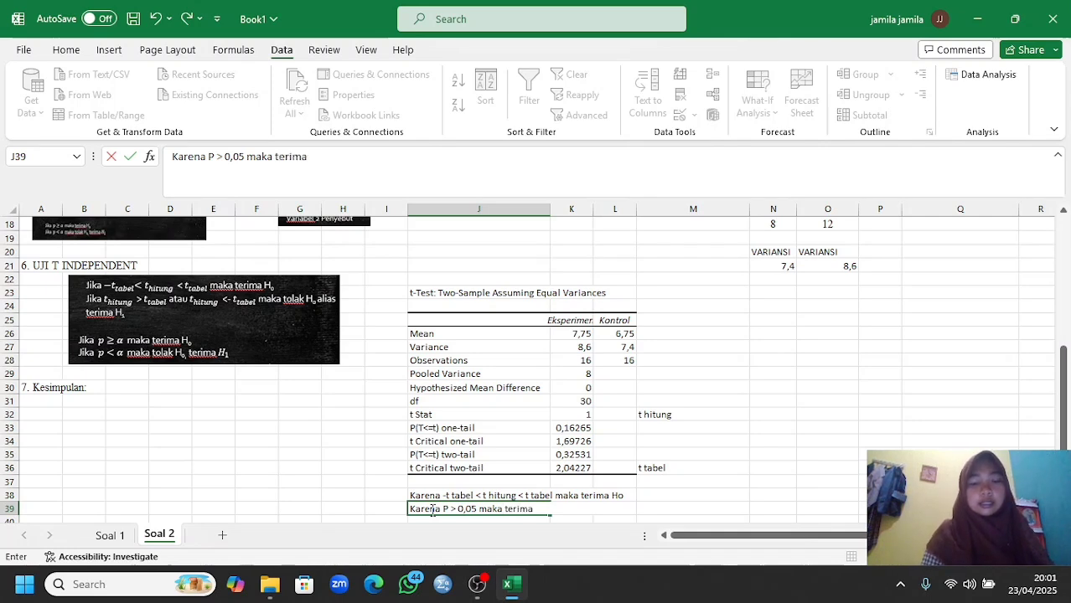
{"action": "type", "text": " Ho"}
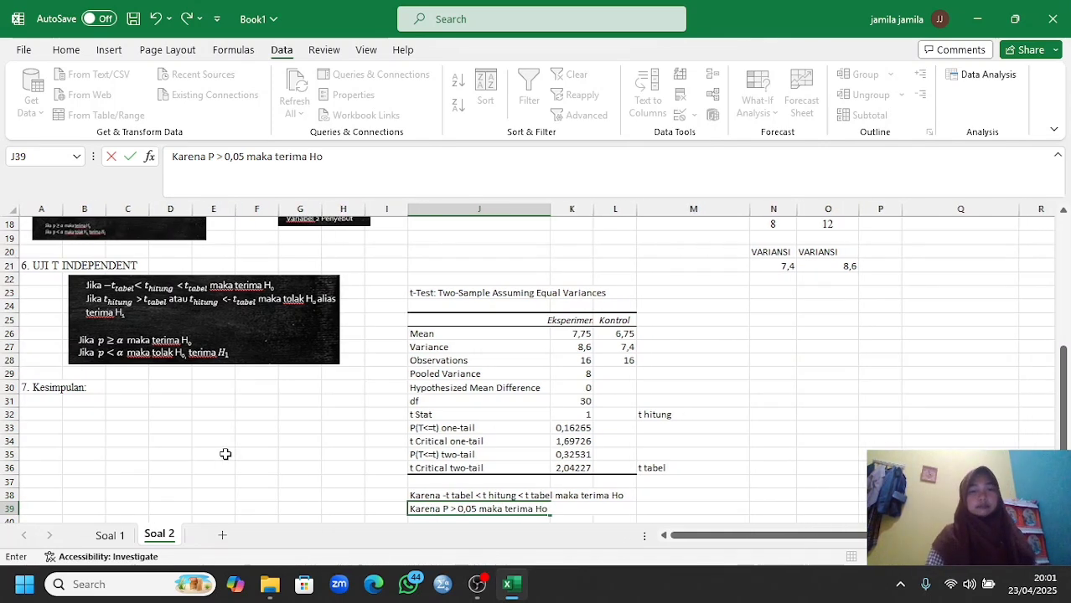
- Complete the "7. Kesimpulan:" line in A30 with "Tidak ada perbedaan hasil menghafal dengan pocket book dan tanpa pocket book"
{"action": "scroll", "coordinate": [154, 367], "scroll_direction": "up", "scroll_amount": 3}
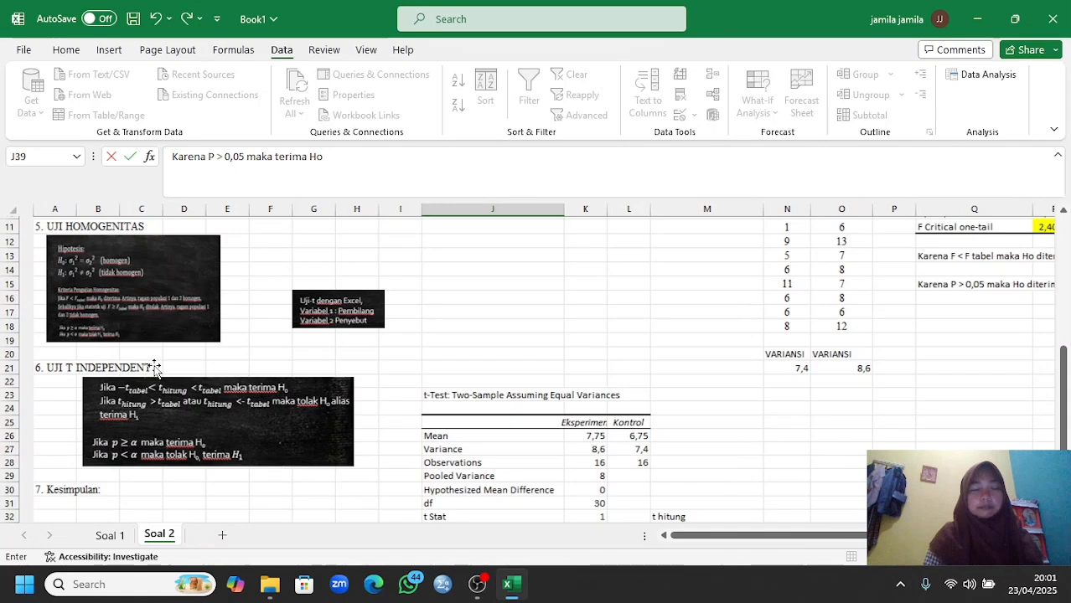
{"action": "scroll", "coordinate": [154, 367], "scroll_direction": "up", "scroll_amount": 2}
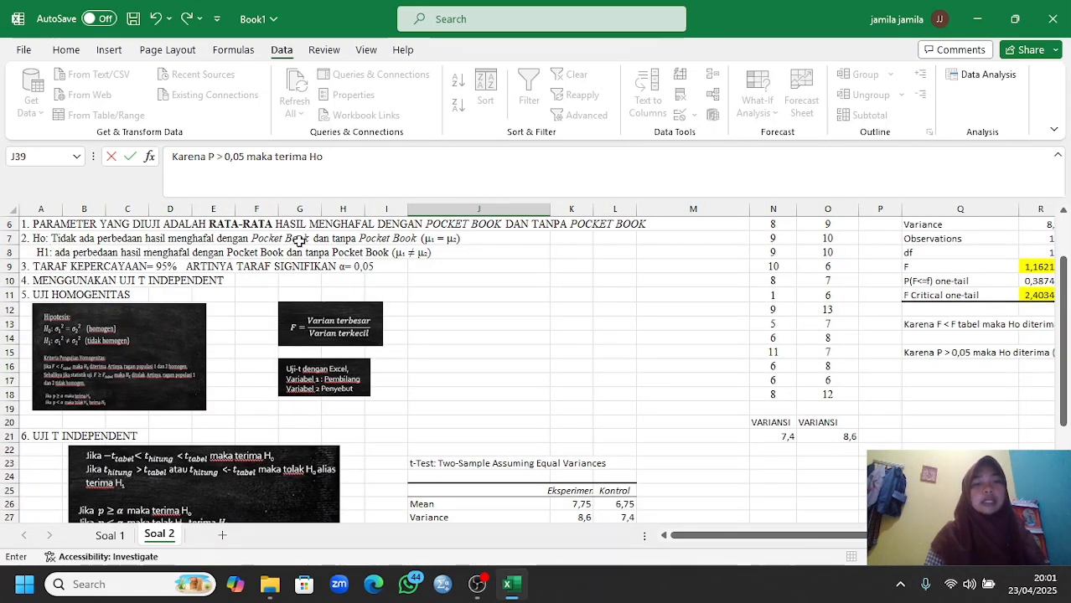
{"action": "scroll", "coordinate": [296, 303], "scroll_direction": "left", "scroll_amount": 1}
{"action": "scroll", "coordinate": [296, 303], "scroll_direction": "left", "scroll_amount": 1}
{"action": "scroll", "coordinate": [292, 304], "scroll_direction": "right", "scroll_amount": 2}
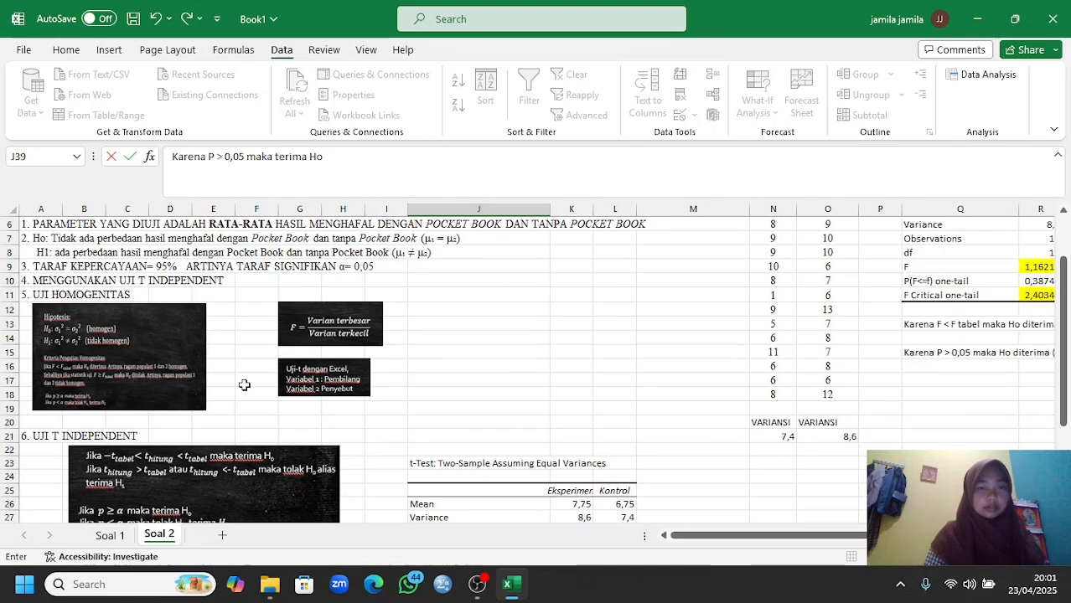
{"action": "scroll", "coordinate": [243, 385], "scroll_direction": "down", "scroll_amount": 4}
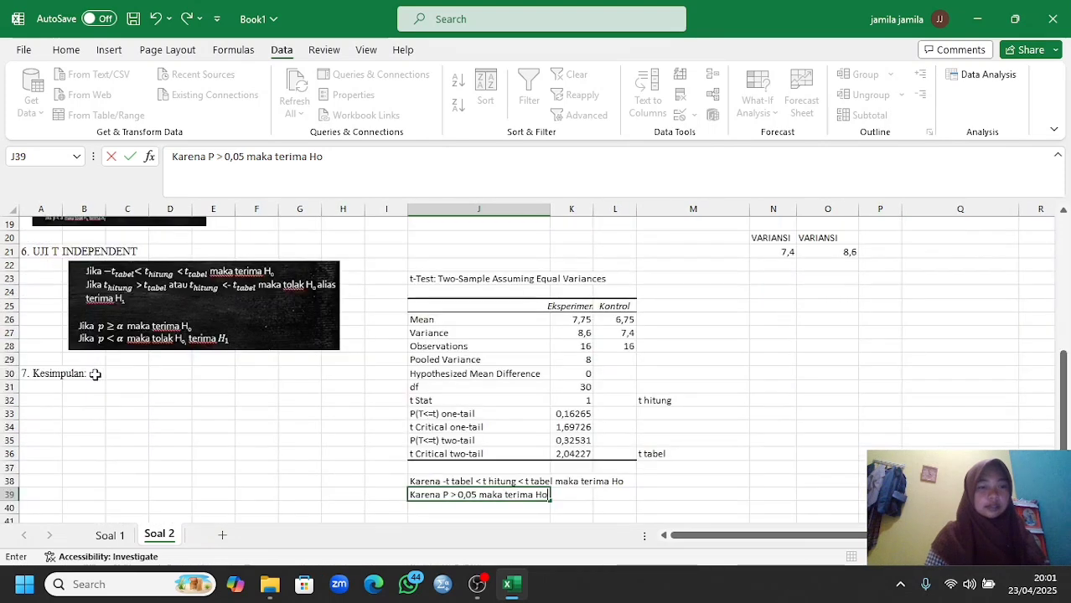
{"action": "left_click", "coordinate": [47, 376]}
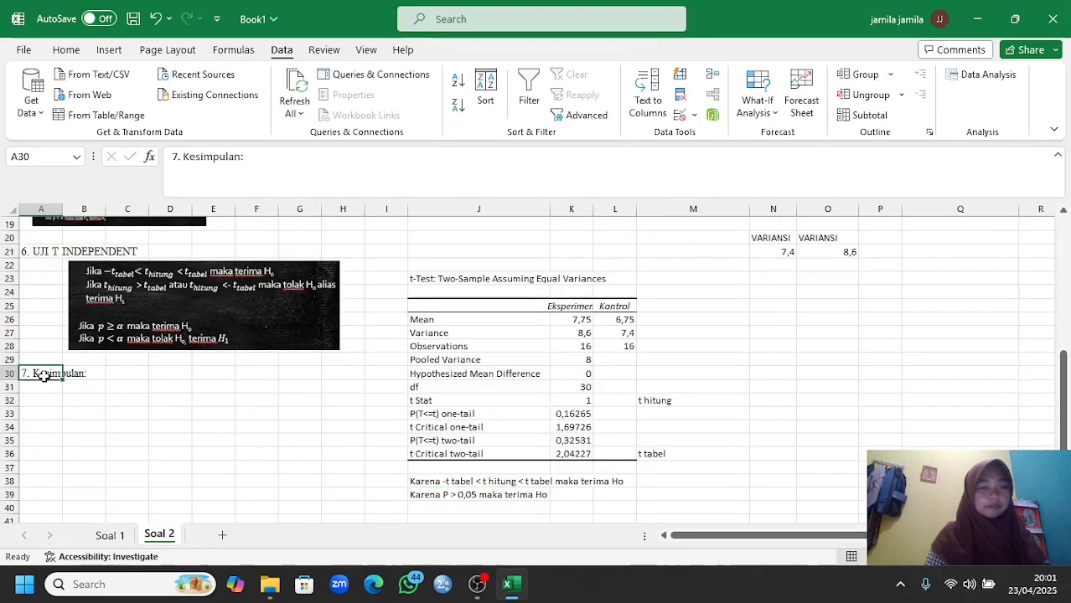
{"action": "left_click", "coordinate": [255, 163]}
{"action": "scroll", "coordinate": [216, 306], "scroll_direction": "up", "scroll_amount": 5}
{"action": "type", "text": "T"}
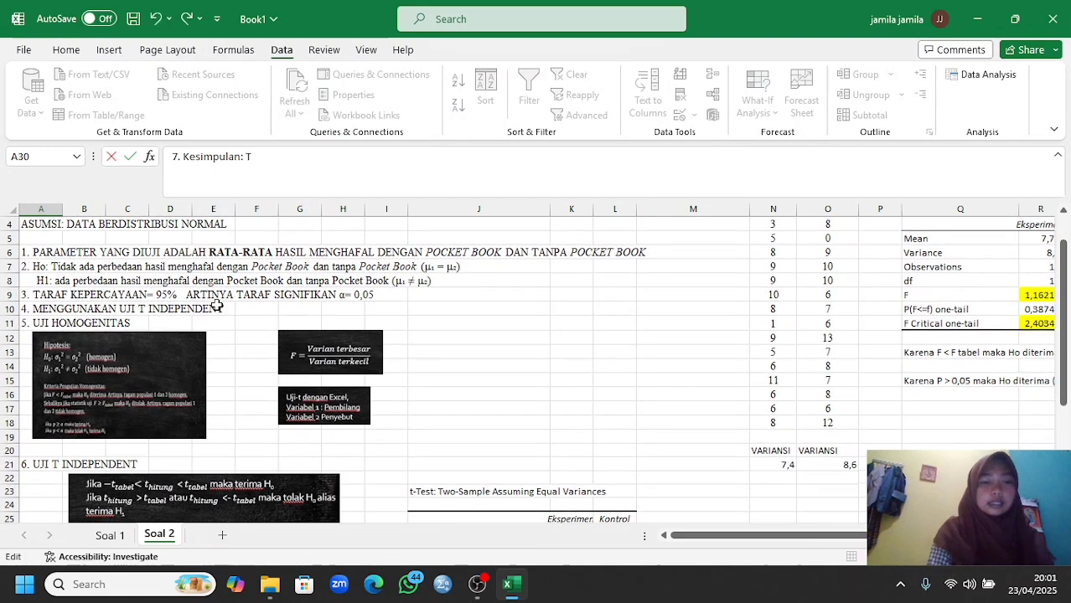
{"action": "type", "text": "idak ada perbedaan hasil"}
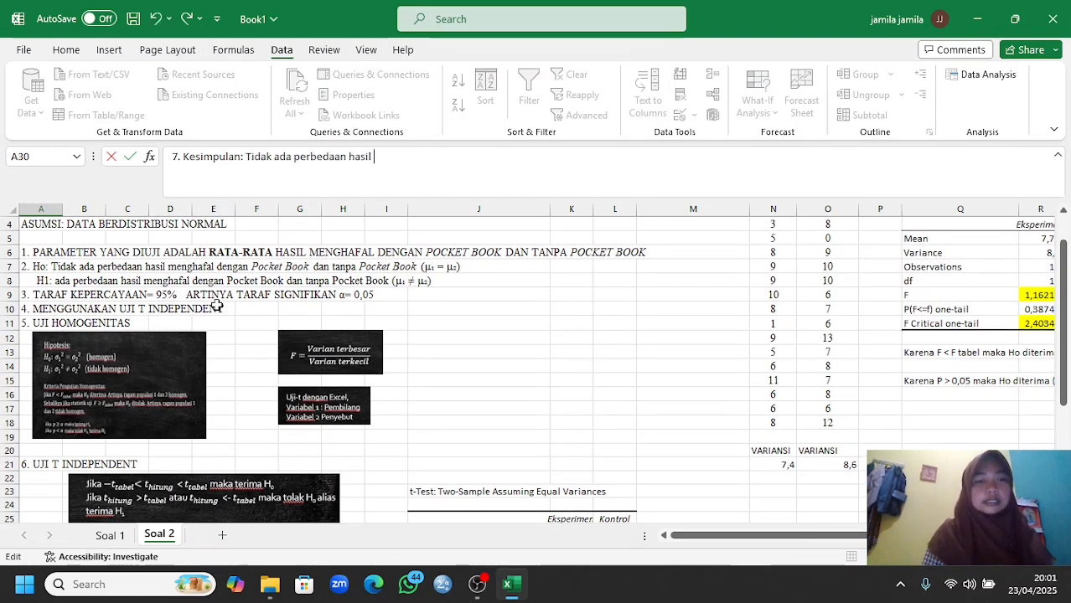
{"action": "type", "text": " menghafal dengan po"}
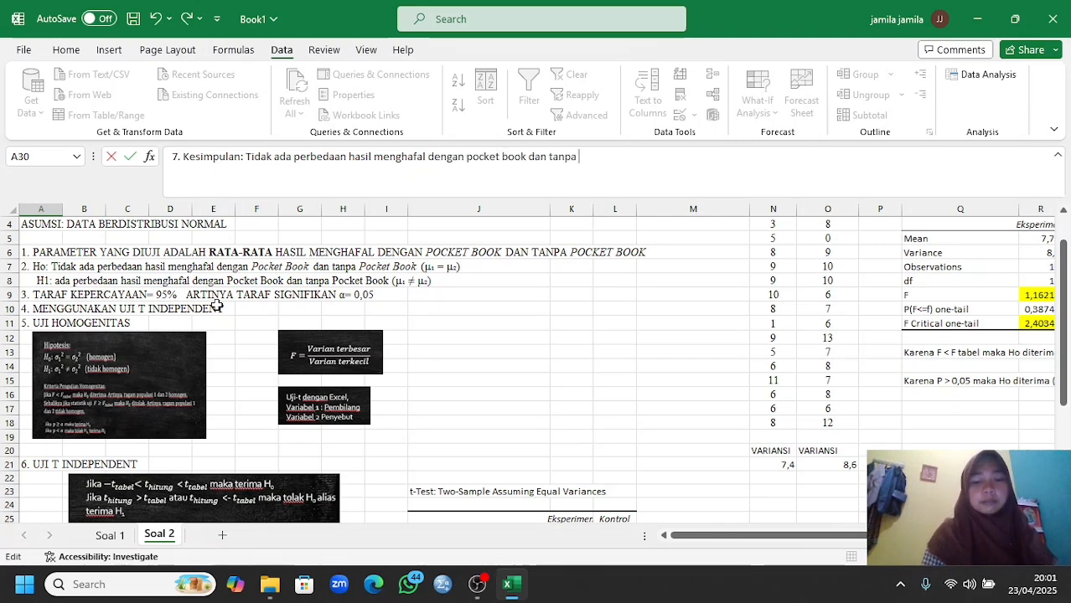
{"action": "type", "text": "cket book"}
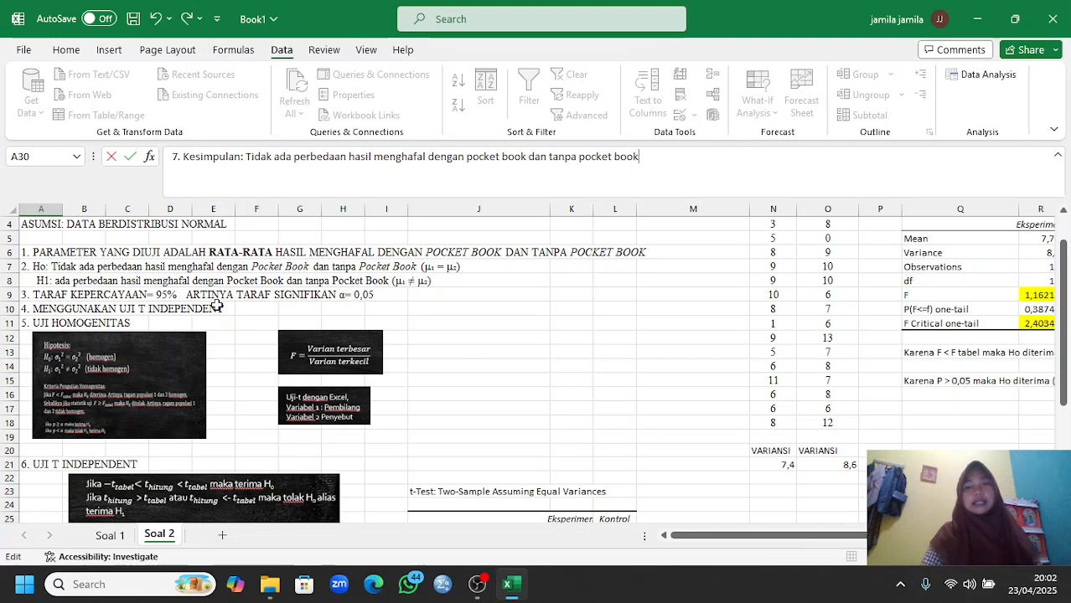
{"action": "left_click", "coordinate": [275, 402]}
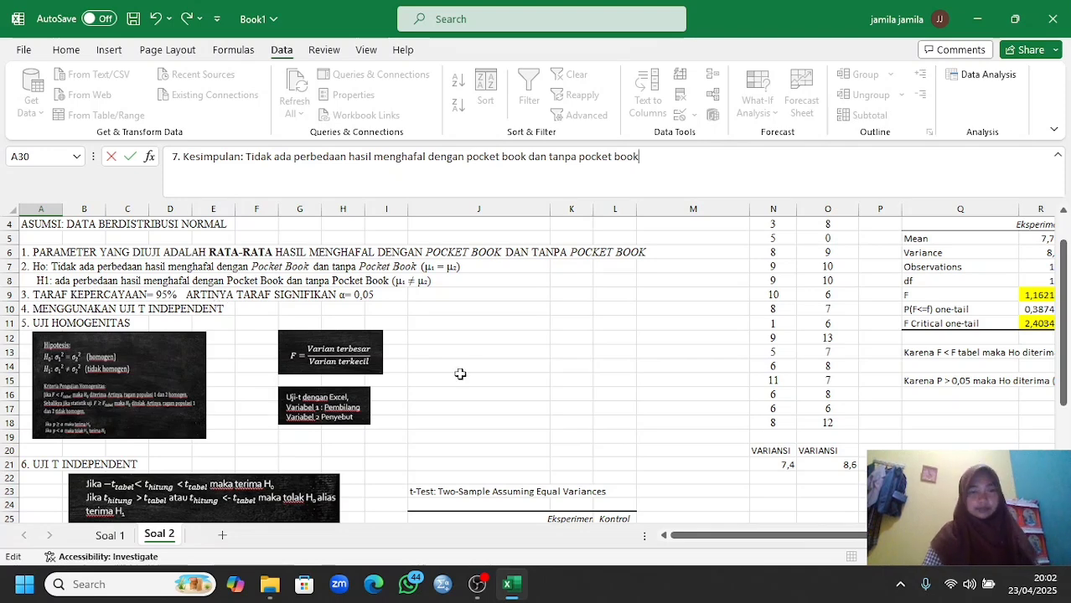
- Widen column I to leave more room between the written conclusion and the t-test table
{"action": "left_click_drag", "start_coordinate": [409, 209], "coordinate": [556, 213]}
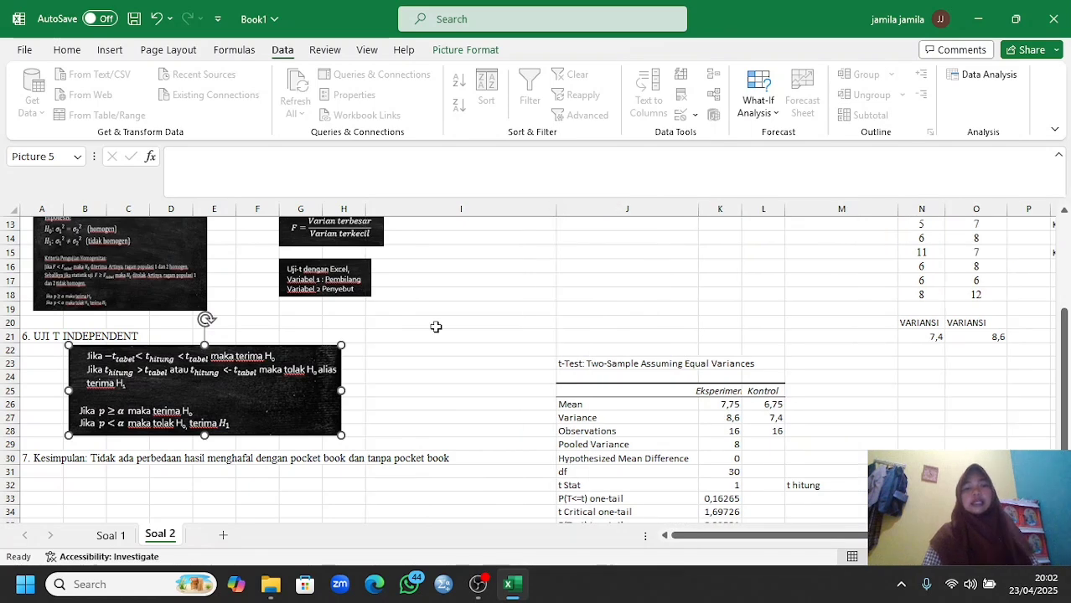
{"action": "scroll", "coordinate": [435, 327], "scroll_direction": "up", "scroll_amount": 3}
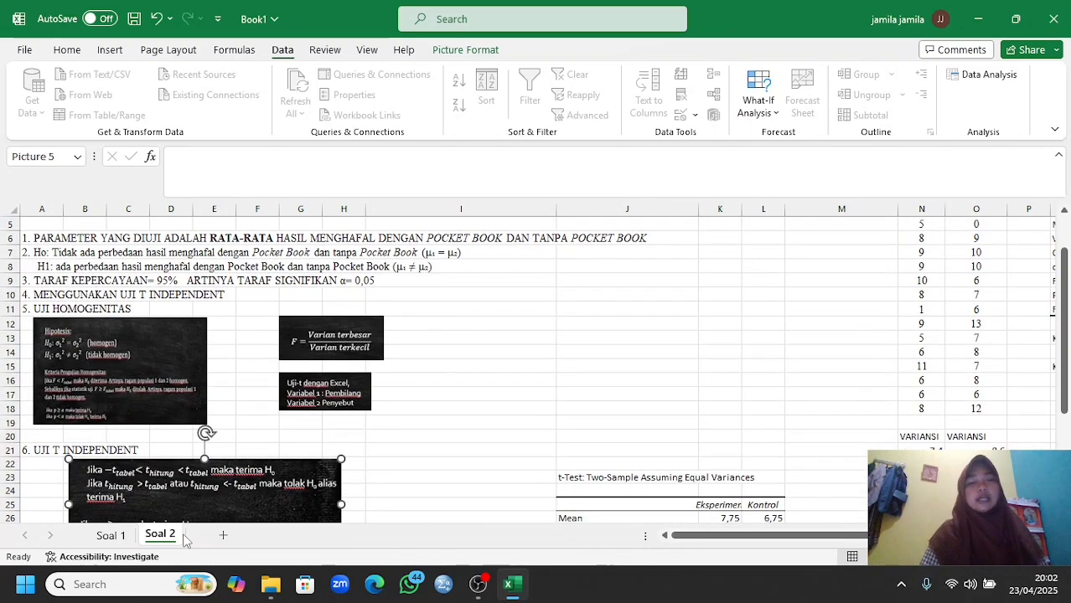
{"action": "scroll", "coordinate": [355, 361], "scroll_direction": "up", "scroll_amount": 2}
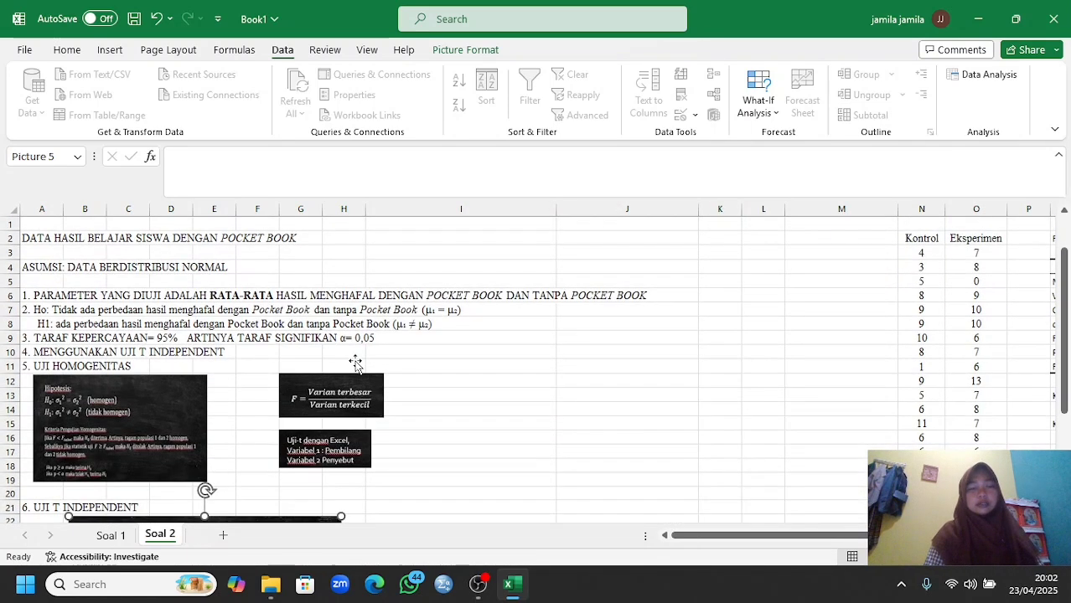